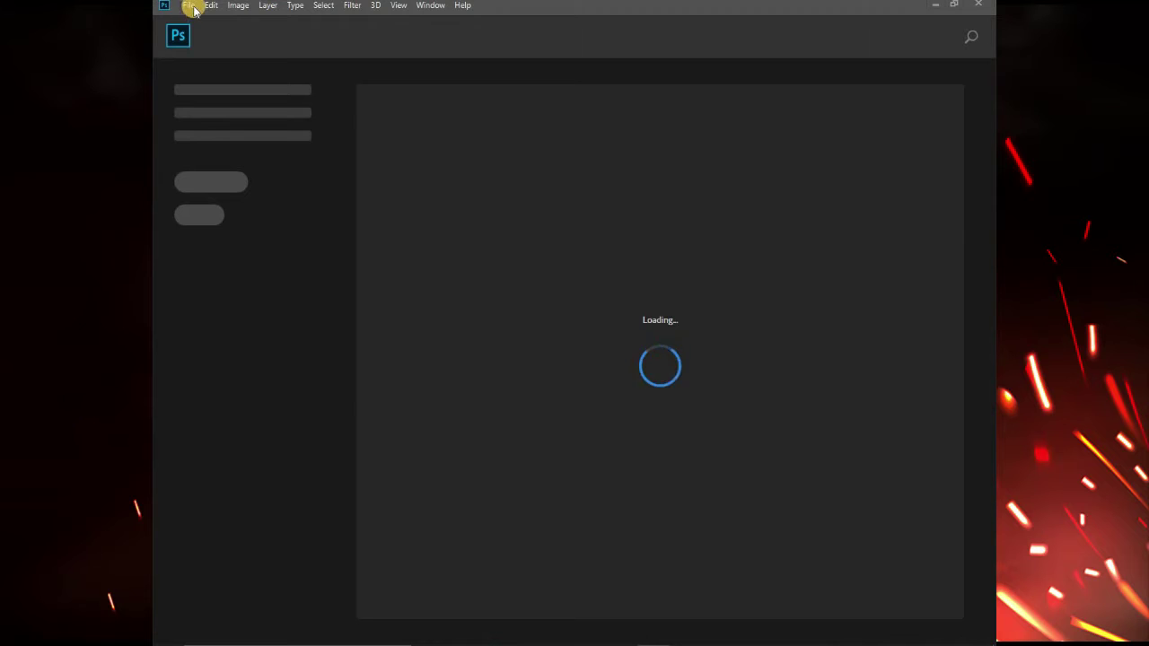
# - Create a new document from the recent Custom 1700 × 2048 px, 300 ppi preset
pyautogui.click(189, 5)
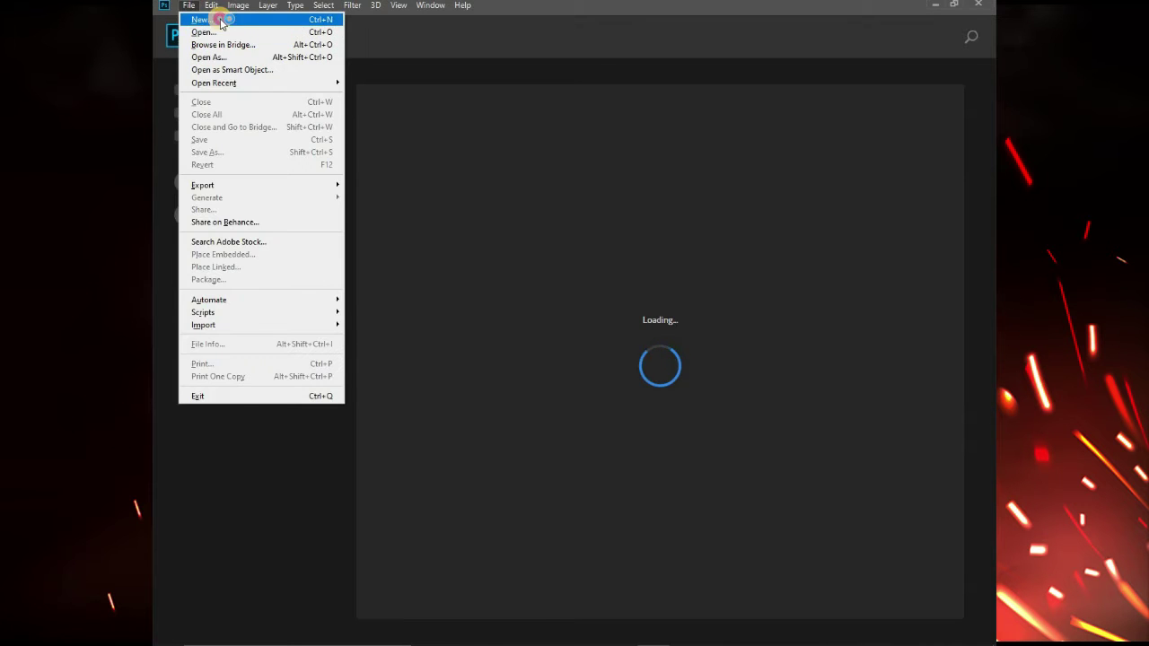
pyautogui.click(669, 138)
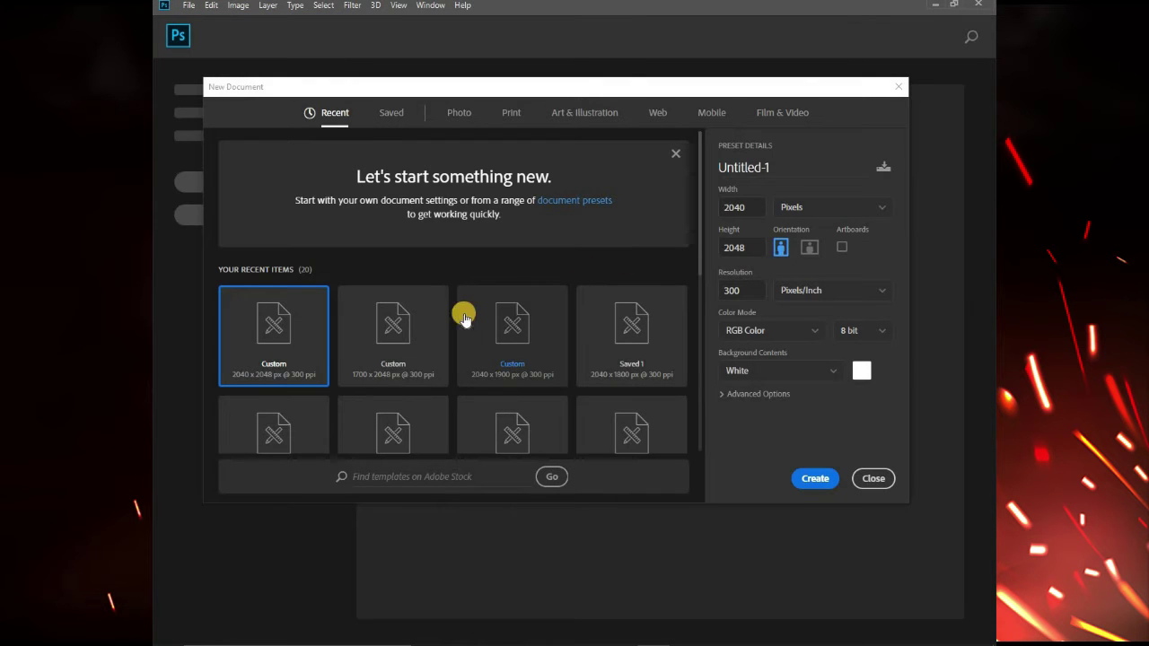
pyautogui.click(416, 336)
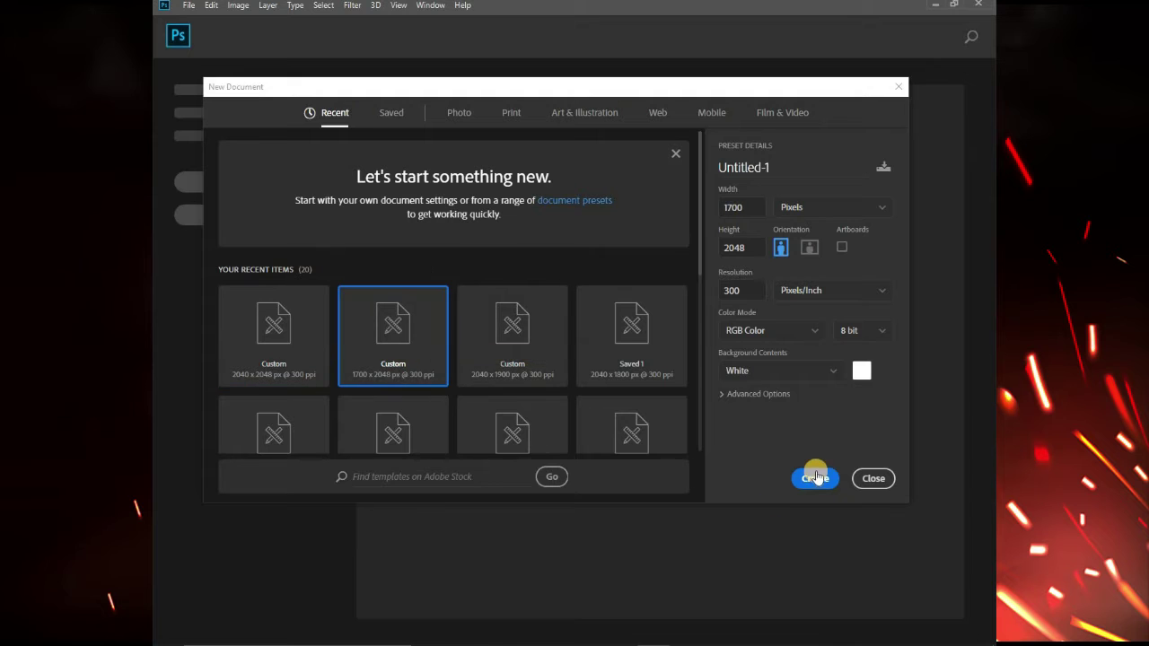
pyautogui.click(814, 478)
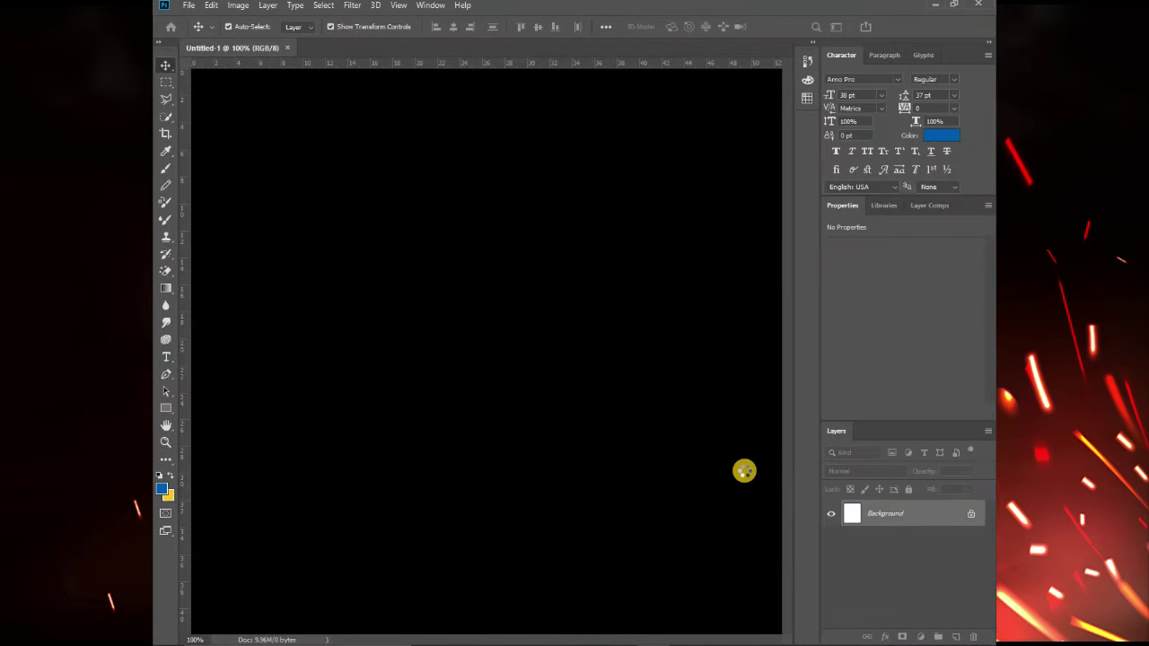
pyautogui.scroll(1, 525, 408)
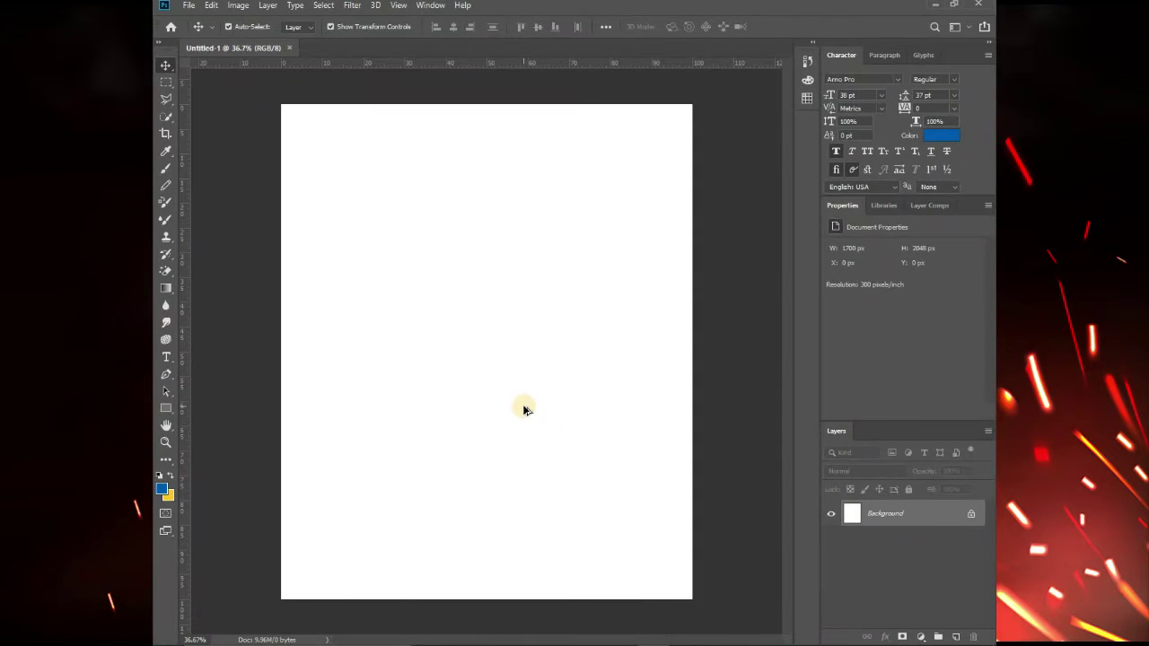
pyautogui.scroll(-1, 525, 408)
# - Add a Solid Color fill layer in bright yellow (#f2e50e) above the Background
pyautogui.click(921, 638)
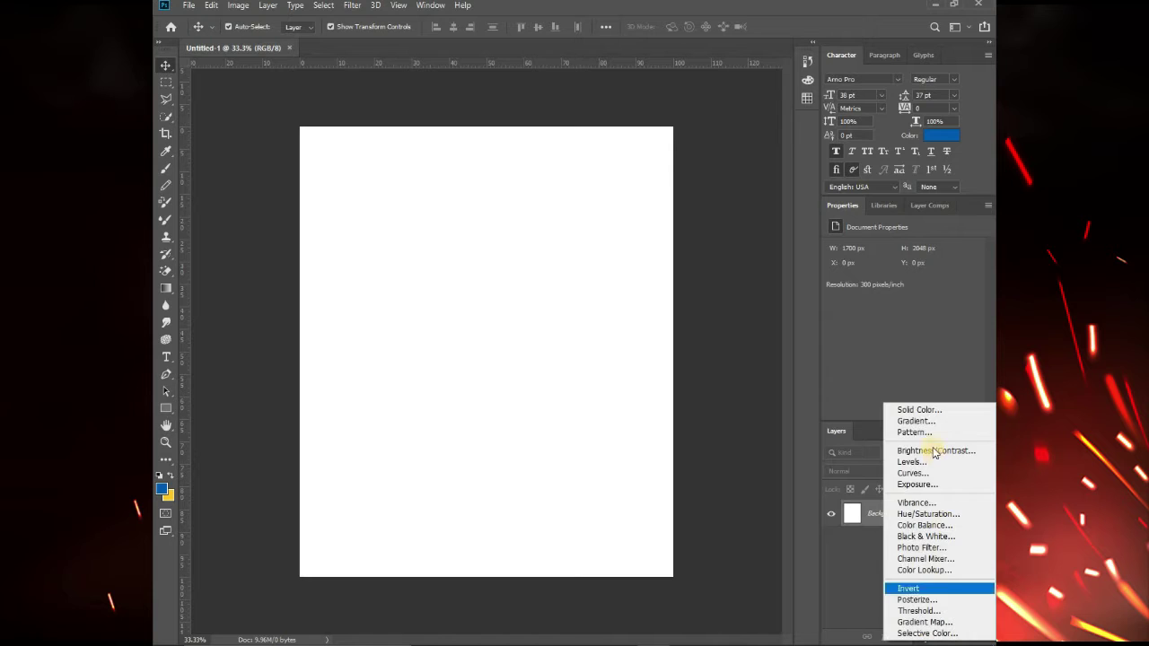
pyautogui.click(925, 409)
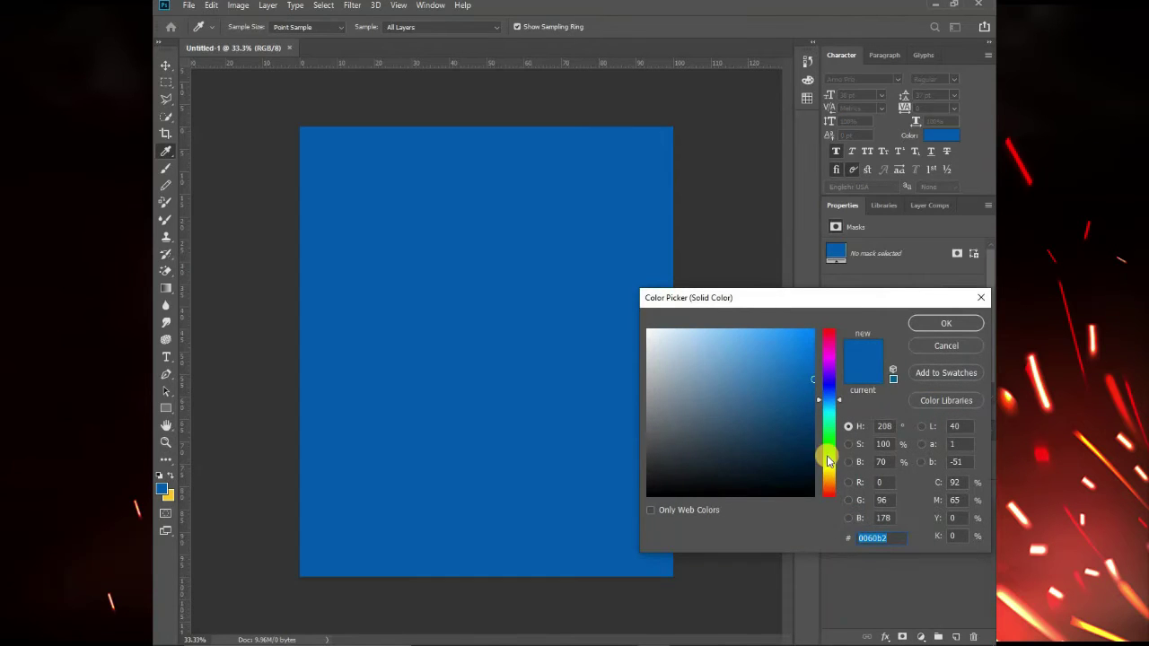
pyautogui.click(832, 467)
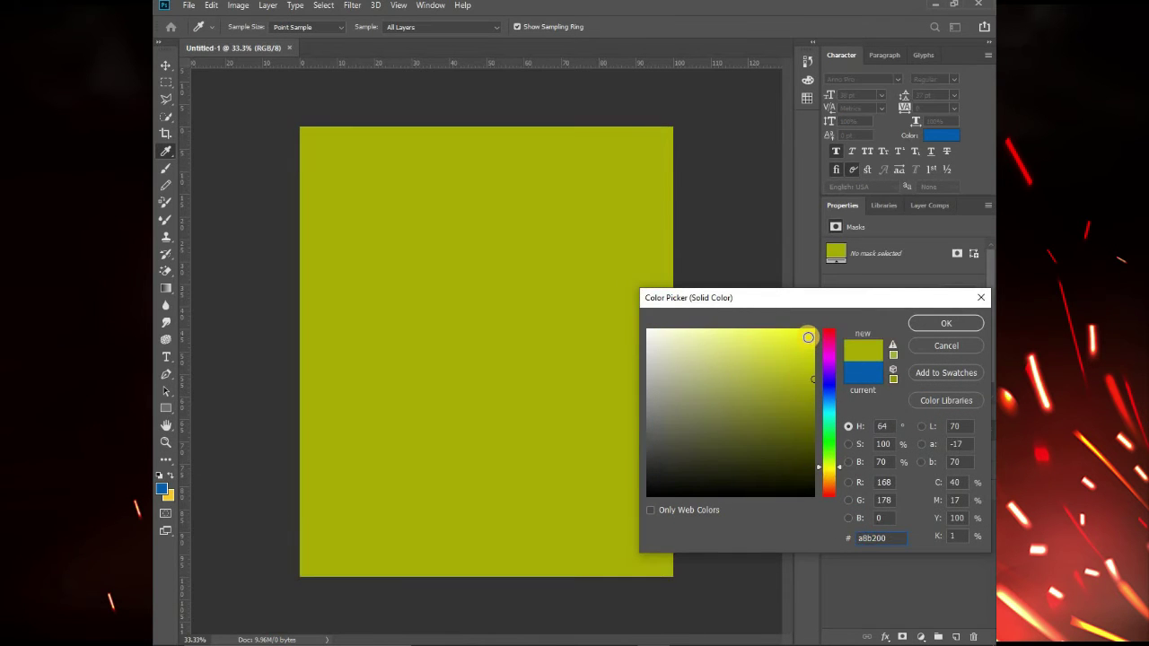
pyautogui.click(808, 337)
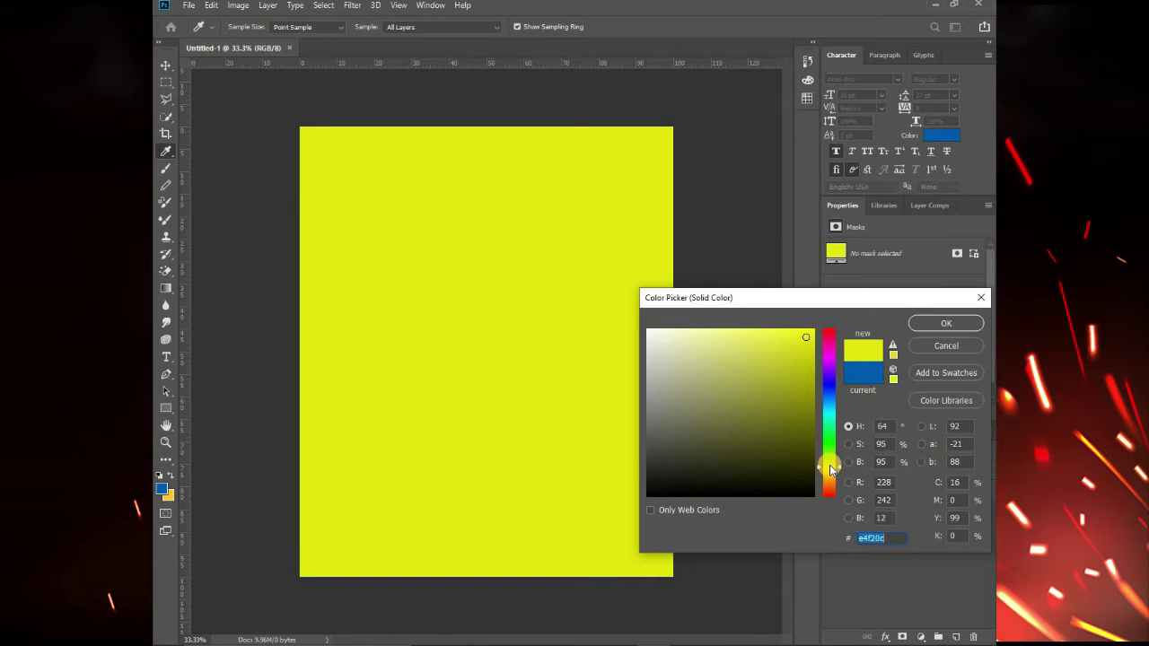
pyautogui.moveTo(840, 465); pyautogui.dragTo(841, 470)
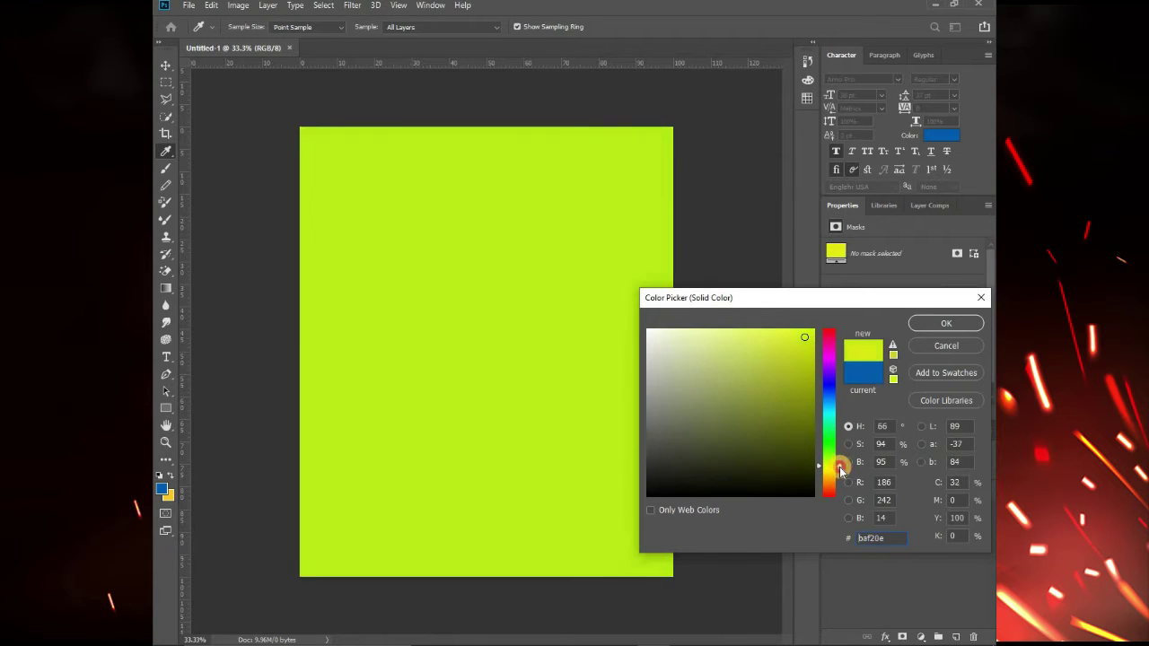
pyautogui.click(940, 328)
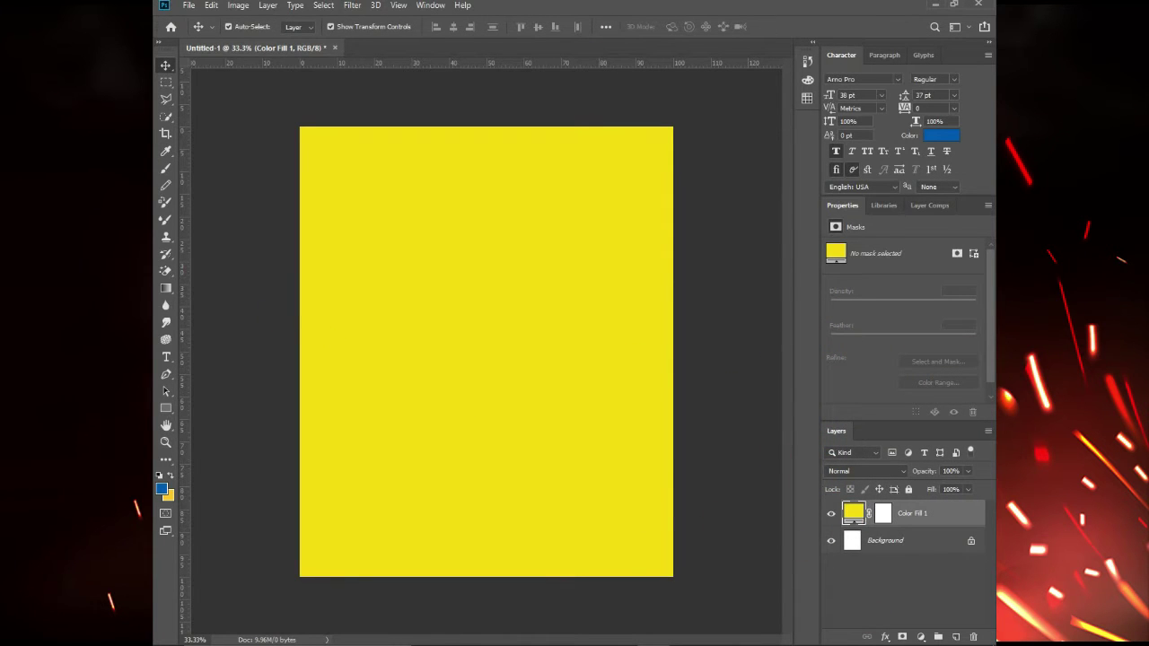
# - Add a new empty layer, then try a brush dab at the centre and undo it
pyautogui.click(956, 638)
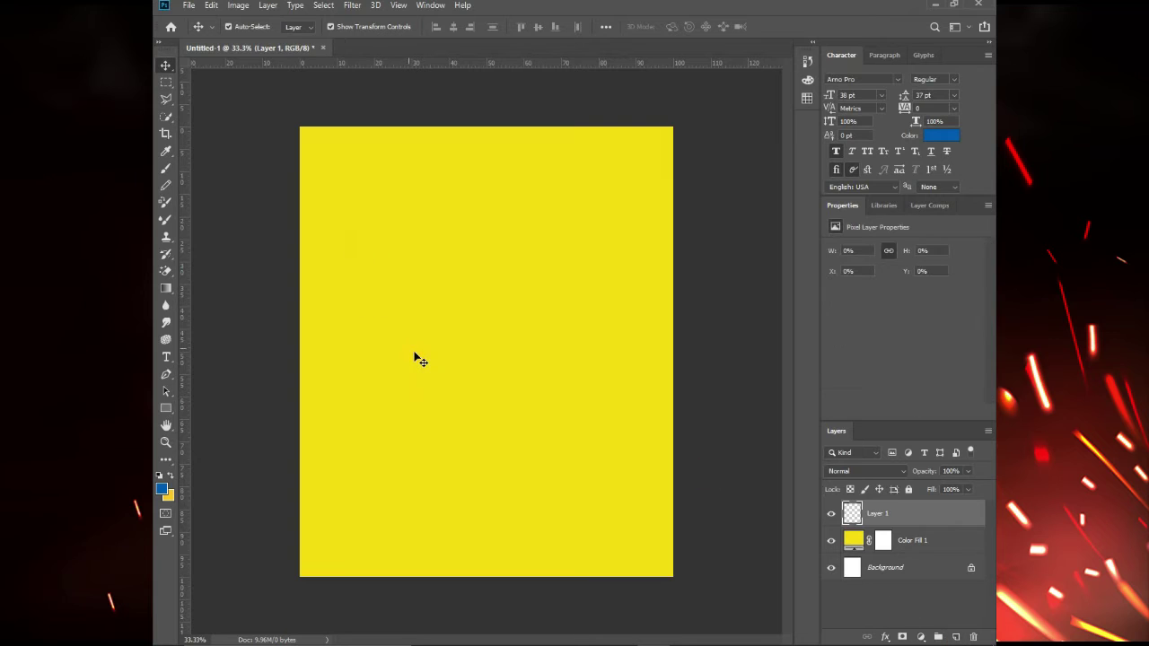
pyautogui.press('b')
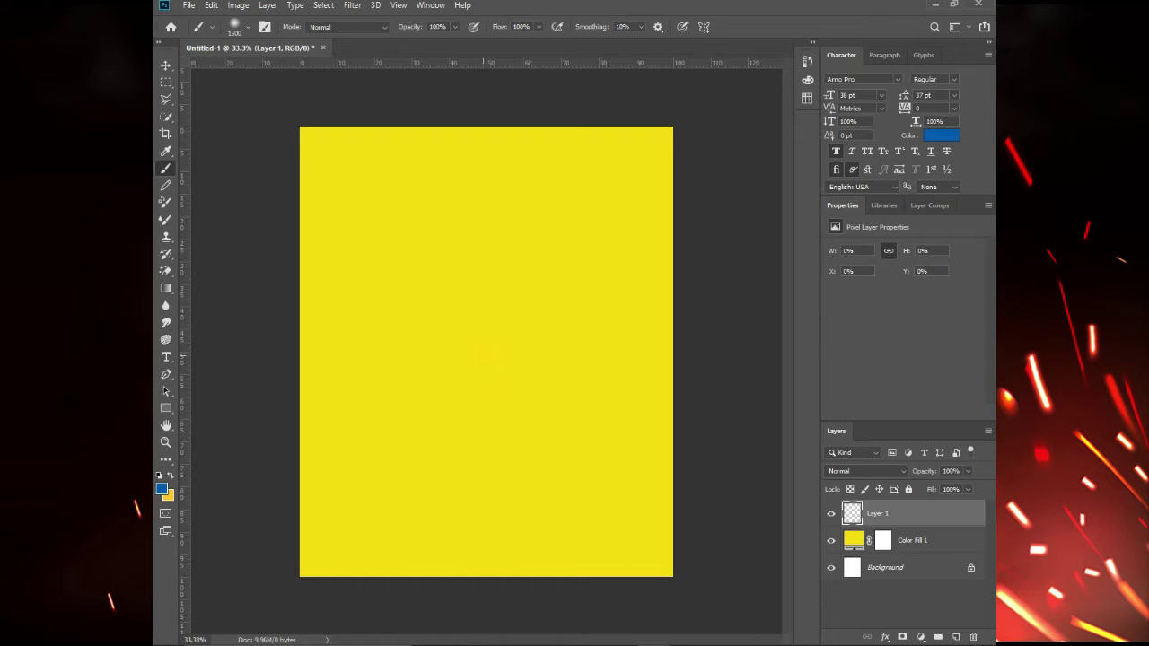
pyautogui.click(487, 355)
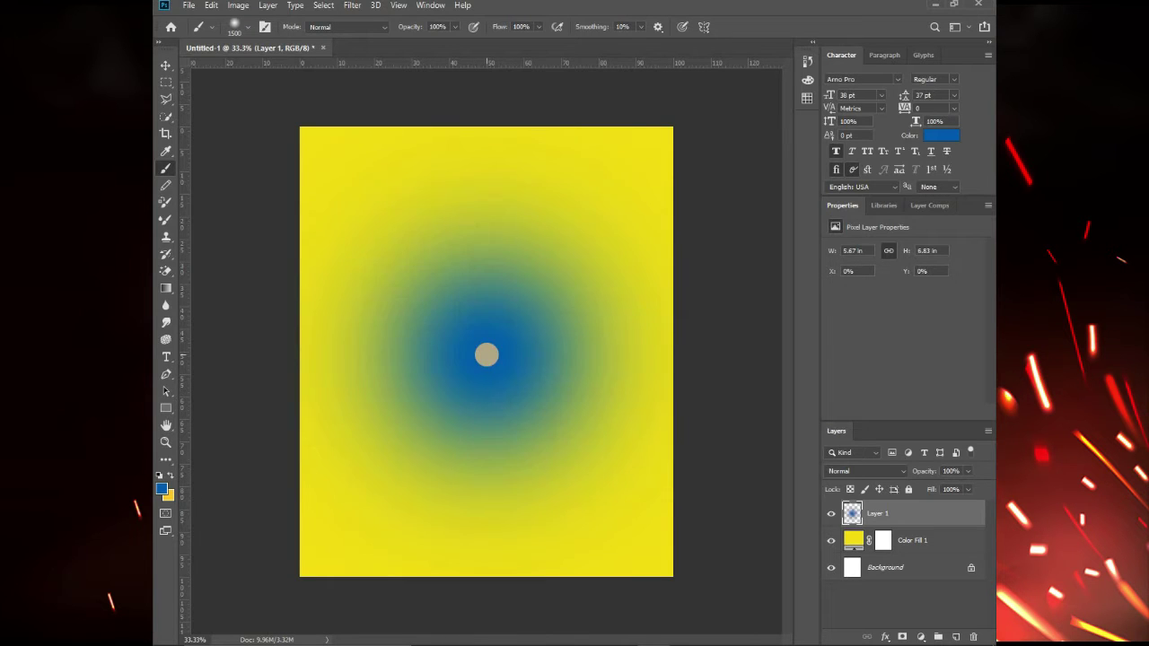
pyautogui.hotkey('ctrl', 'z')
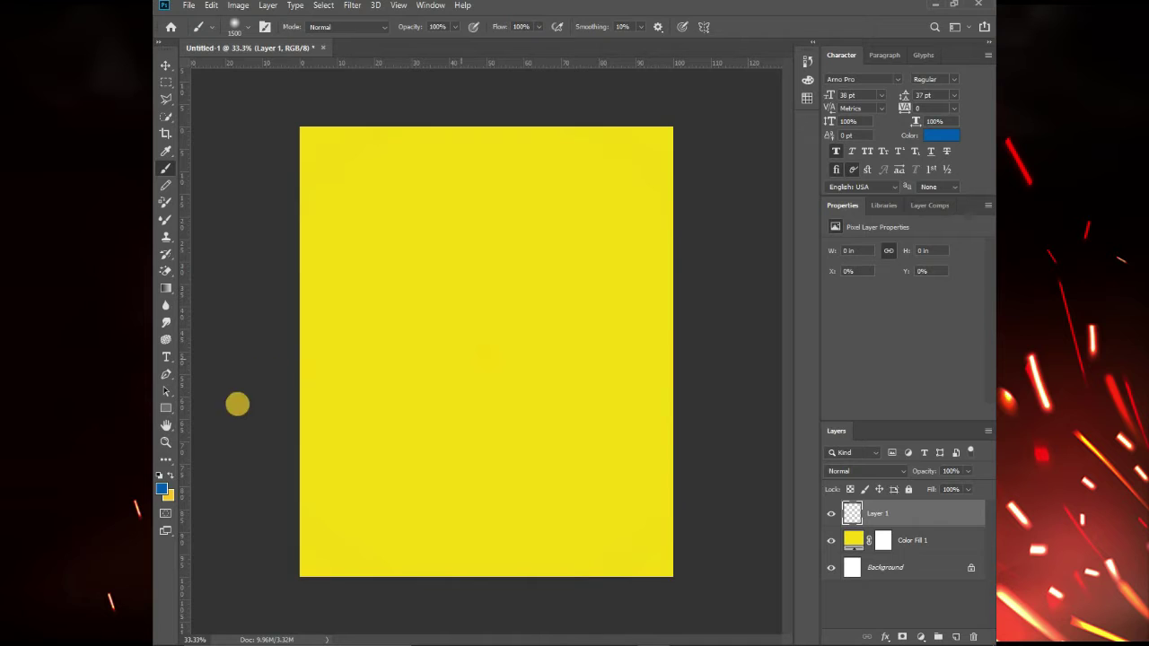
# - Switch the foreground to near-white and paint a soft glow at the canvas centre
pyautogui.click(161, 490)
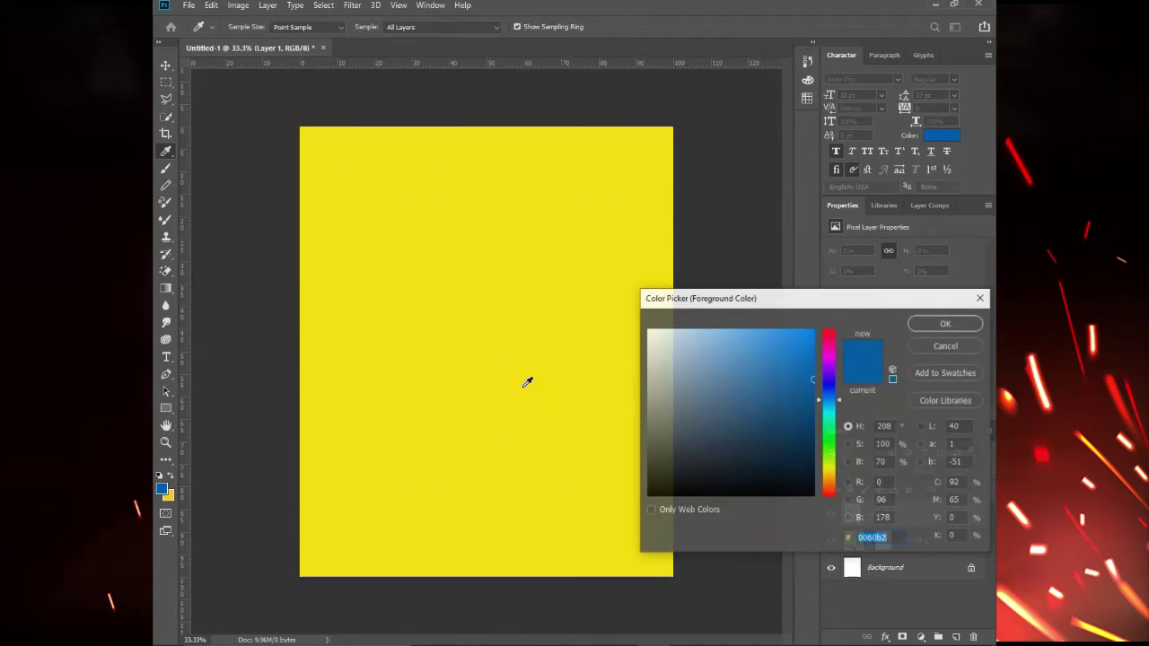
pyautogui.click(651, 331)
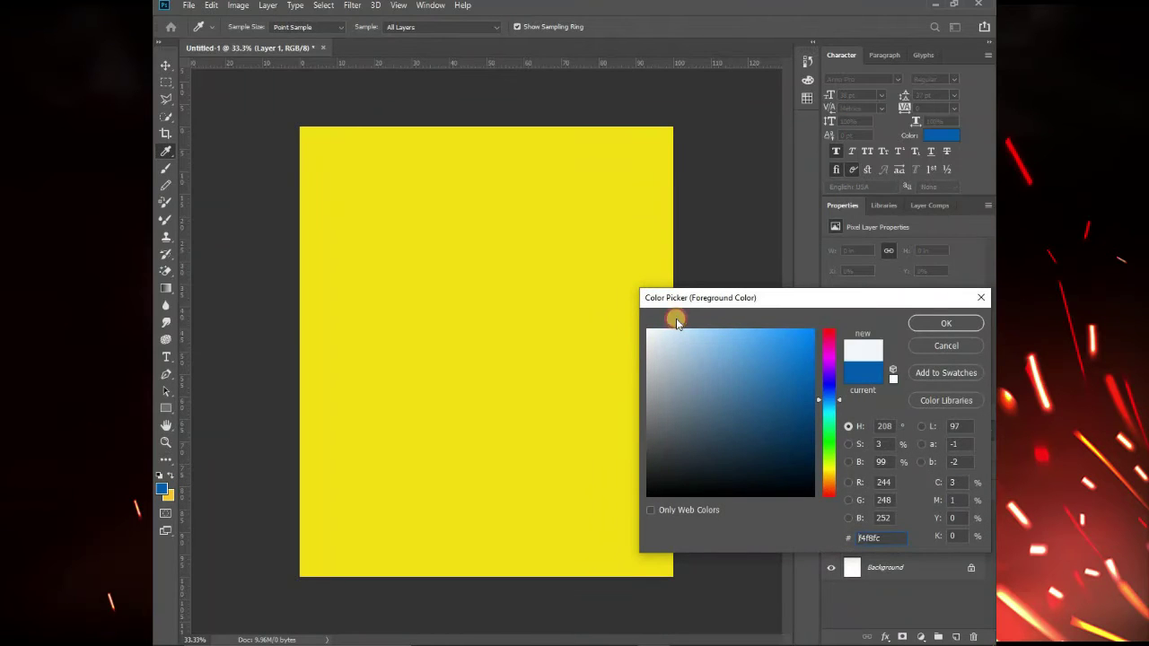
pyautogui.click(946, 323)
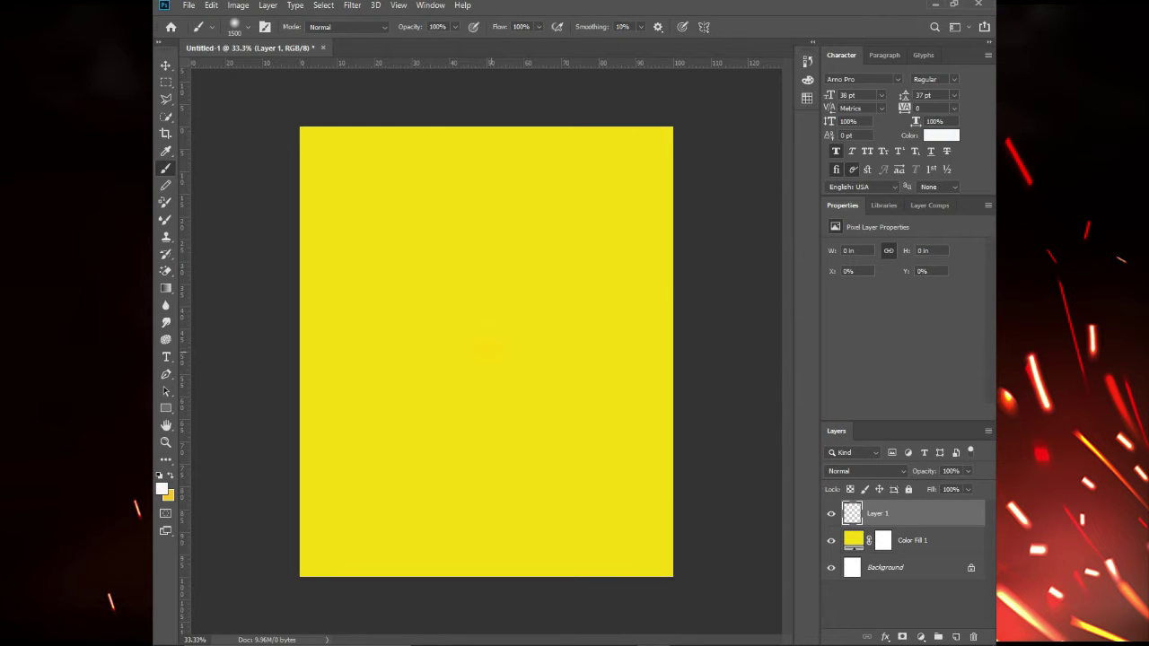
pyautogui.click(491, 359)
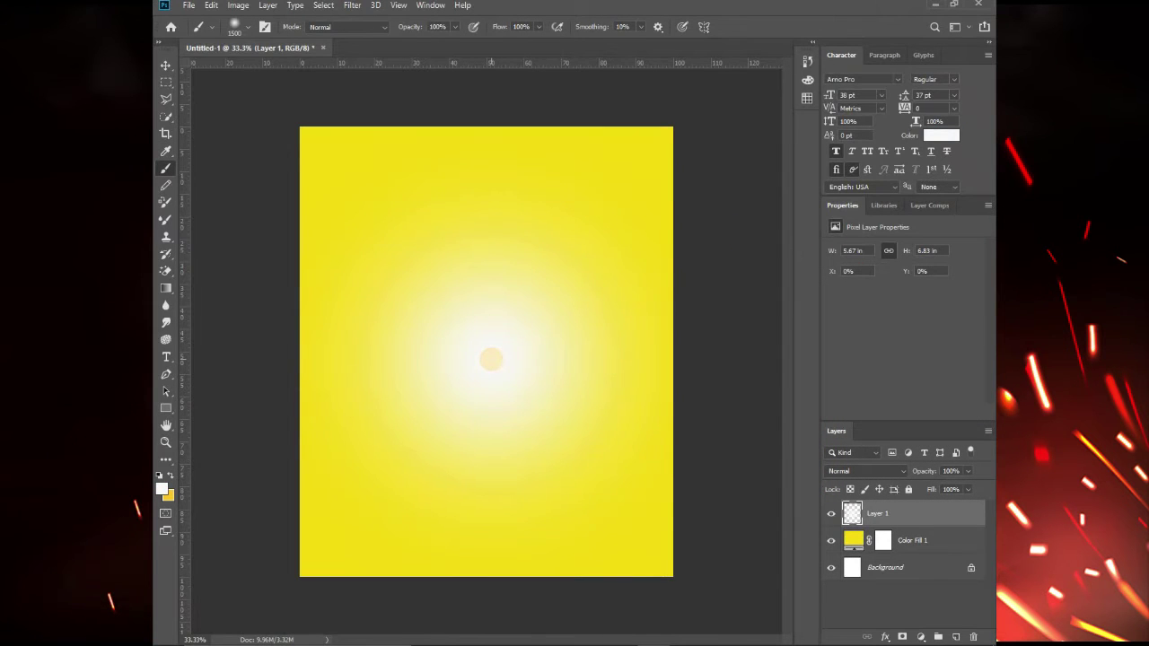
pyautogui.click(166, 65)
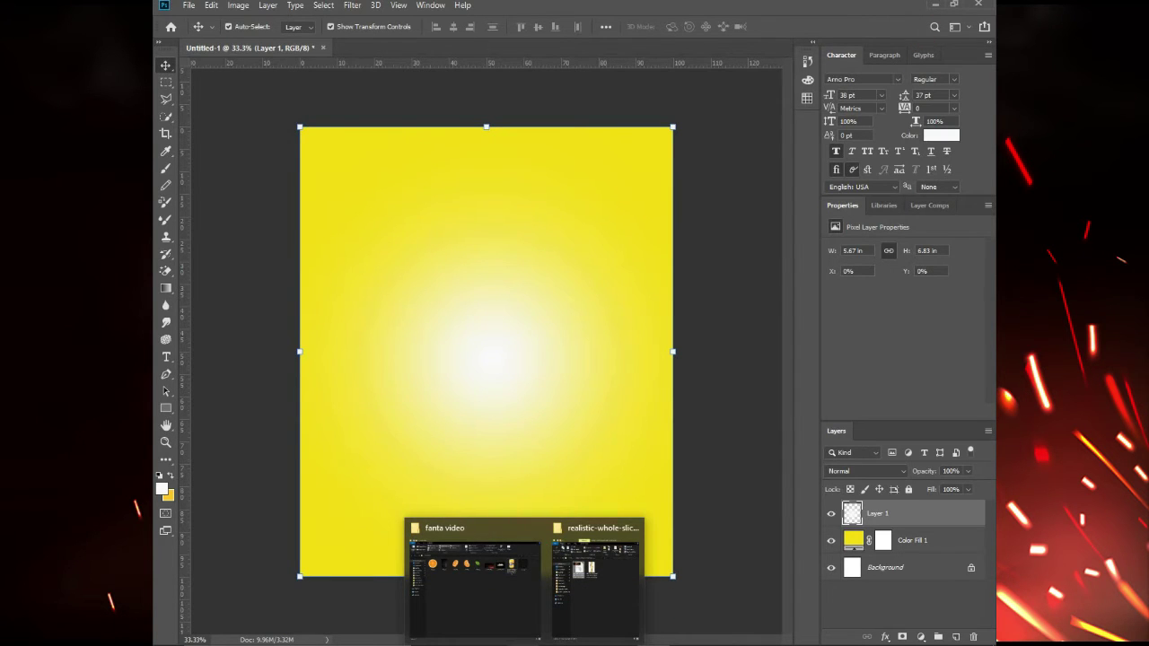
# - Drag ray.png into the poster and scale the sunburst to cover the whole canvas
pyautogui.click(476, 580)
pyautogui.moveTo(886, 155); pyautogui.dragTo(531, 429)
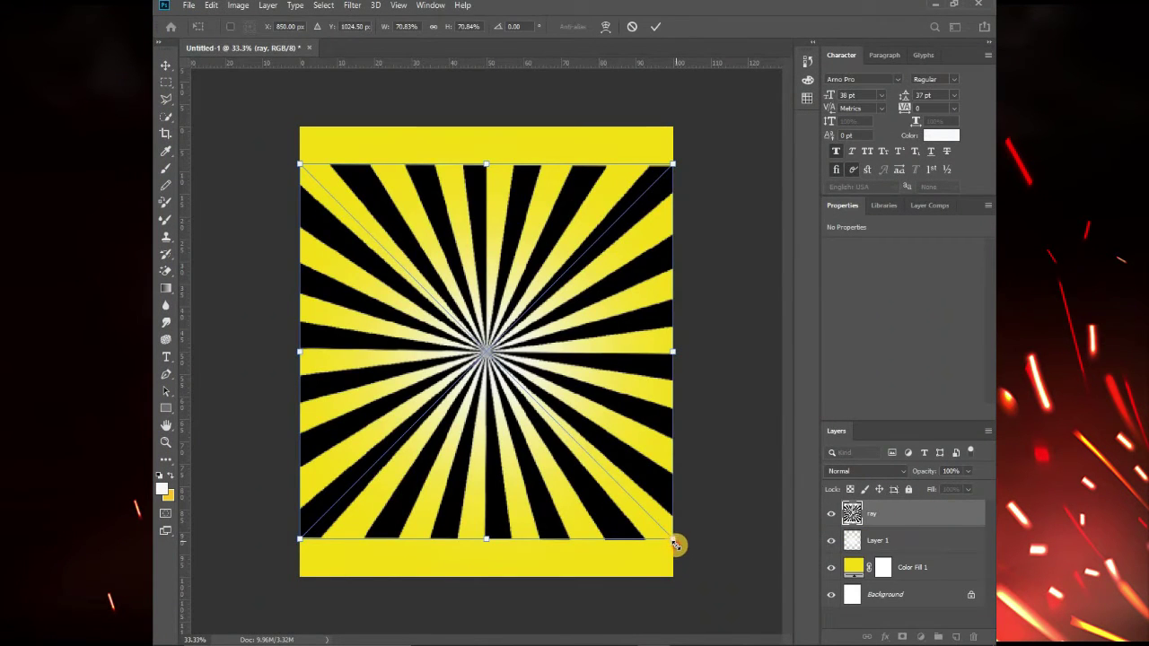
pyautogui.moveTo(676, 545); pyautogui.dragTo(579, 492)
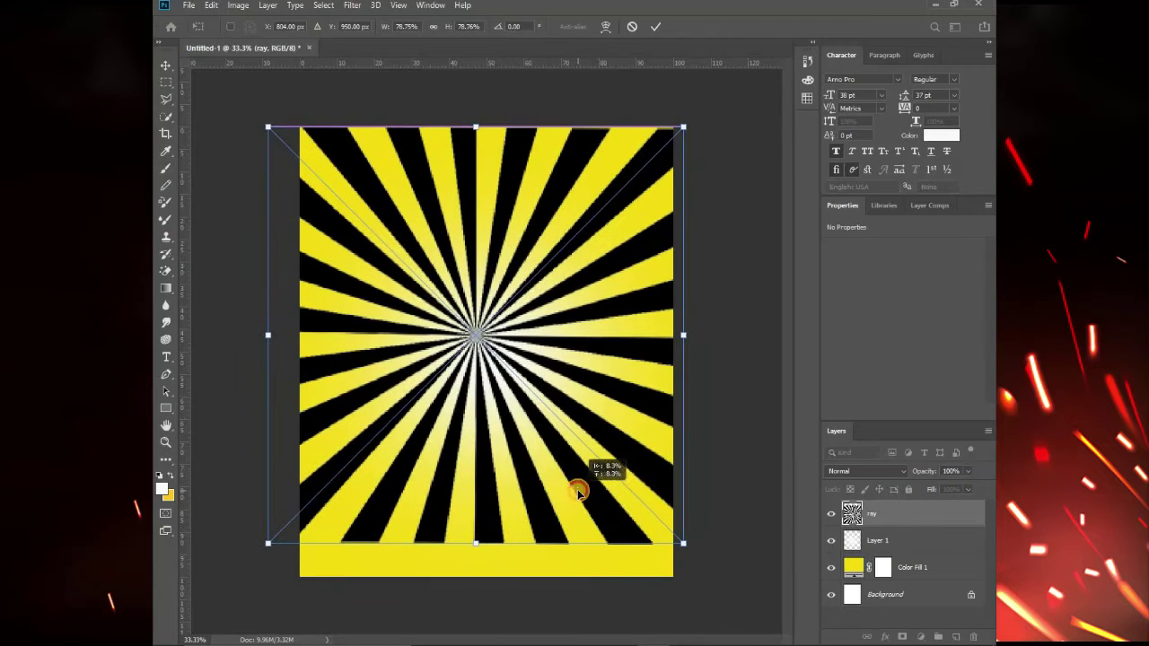
pyautogui.moveTo(579, 492); pyautogui.dragTo(721, 581)
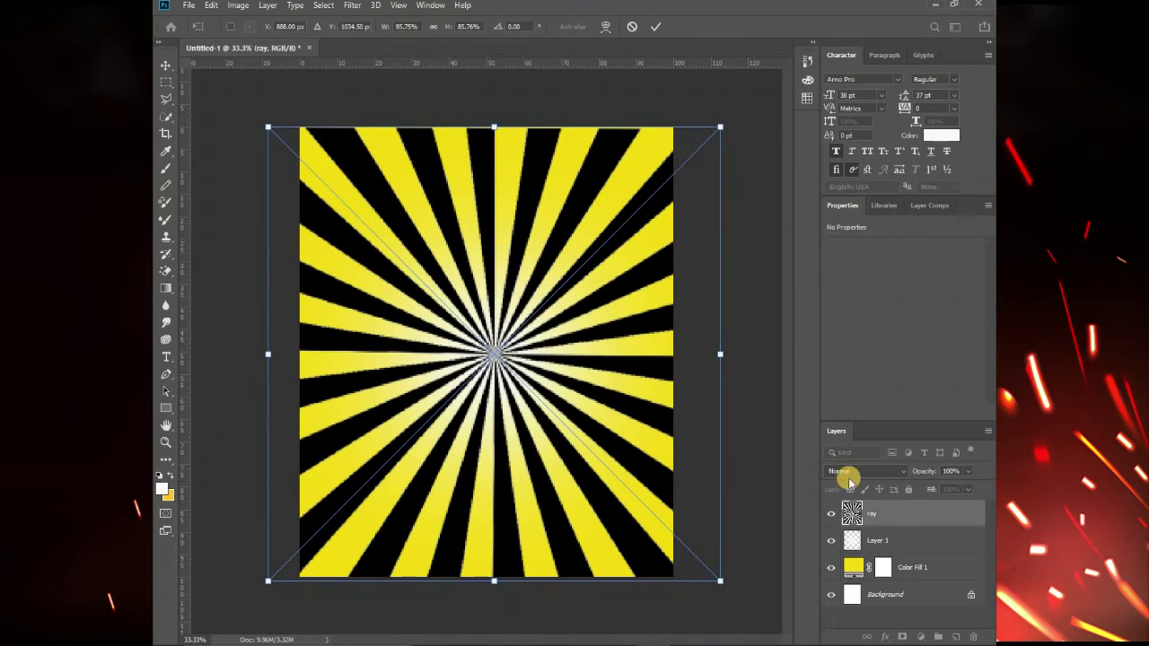
# - Try Color Dodge, Screen, Lighten and Hard Light on the ray layer, ending on Linear Light
pyautogui.click(880, 470)
pyautogui.click(859, 436)
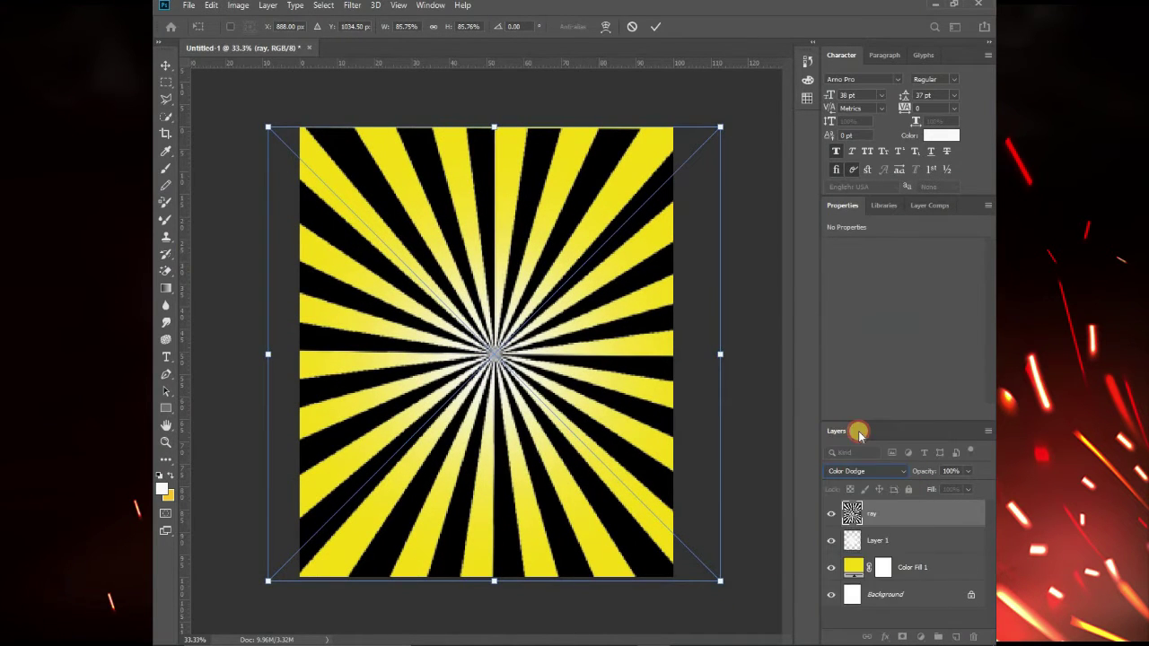
pyautogui.click(878, 471)
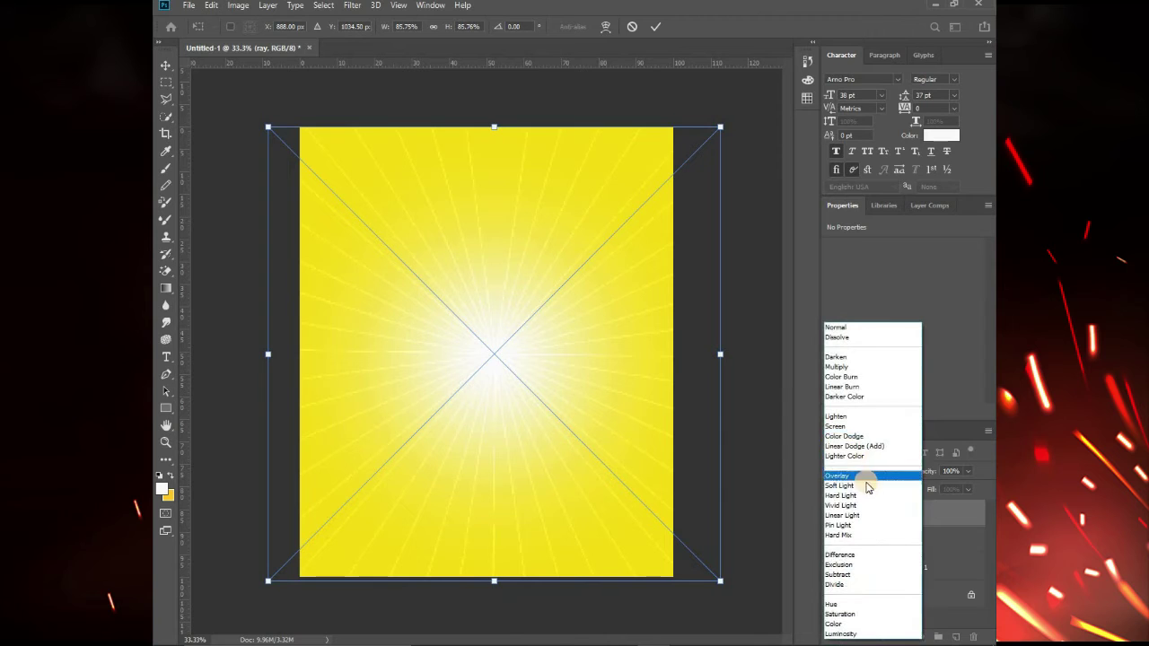
pyautogui.click(874, 428)
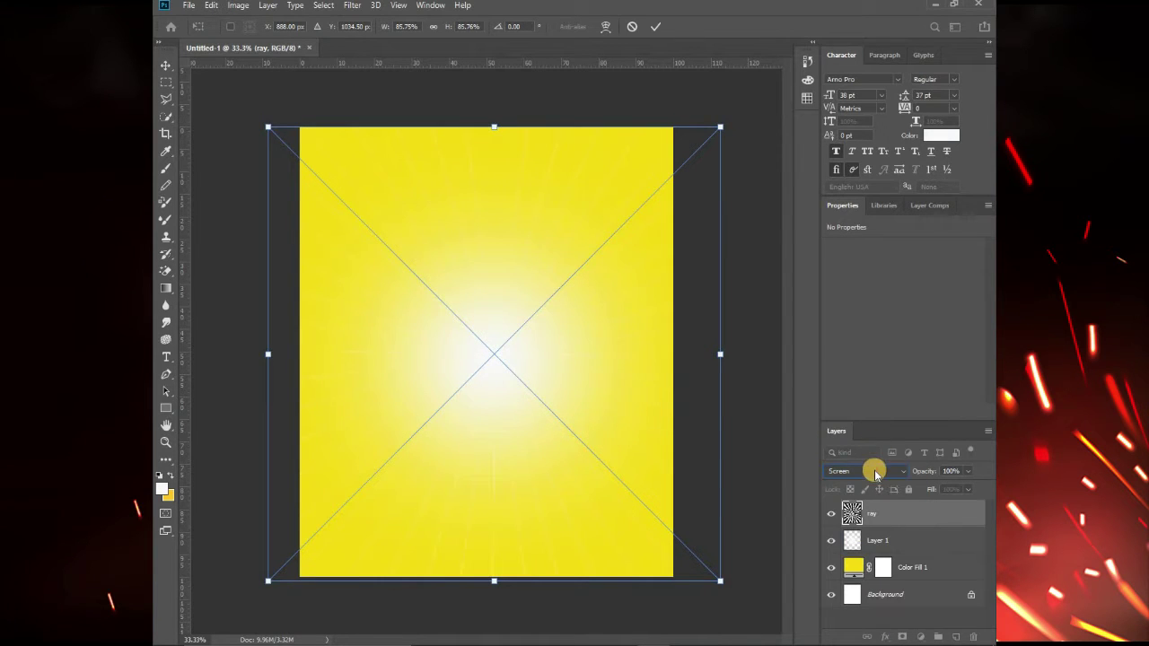
pyautogui.click(876, 472)
pyautogui.click(878, 419)
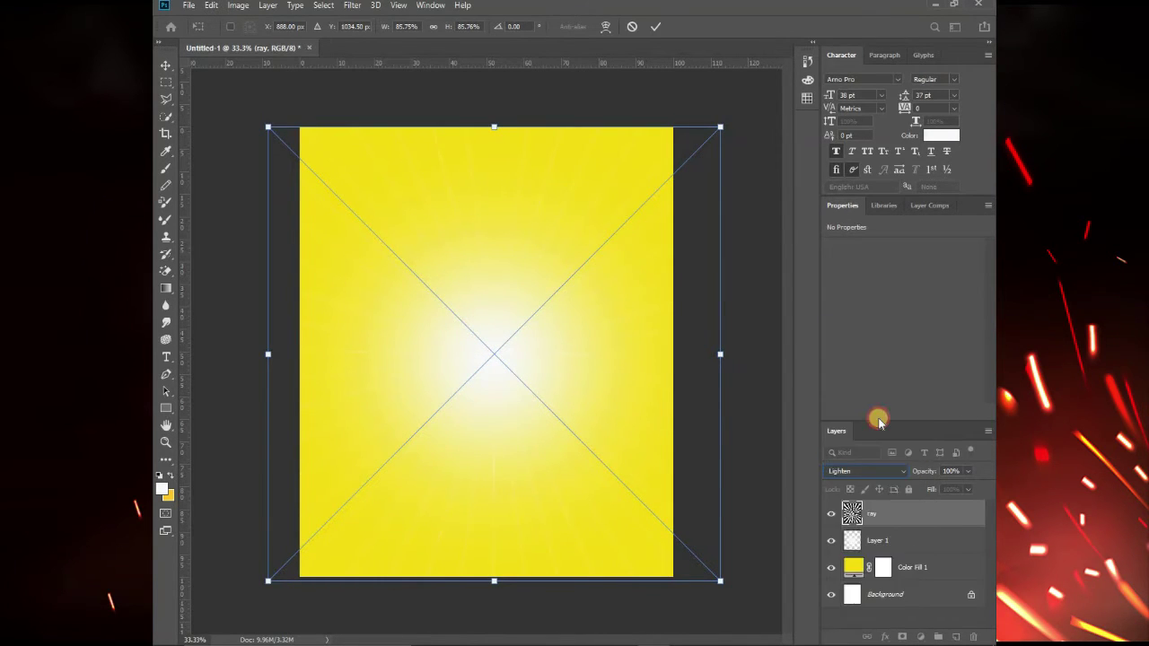
pyautogui.click(873, 474)
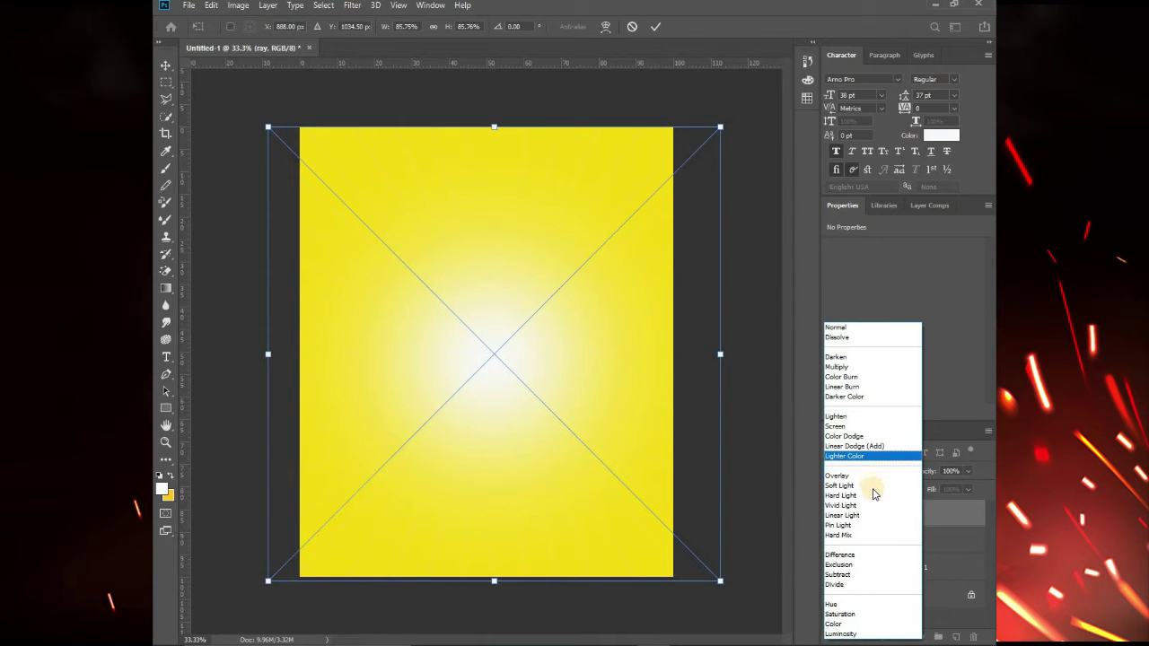
pyautogui.click(874, 495)
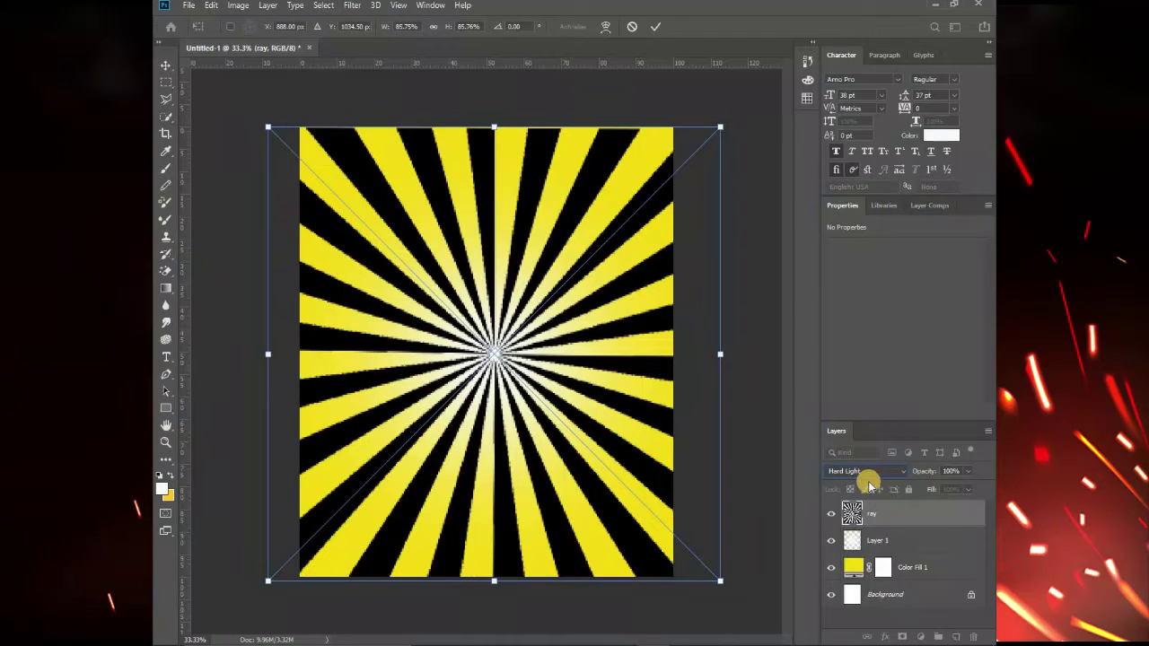
pyautogui.click(873, 473)
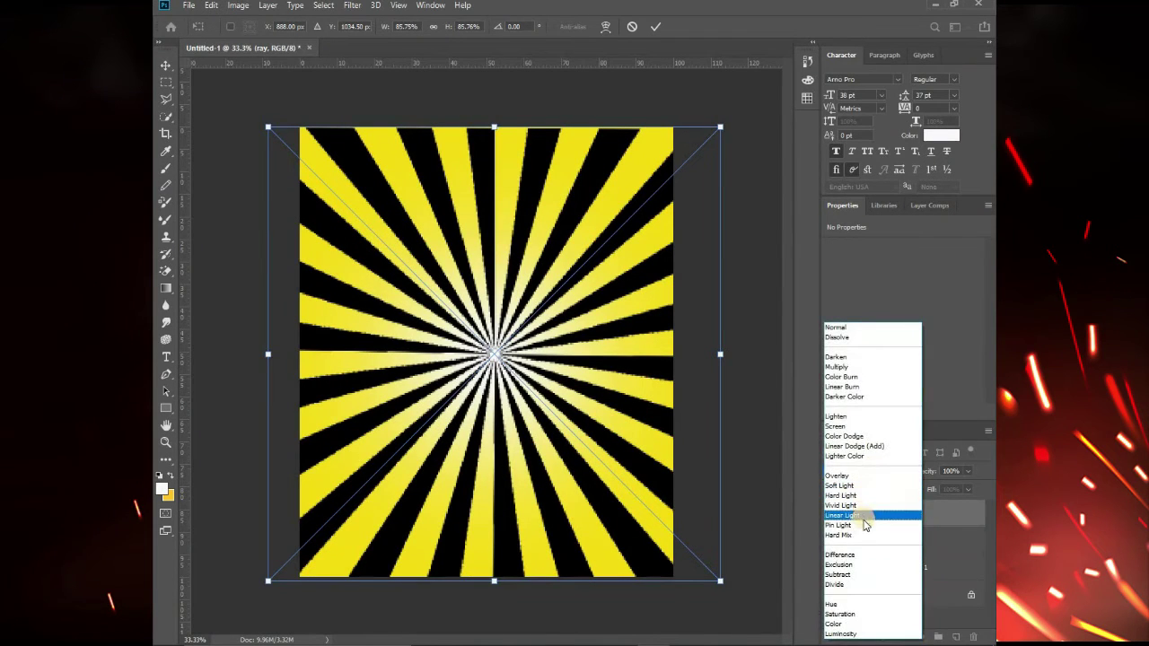
pyautogui.click(864, 518)
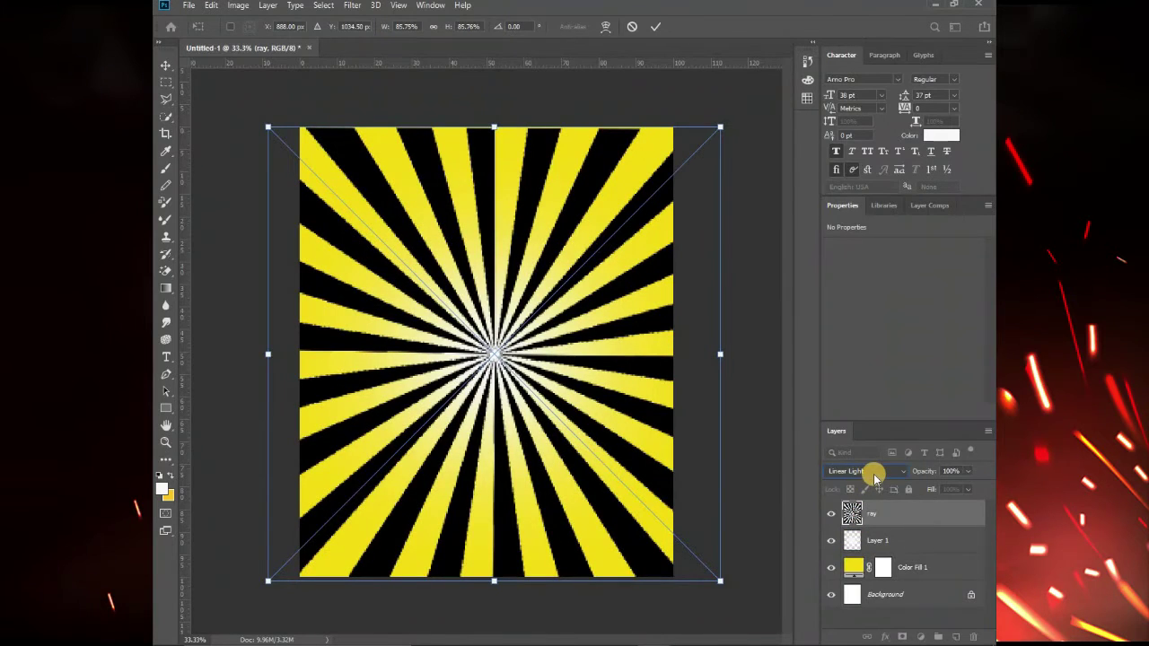
# - Switch the ray layer to Lighten, then Screen, and commit its transform
pyautogui.click(875, 478)
pyautogui.click(864, 419)
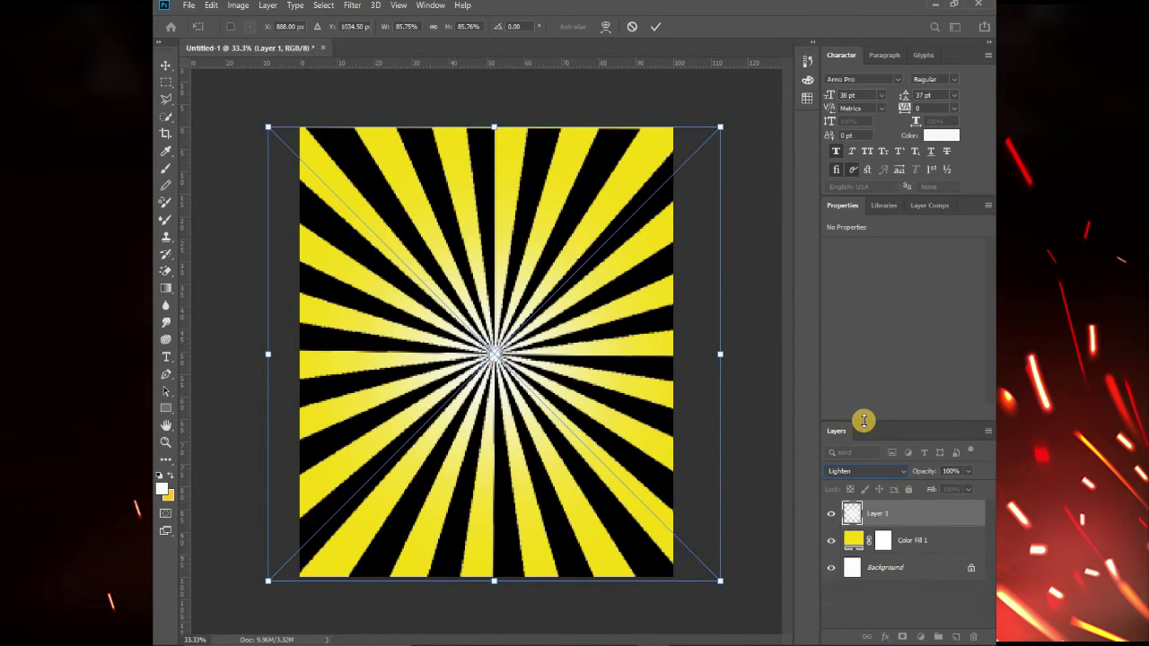
pyautogui.click(855, 471)
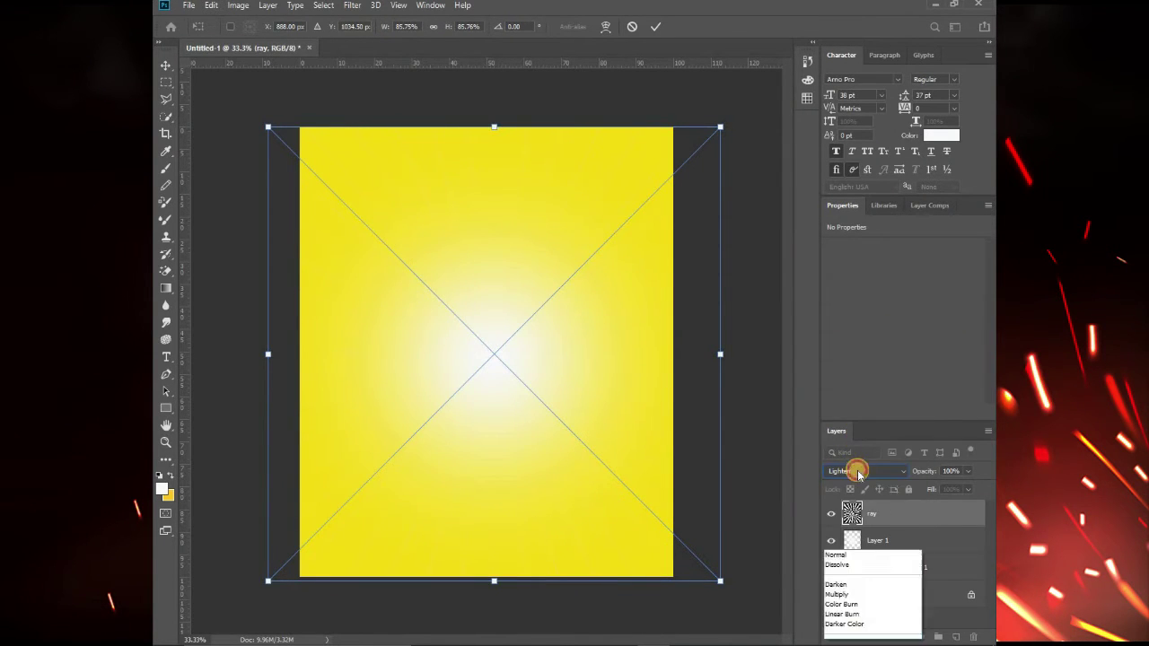
pyautogui.click(857, 428)
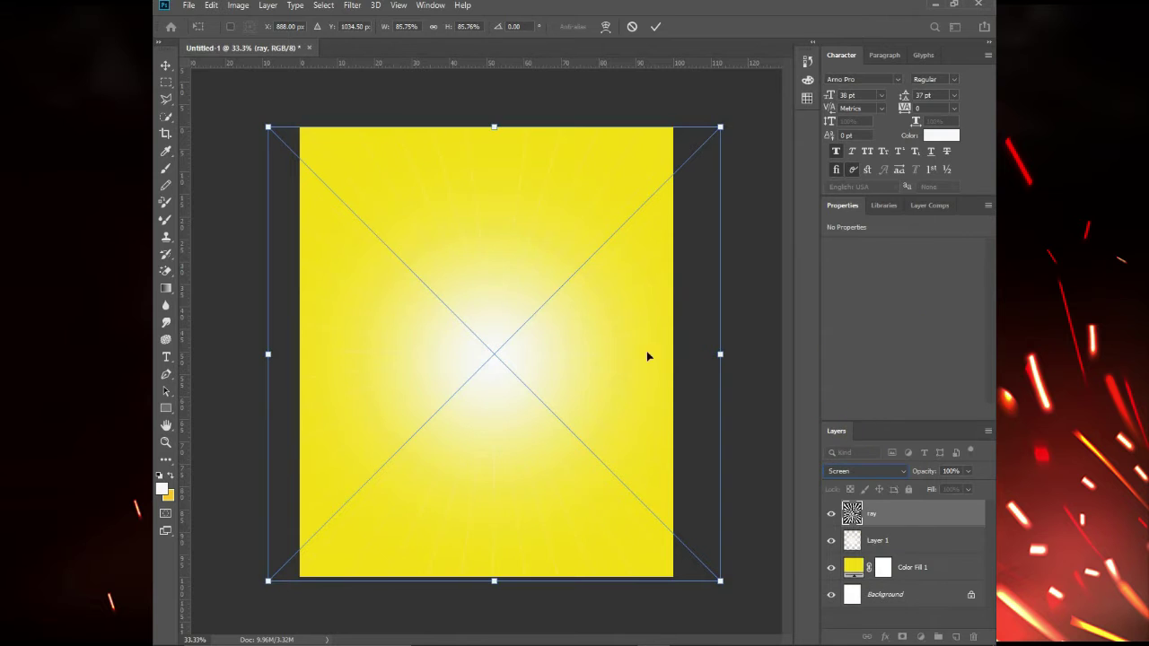
pyautogui.click(227, 83)
pyautogui.click(544, 287)
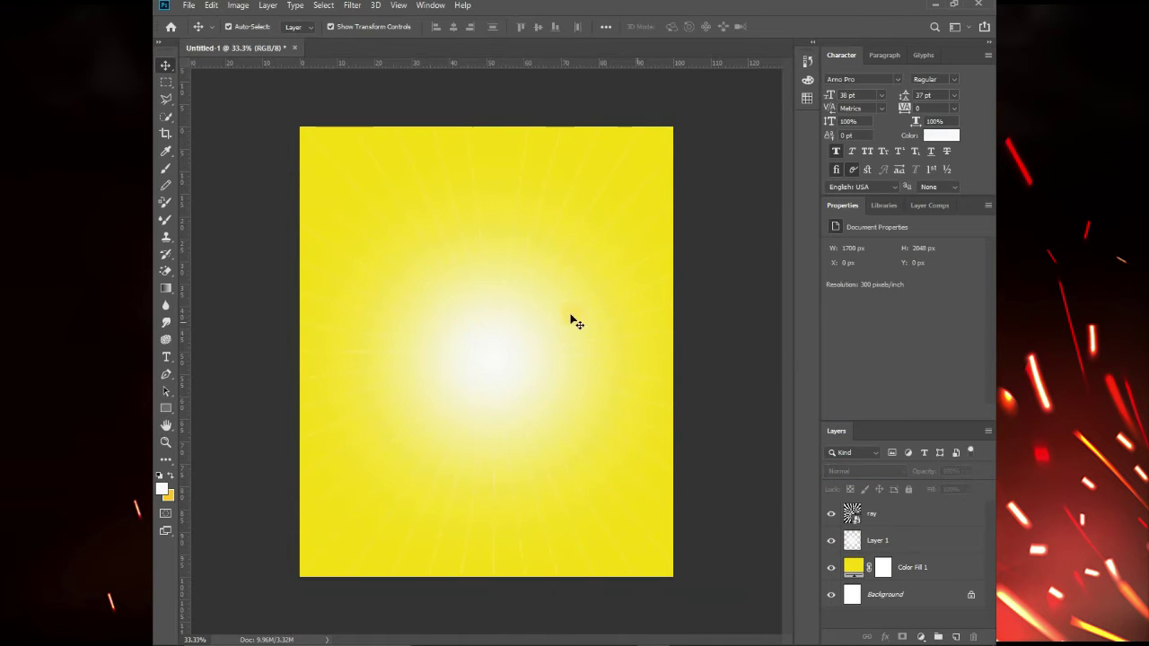
# - Reselect the ray layer, start another transform, and commit it
pyautogui.scroll(2, 541, 316)
pyautogui.scroll(-3, 518, 357)
pyautogui.scroll(1, 501, 367)
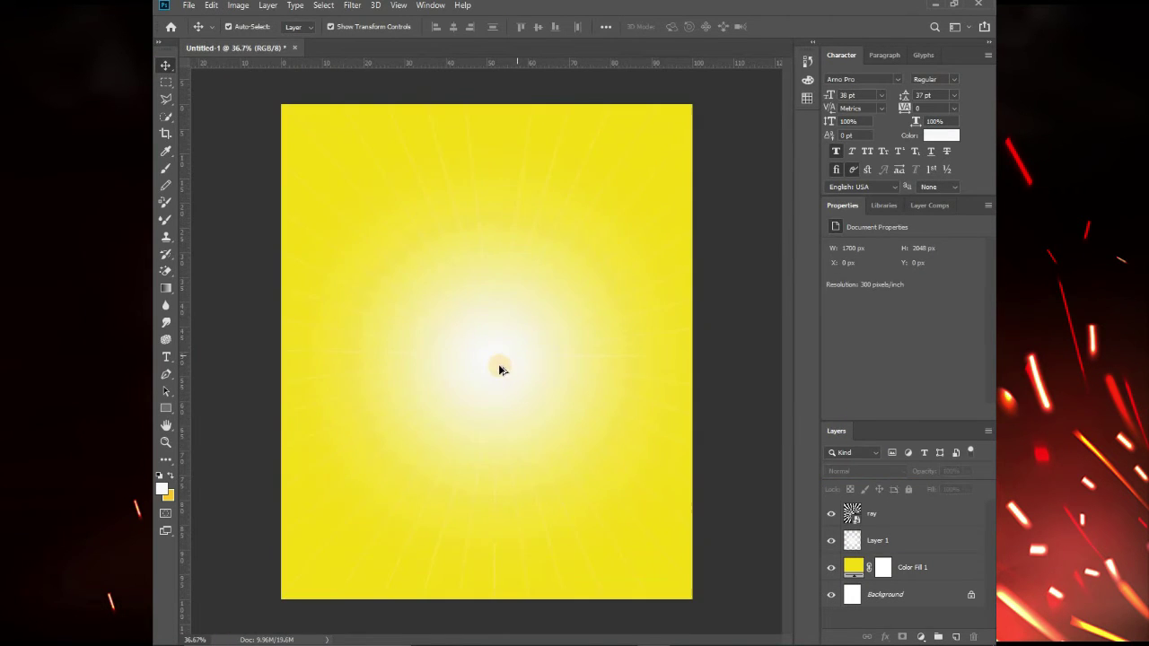
pyautogui.click(547, 368)
pyautogui.click(759, 359)
pyautogui.scroll(-1, 759, 364)
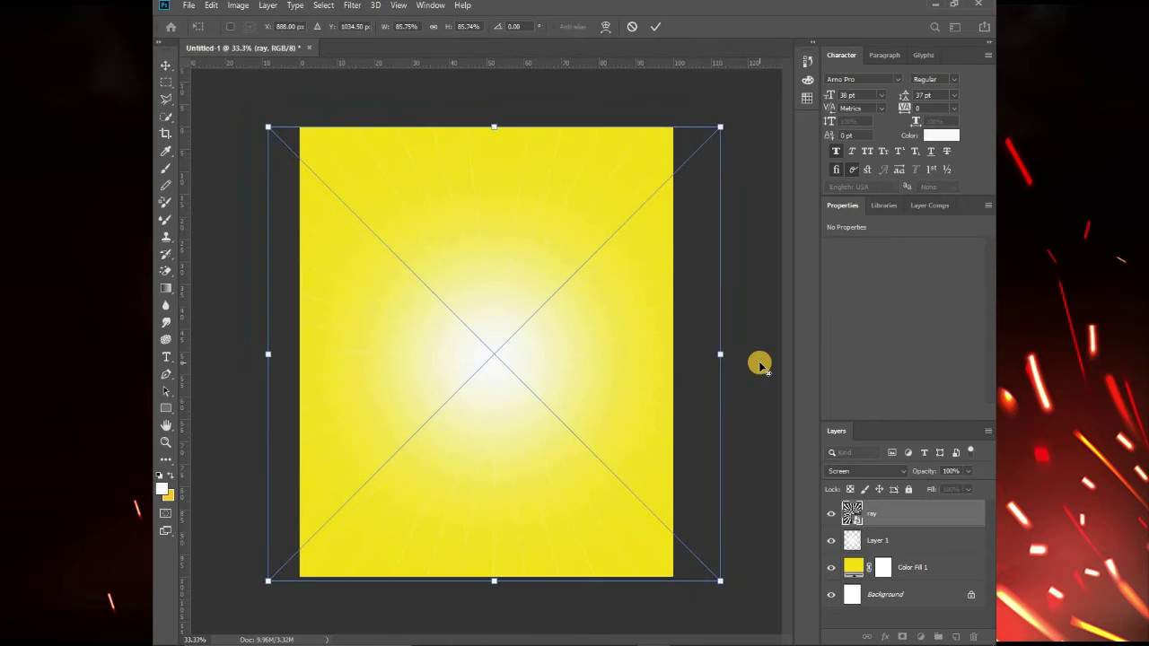
pyautogui.scroll(-1, 760, 364)
pyautogui.click(274, 81)
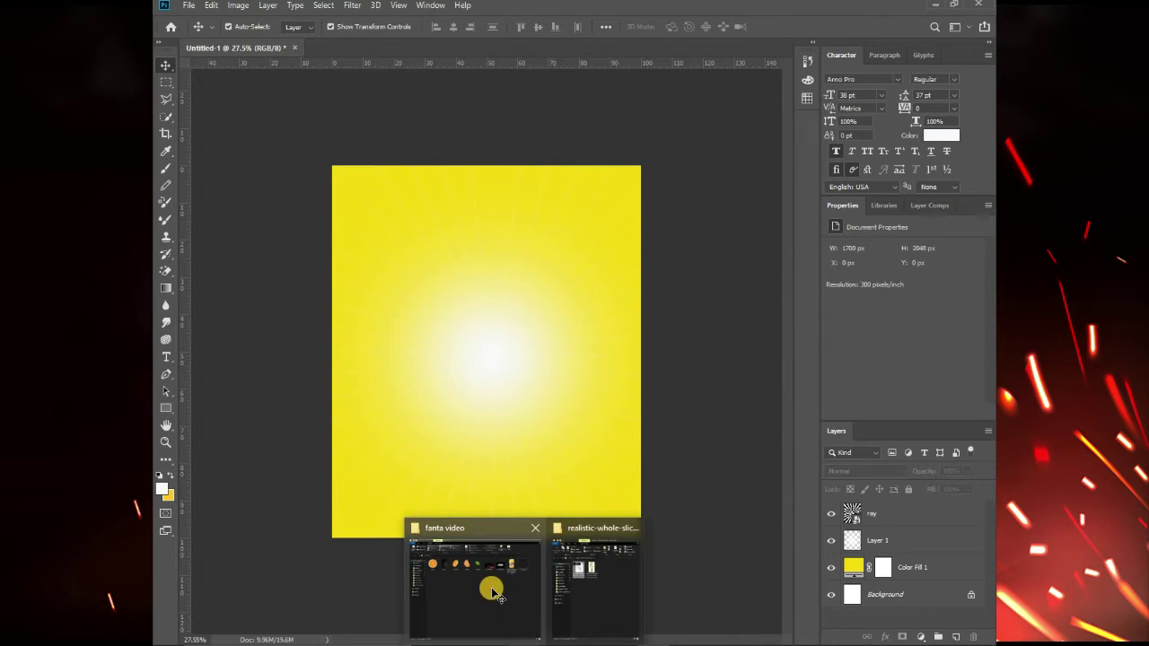
# - Place the Fanta can image on the poster and tilt it about -12°
pyautogui.click(489, 591)
pyautogui.moveTo(813, 157)
pyautogui.mouseDown()
pyautogui.moveTo(664, 629)
pyautogui.moveTo(522, 356)
pyautogui.mouseUp()
pyautogui.moveTo(656, 190); pyautogui.dragTo(619, 168)
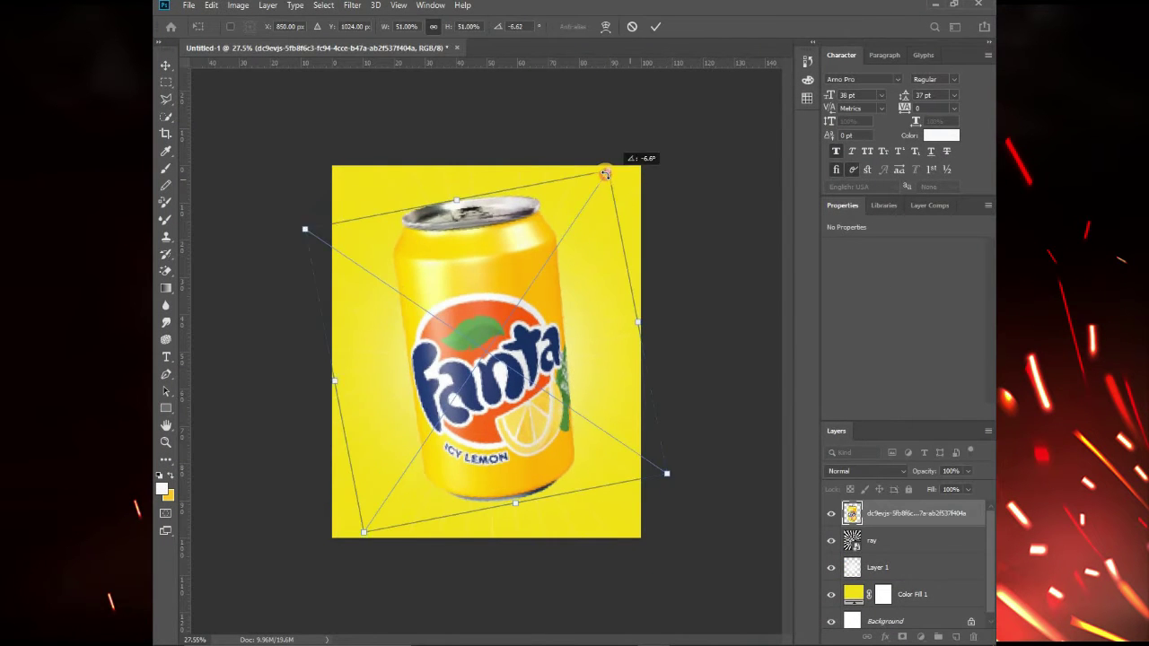
pyautogui.moveTo(650, 454)
pyautogui.mouseDown()
pyautogui.moveTo(580, 398)
pyautogui.moveTo(519, 371)
pyautogui.moveTo(528, 408)
pyautogui.mouseUp()
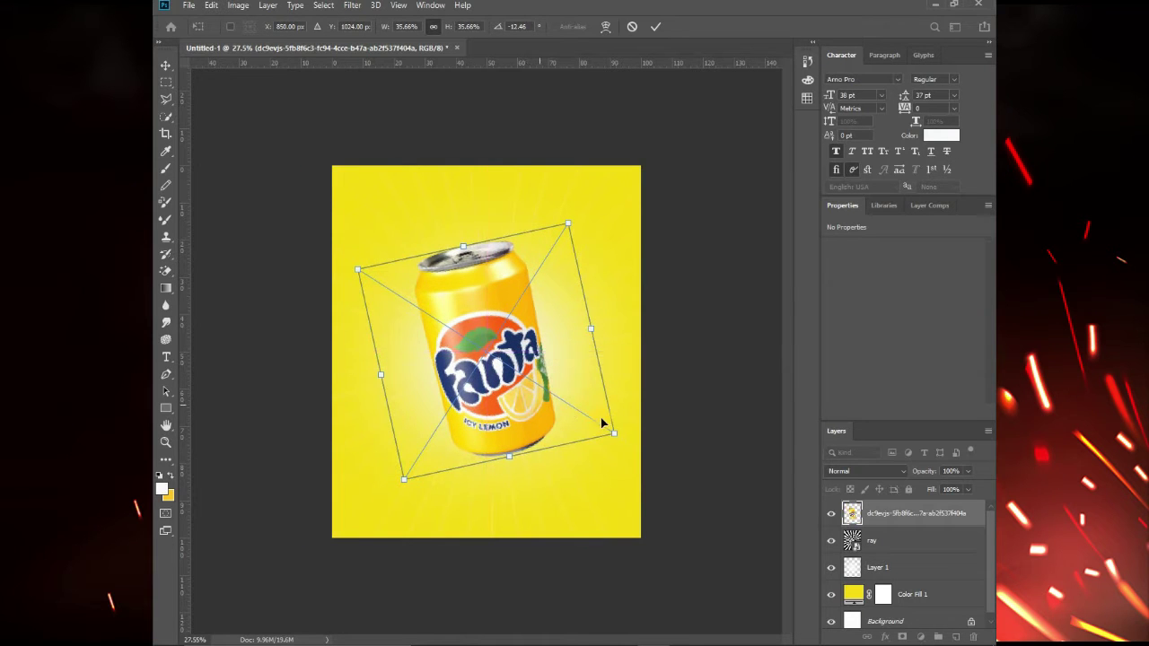
# - Scale the can to about 30%, commit it, and move it down-right onto the glow
pyautogui.moveTo(614, 434); pyautogui.dragTo(574, 405)
pyautogui.moveTo(479, 385); pyautogui.dragTo(490, 381)
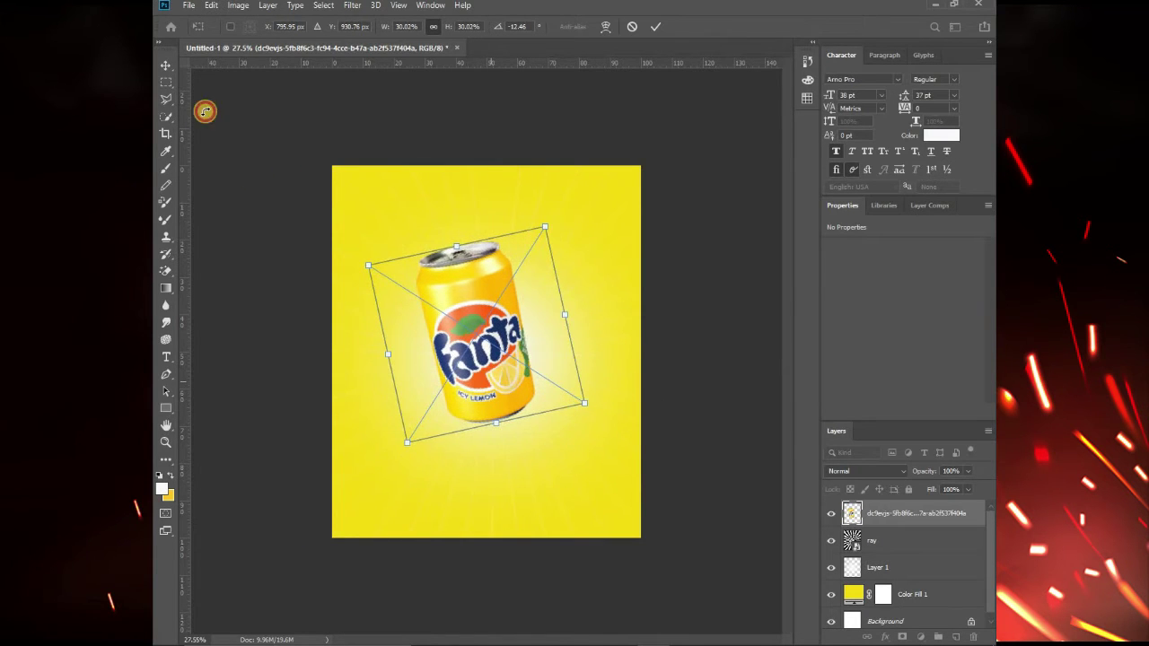
pyautogui.click(165, 65)
pyautogui.click(706, 351)
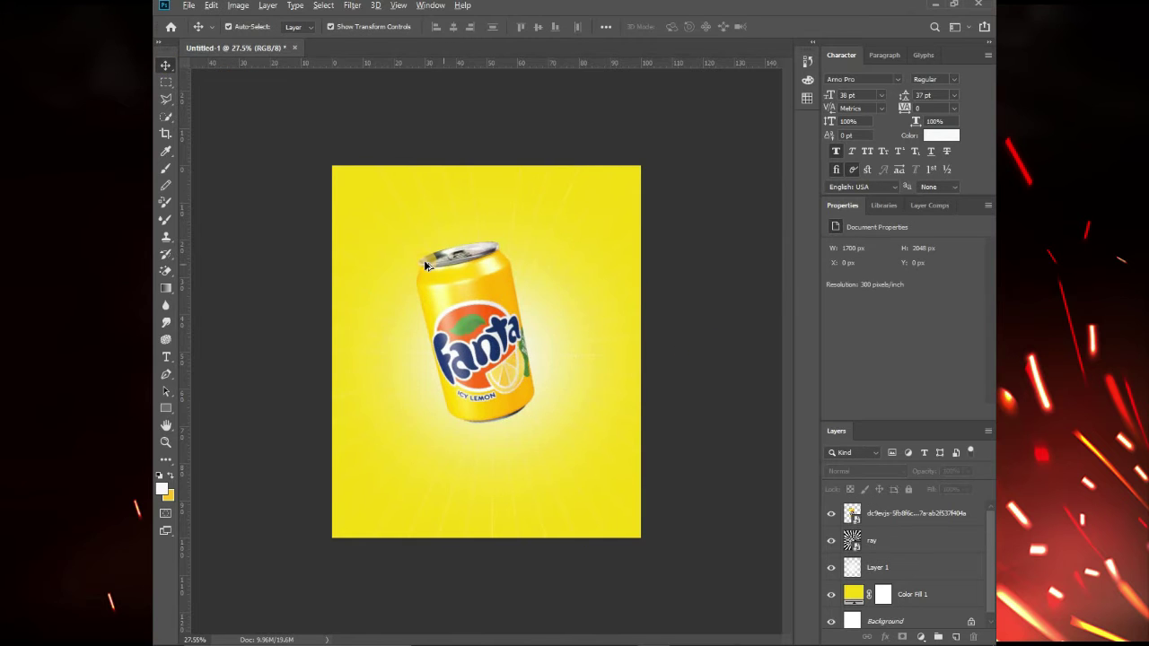
pyautogui.scroll(3, 427, 265)
pyautogui.scroll(1, 427, 265)
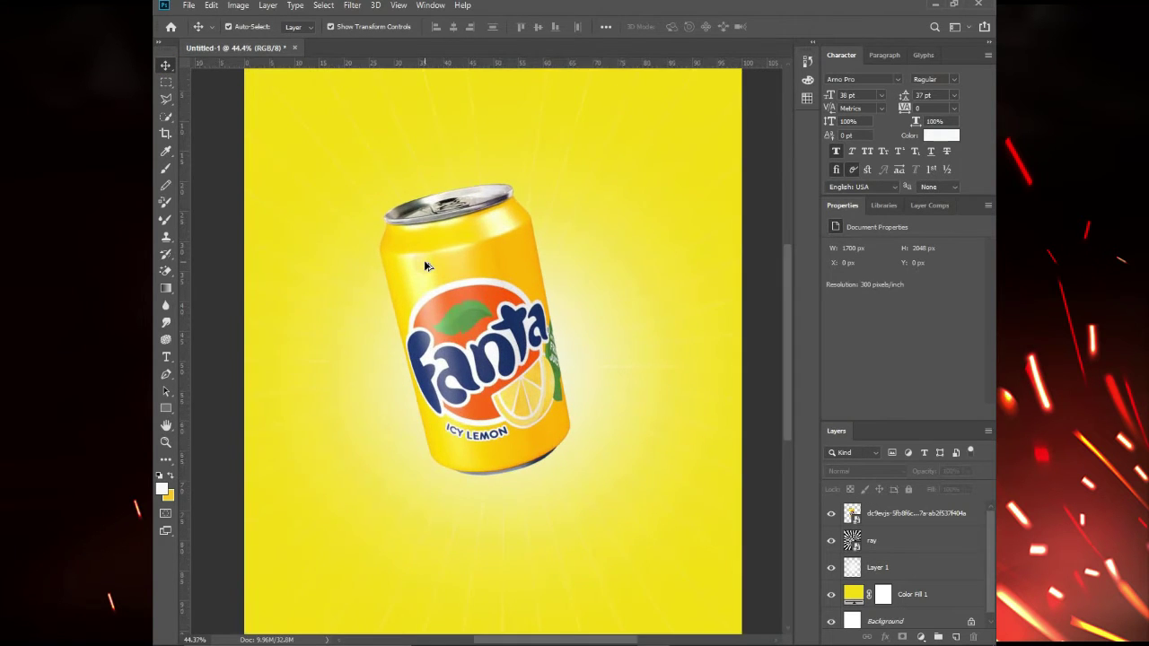
pyautogui.scroll(-3, 427, 266)
pyautogui.scroll(-1, 426, 266)
pyautogui.moveTo(456, 301); pyautogui.dragTo(468, 320)
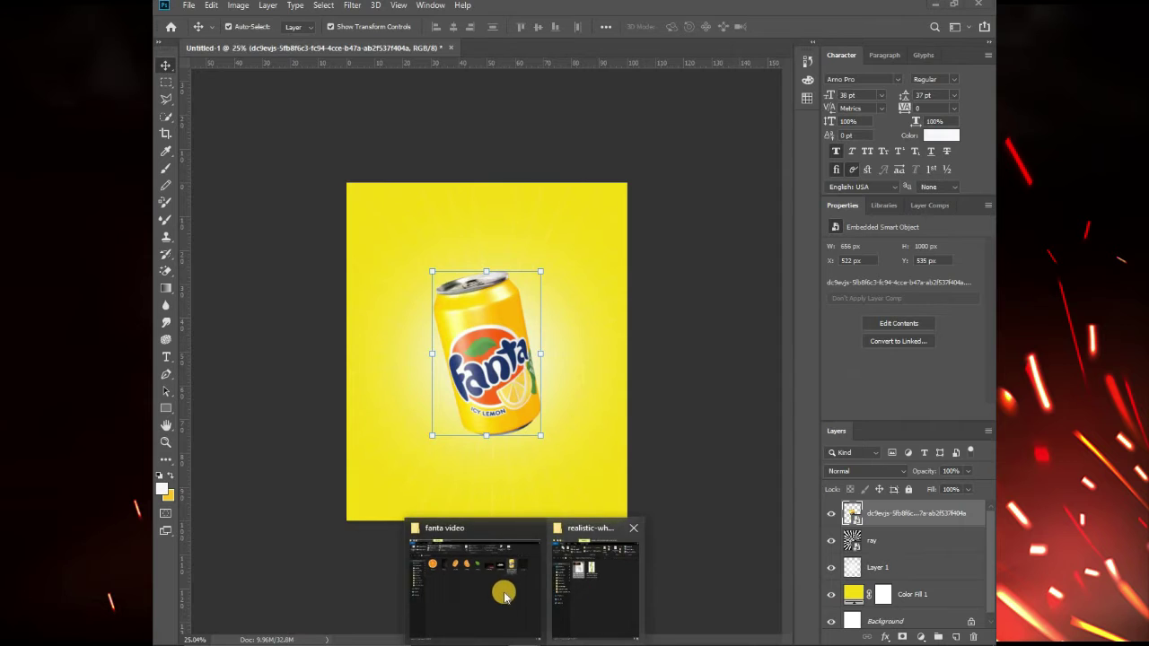
# - Open clouds.png, erase its black background with the Magic Eraser, and drag the cloud into Untitled-1
pyautogui.click(510, 570)
pyautogui.moveTo(736, 161); pyautogui.dragTo(586, 42)
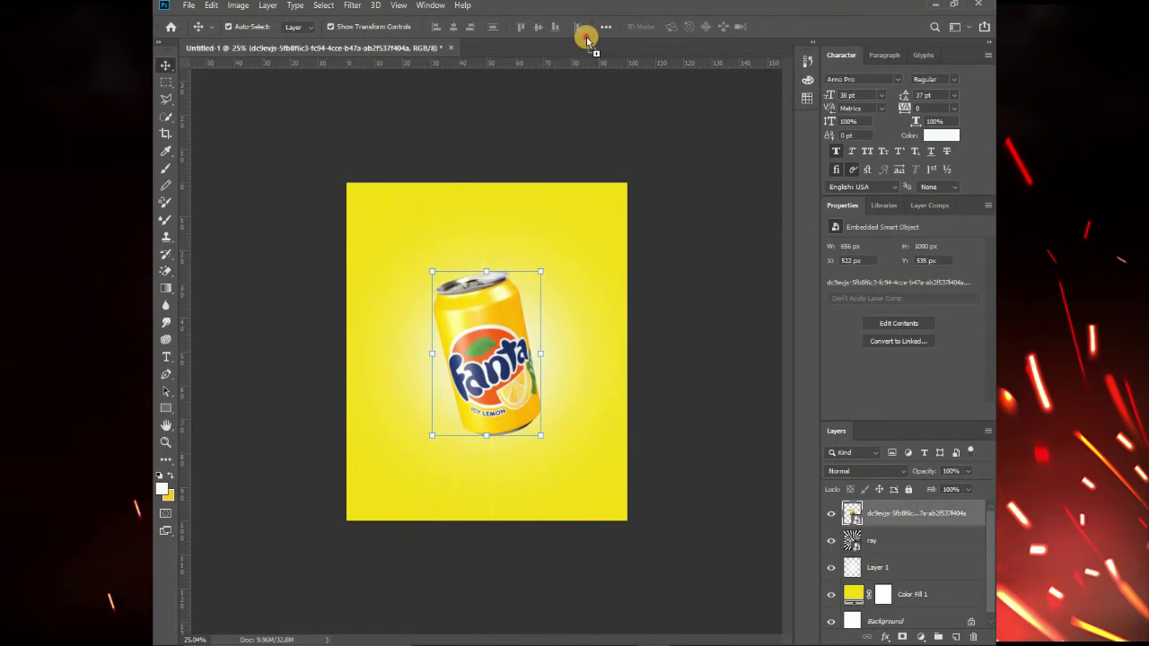
pyautogui.moveTo(585, 42); pyautogui.dragTo(584, 40)
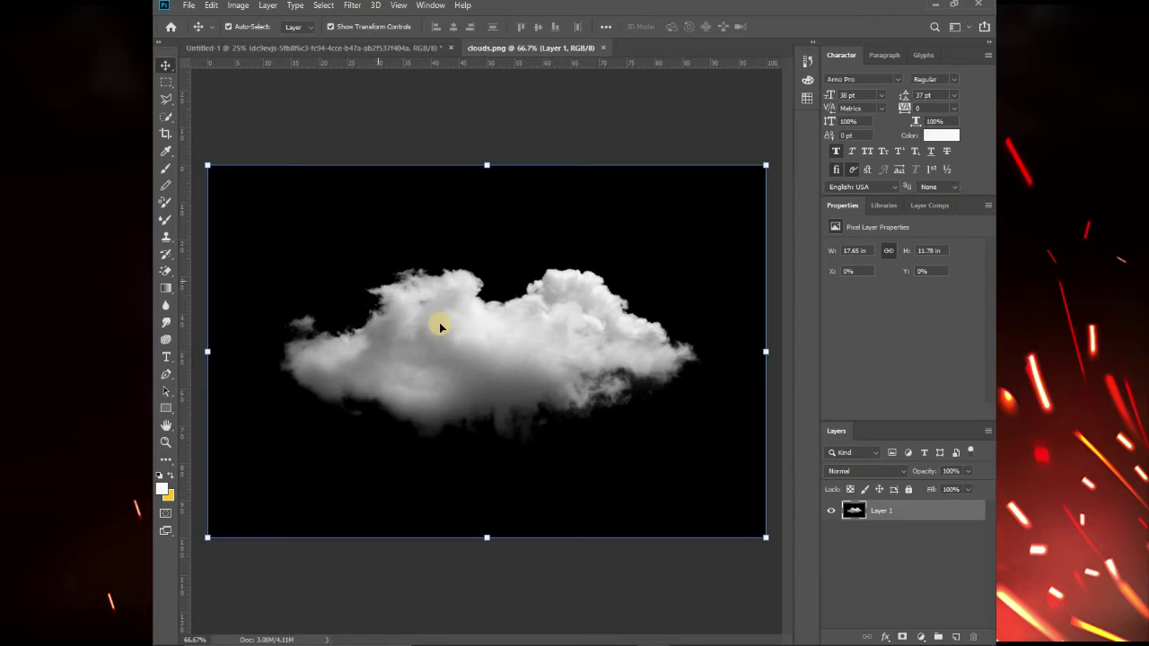
pyautogui.click(165, 271)
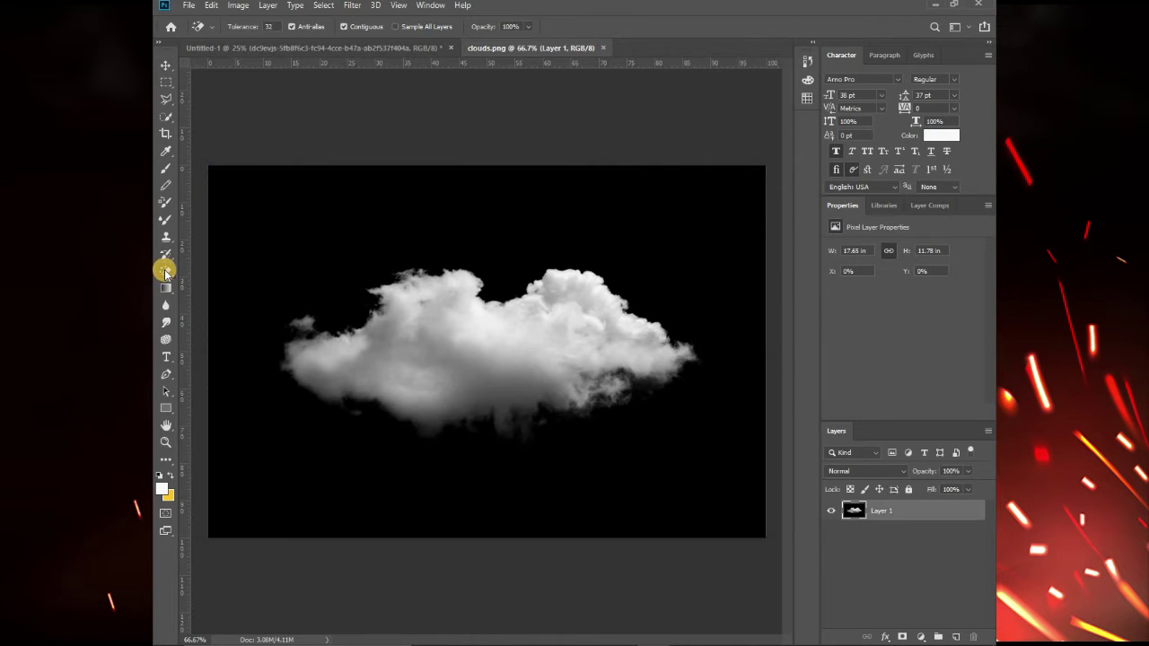
pyautogui.click(273, 240)
pyautogui.click(165, 65)
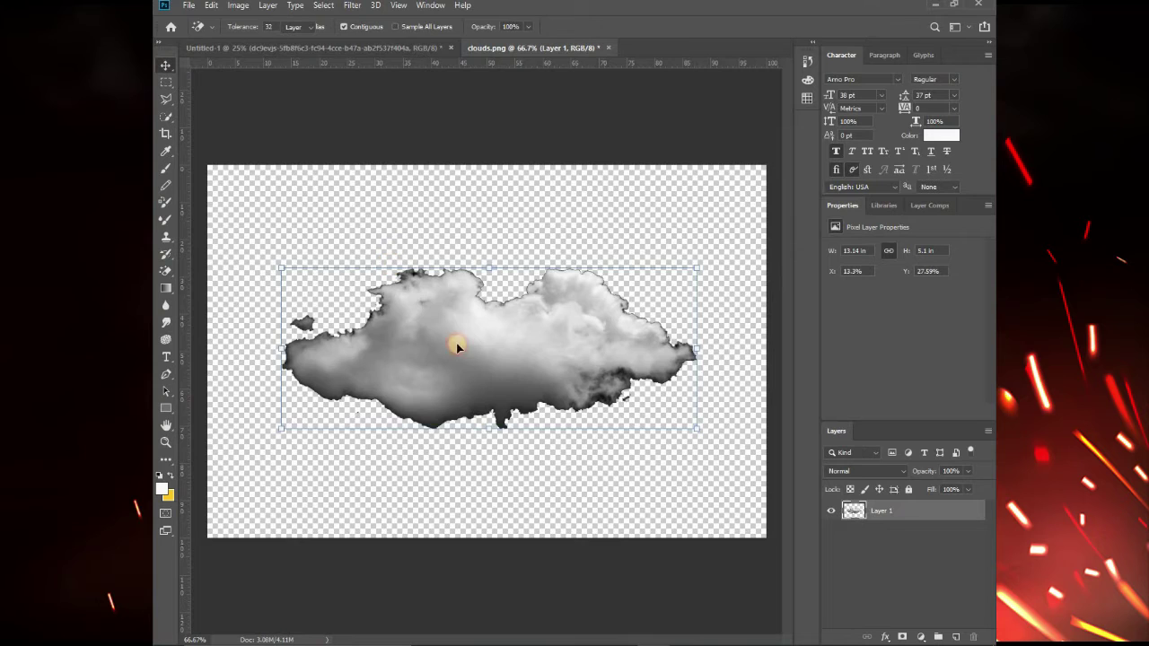
pyautogui.moveTo(437, 323)
pyautogui.mouseDown()
pyautogui.moveTo(354, 108)
pyautogui.moveTo(360, 49)
pyautogui.moveTo(485, 419)
pyautogui.moveTo(500, 438)
pyautogui.moveTo(514, 433)
pyautogui.mouseUp()
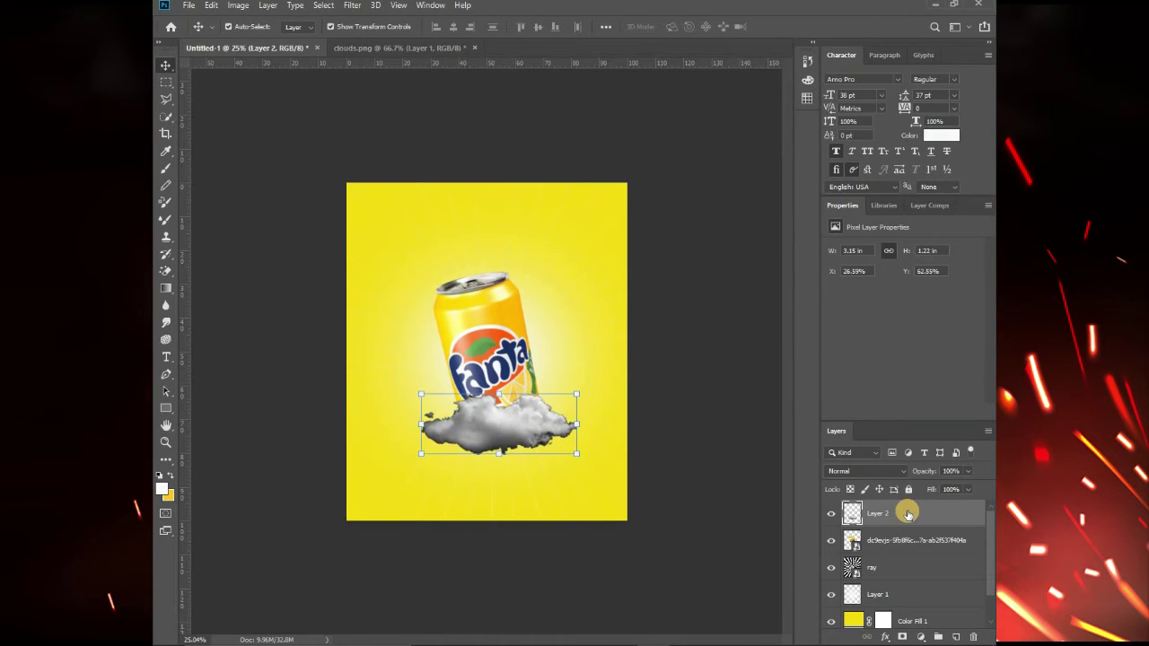
# - Move the cloud layer below the can, blend it with Color Dodge, and enlarge it to ~121%
pyautogui.moveTo(909, 513); pyautogui.dragTo(912, 544)
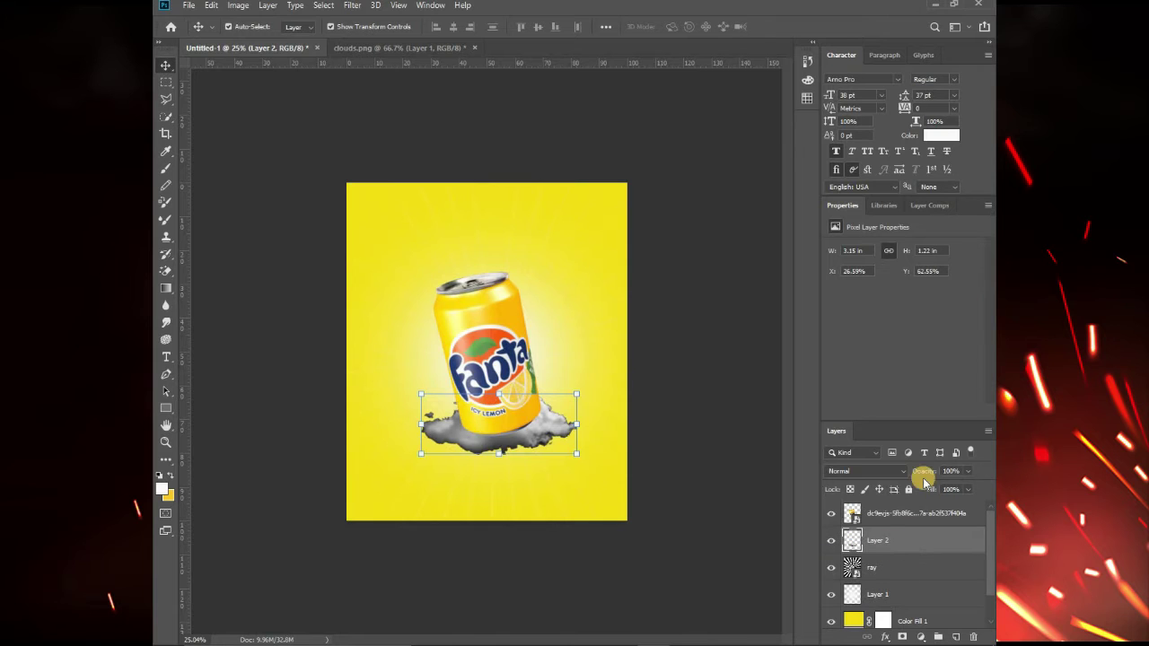
pyautogui.click(878, 471)
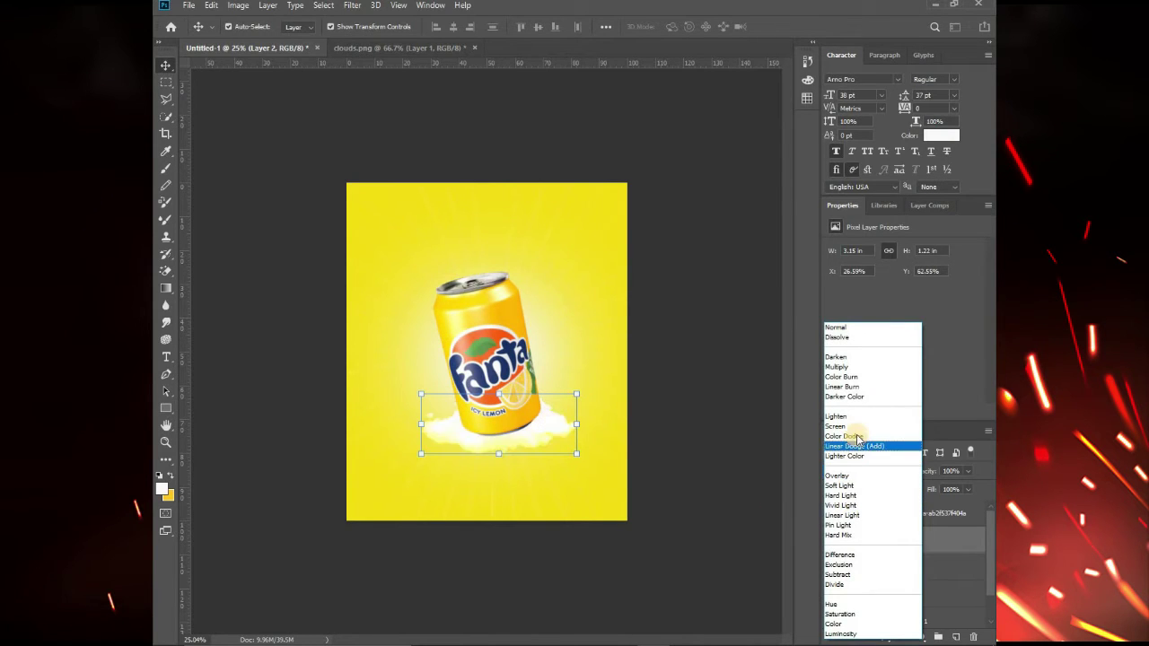
pyautogui.click(858, 437)
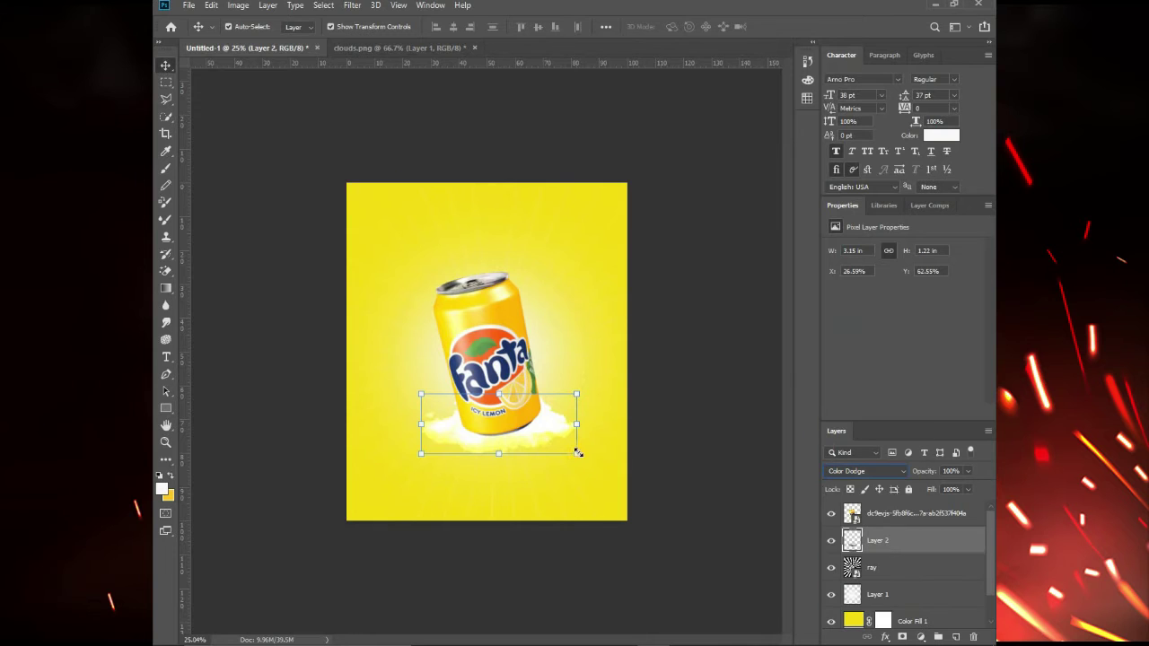
pyautogui.moveTo(607, 463); pyautogui.dragTo(641, 475)
pyautogui.moveTo(554, 446); pyautogui.dragTo(536, 452)
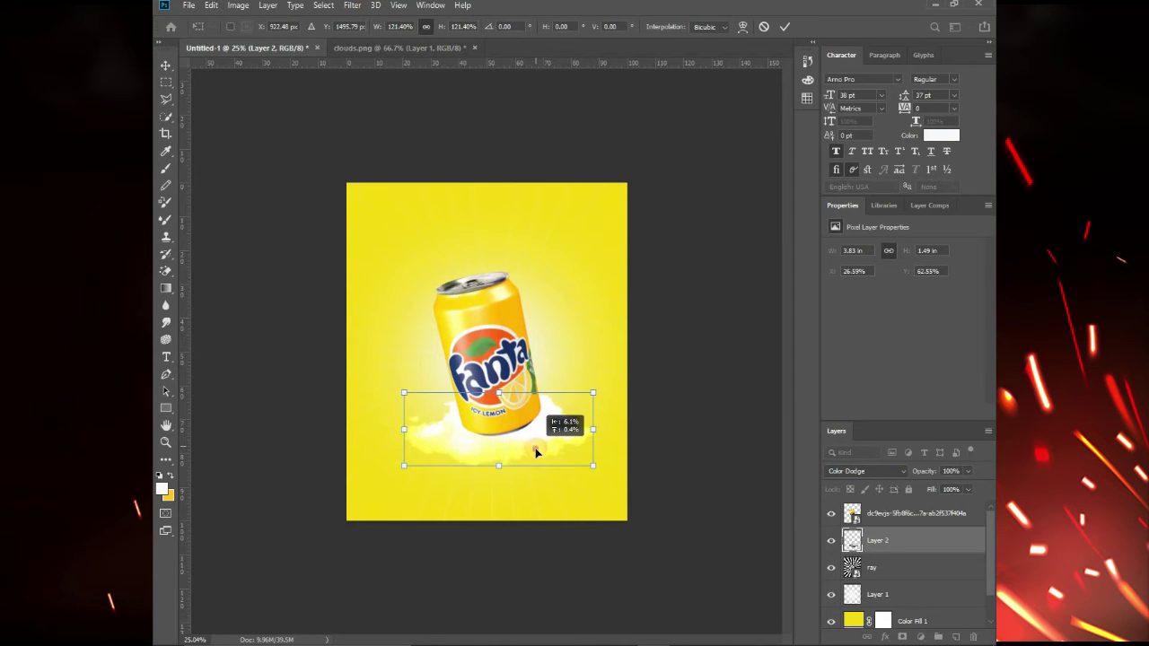
pyautogui.click(218, 81)
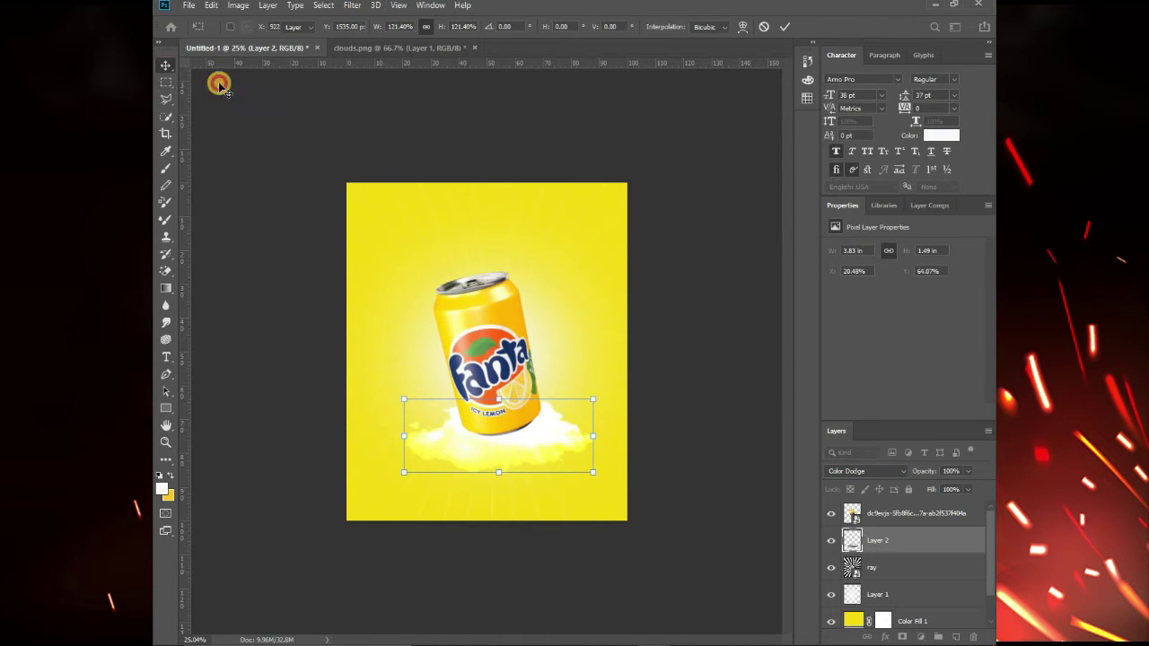
# - Raise the can slightly and centre the cloud beneath it
pyautogui.moveTo(494, 336); pyautogui.dragTo(563, 314)
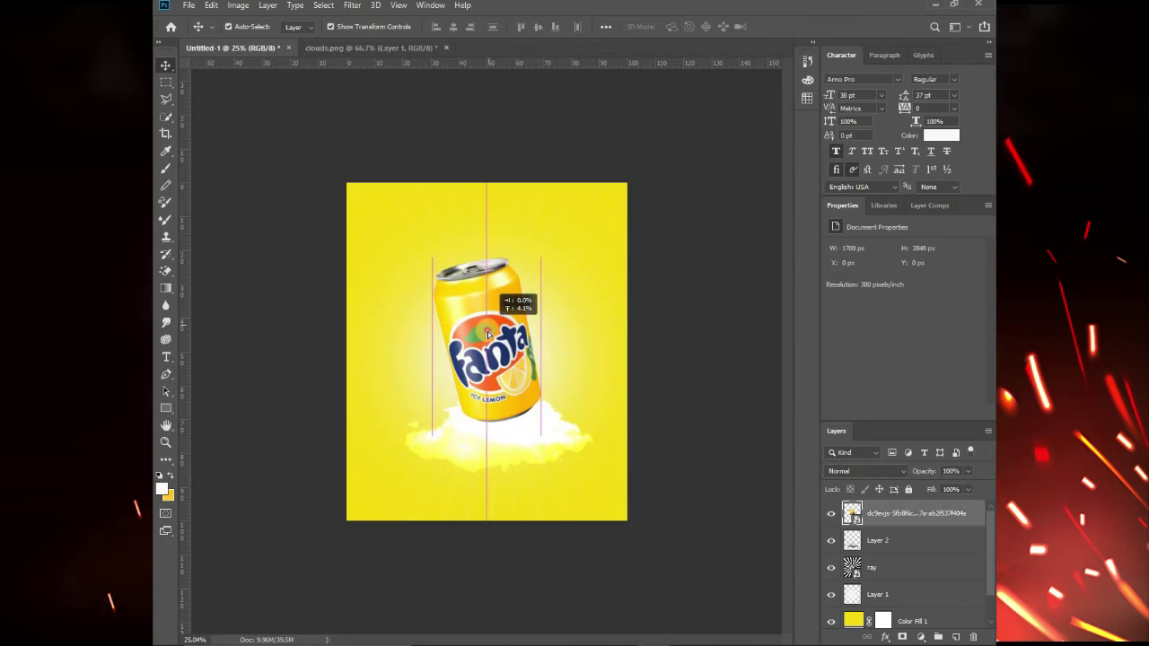
pyautogui.moveTo(546, 441); pyautogui.dragTo(613, 435)
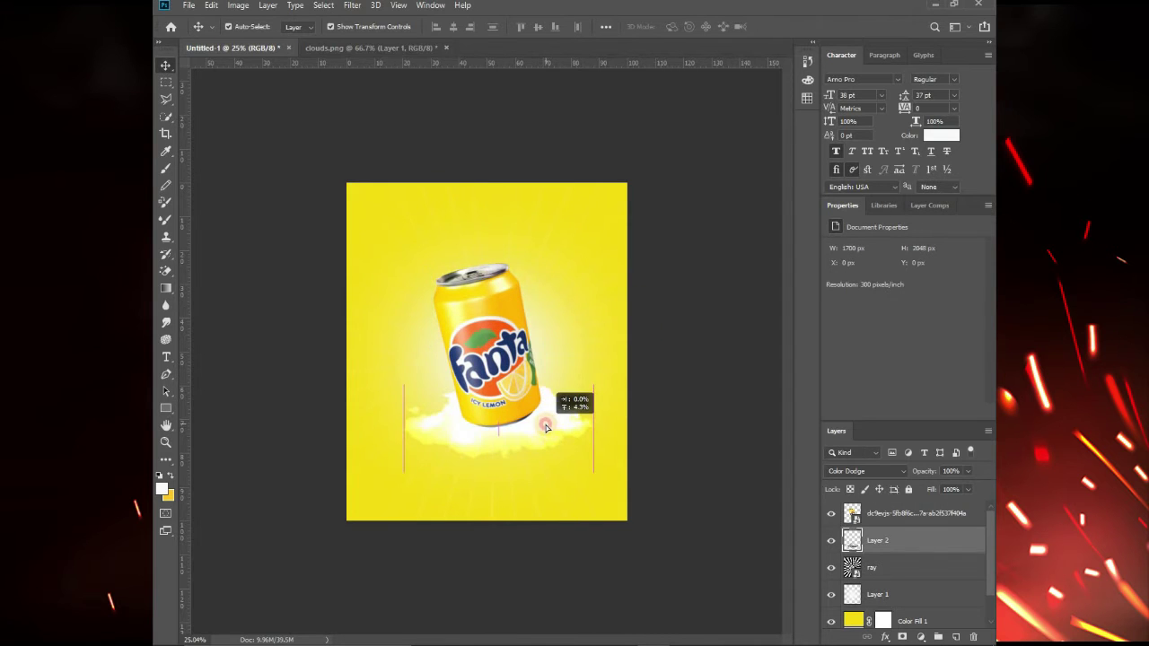
pyautogui.click(662, 609)
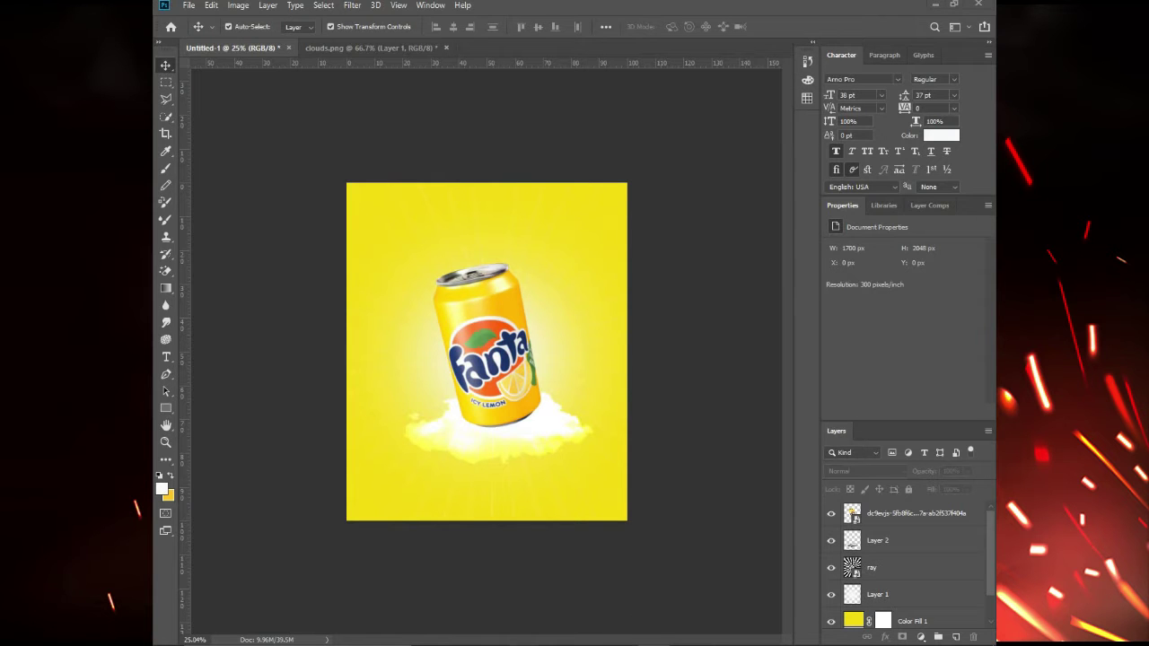
# - Bring 1.png into the poster, enlarge it to cover, and blend it with Screen
pyautogui.click(485, 601)
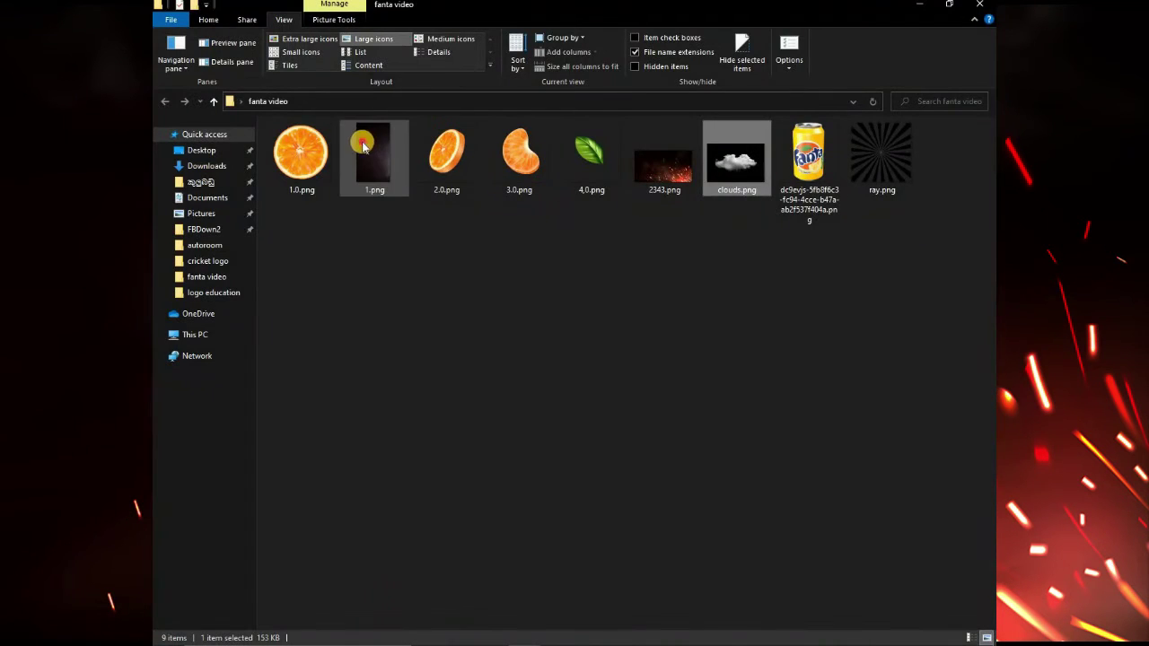
pyautogui.moveTo(362, 146); pyautogui.dragTo(485, 395)
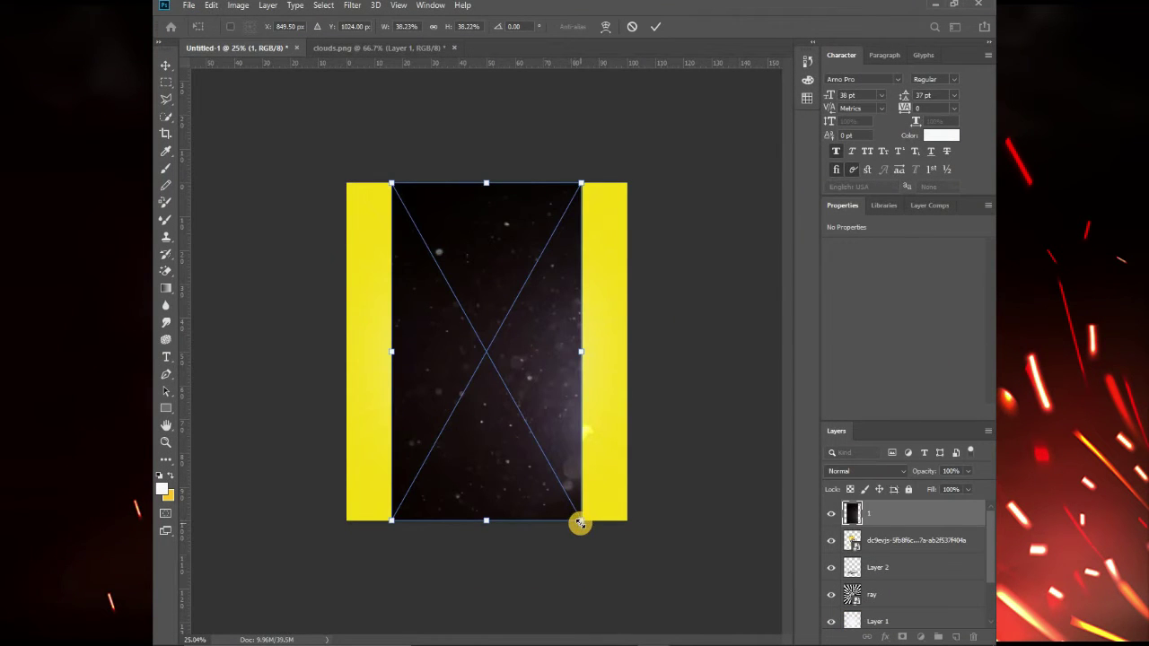
pyautogui.moveTo(597, 534); pyautogui.dragTo(631, 554)
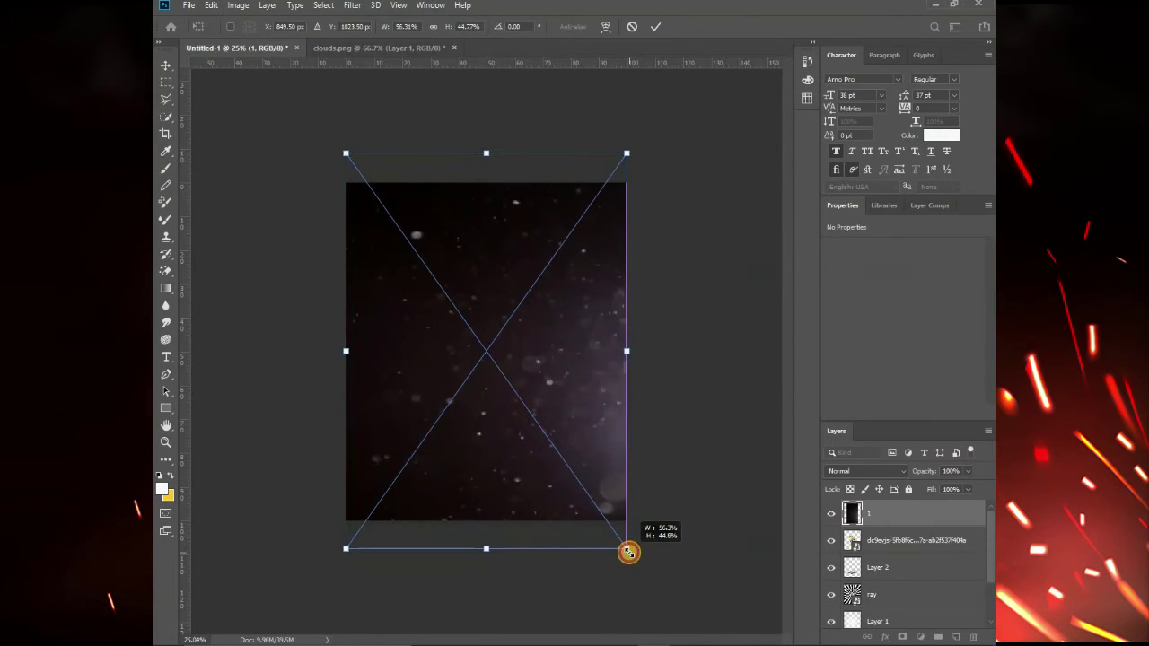
pyautogui.click(891, 476)
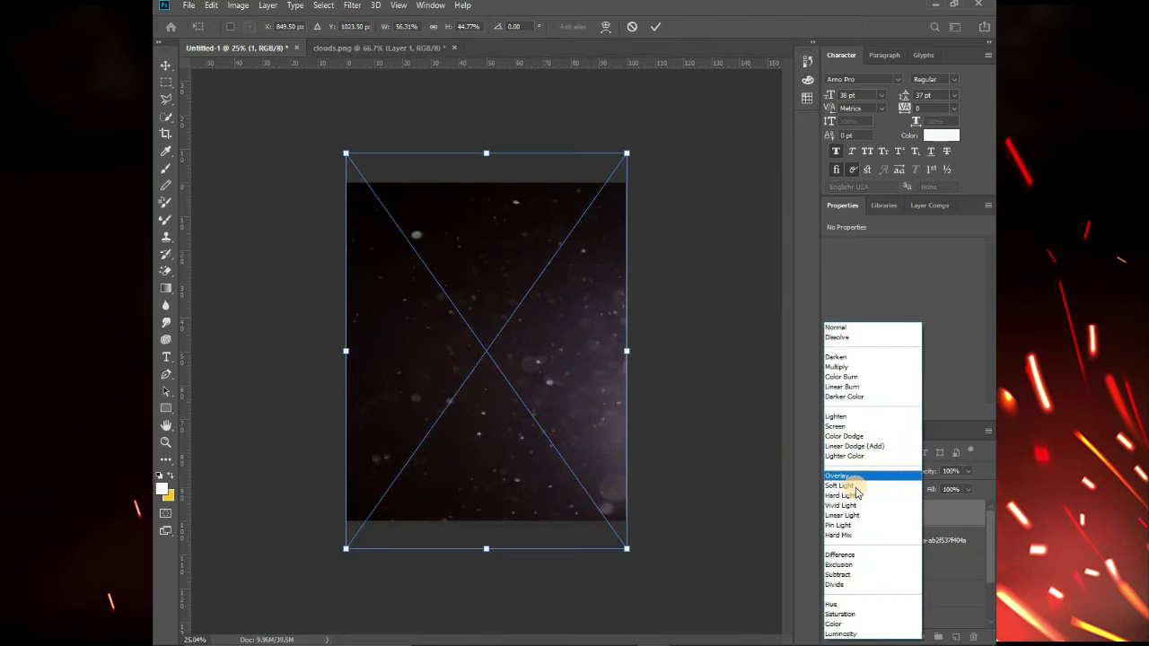
pyautogui.click(860, 436)
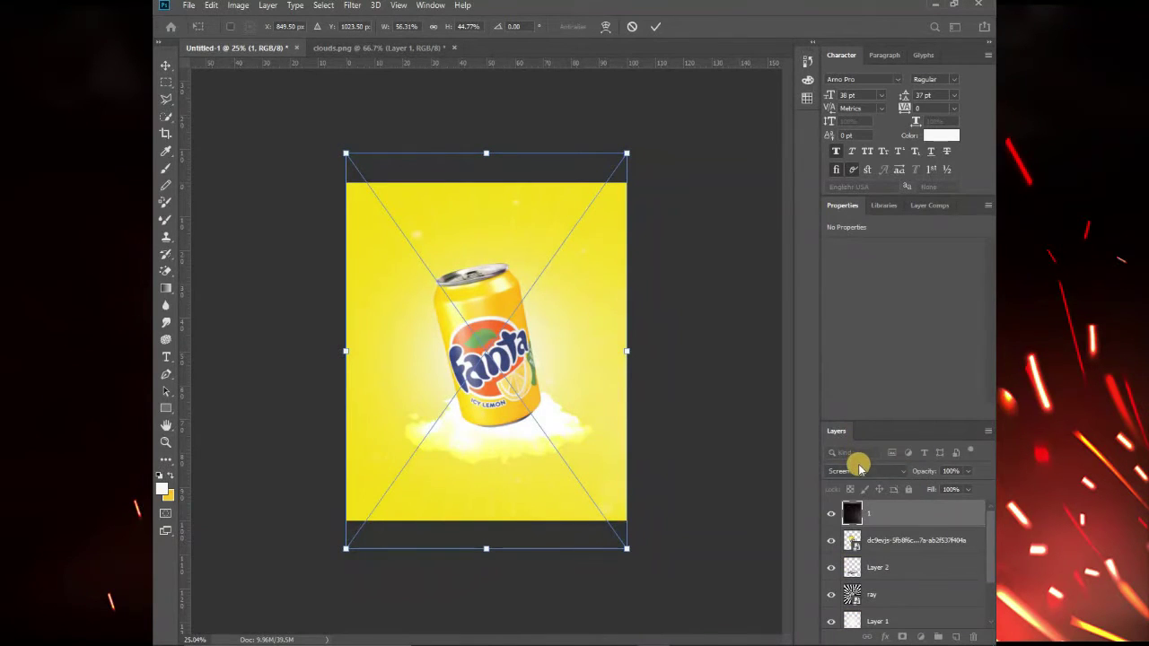
pyautogui.click(894, 479)
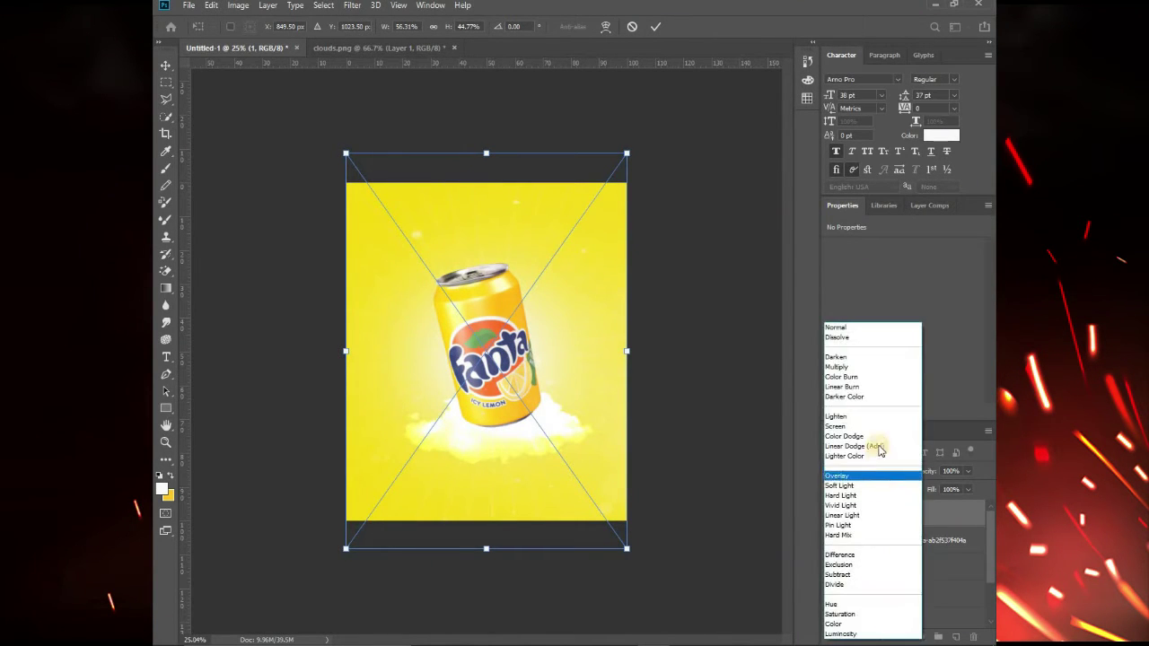
pyautogui.click(880, 427)
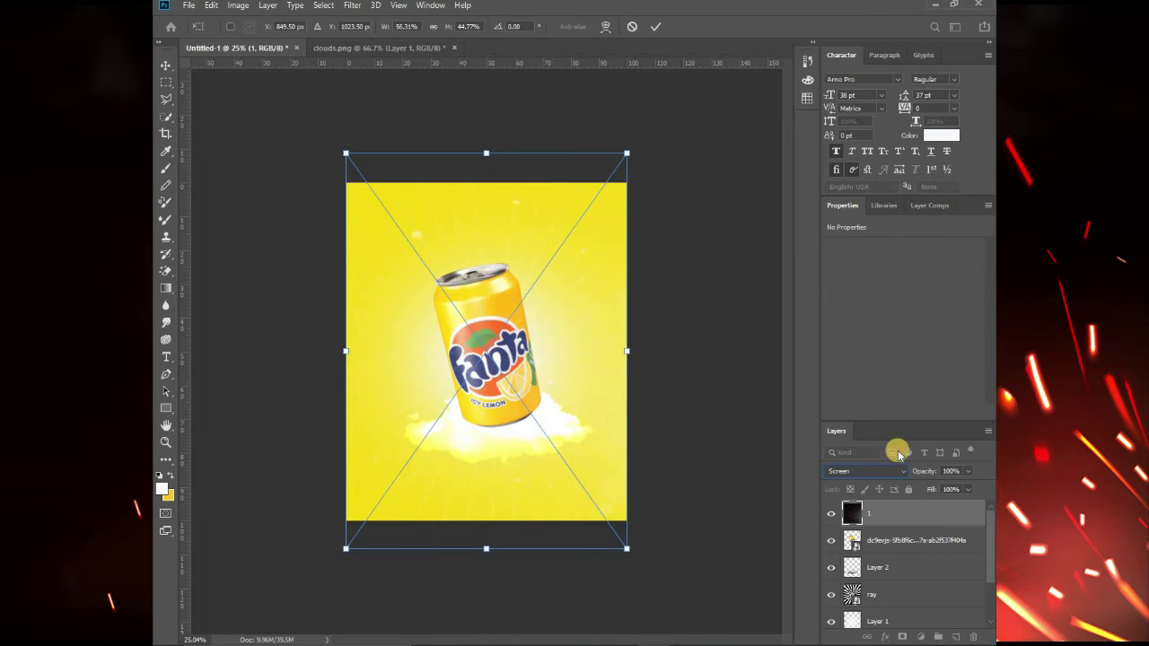
# - Try Hard Light and Color Dodge on the particle layer, return to Screen, and commit
pyautogui.click(895, 470)
pyautogui.click(877, 497)
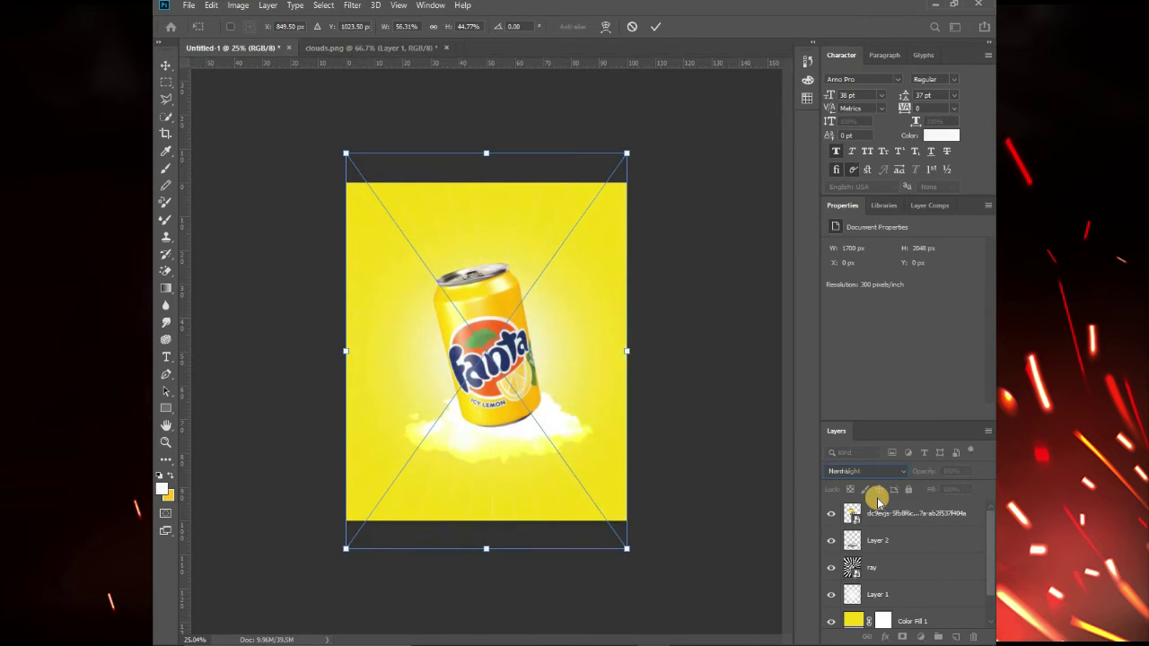
pyautogui.click(886, 473)
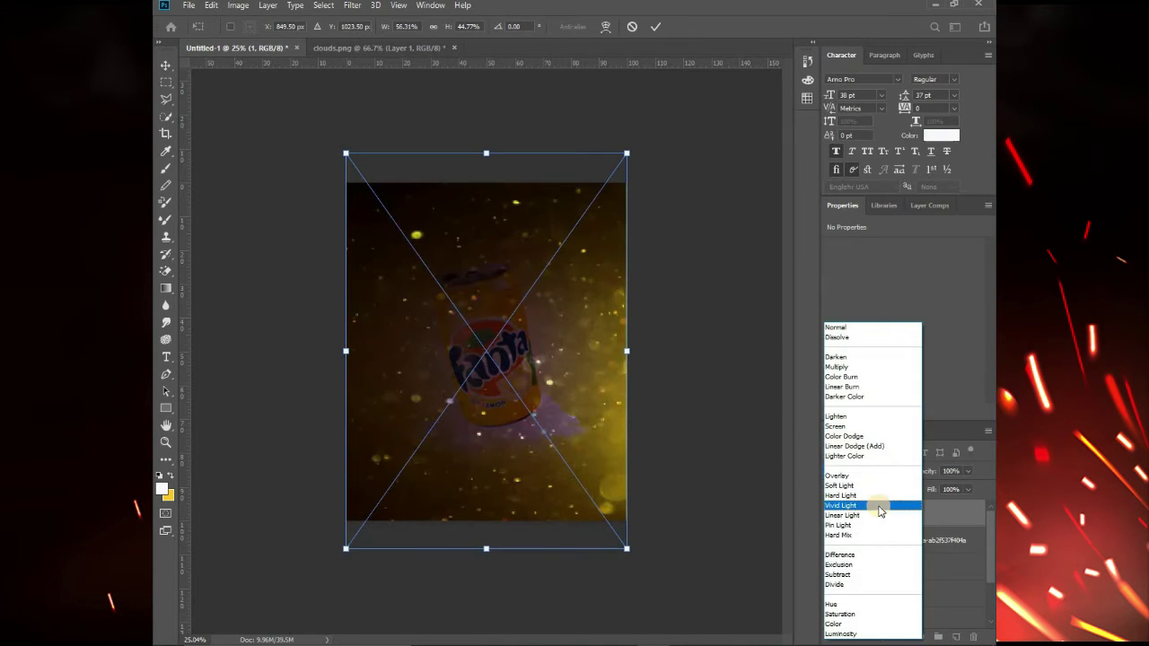
pyautogui.click(887, 437)
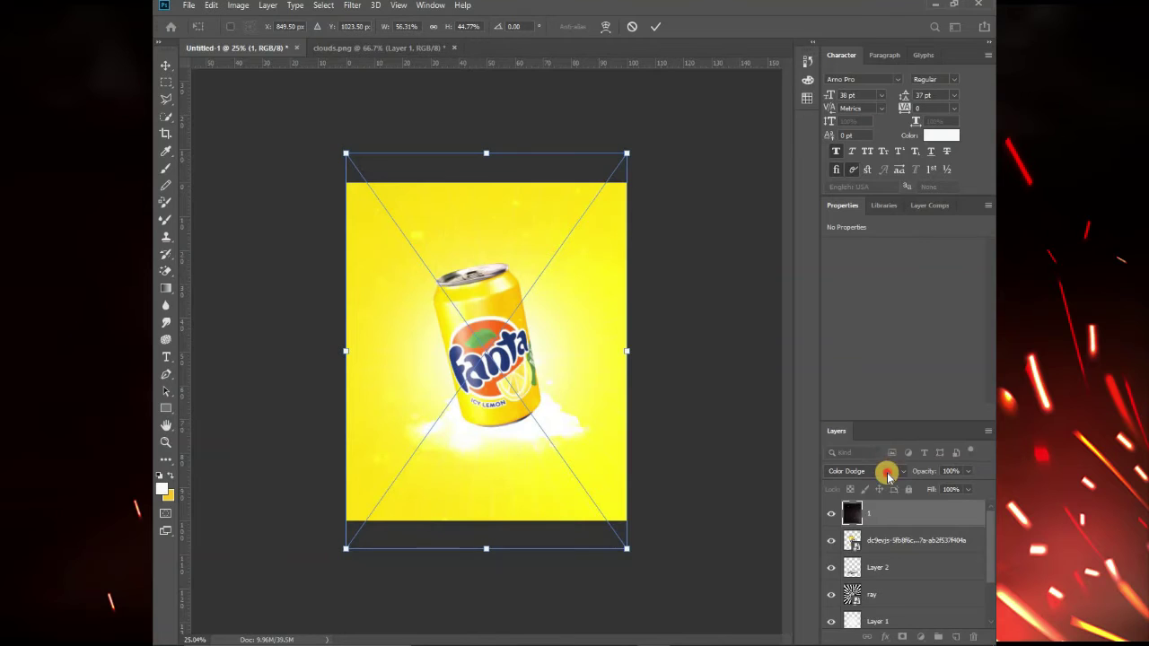
pyautogui.click(887, 473)
pyautogui.click(867, 426)
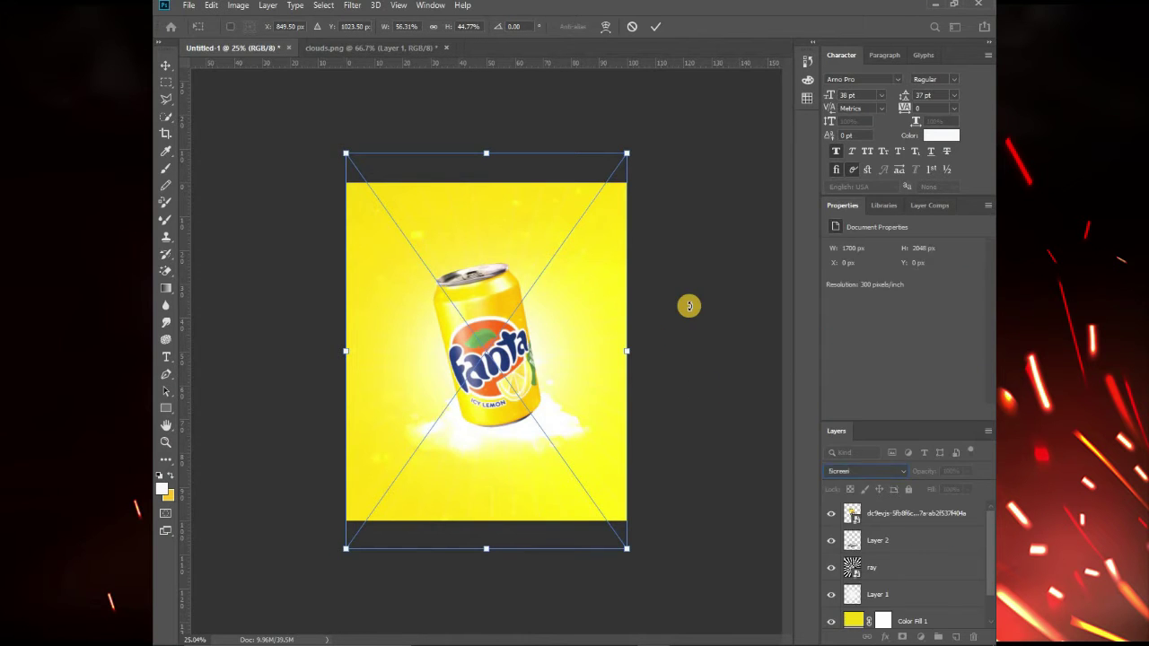
pyautogui.hotkey('ctrl', 'v')
pyautogui.press('Return')
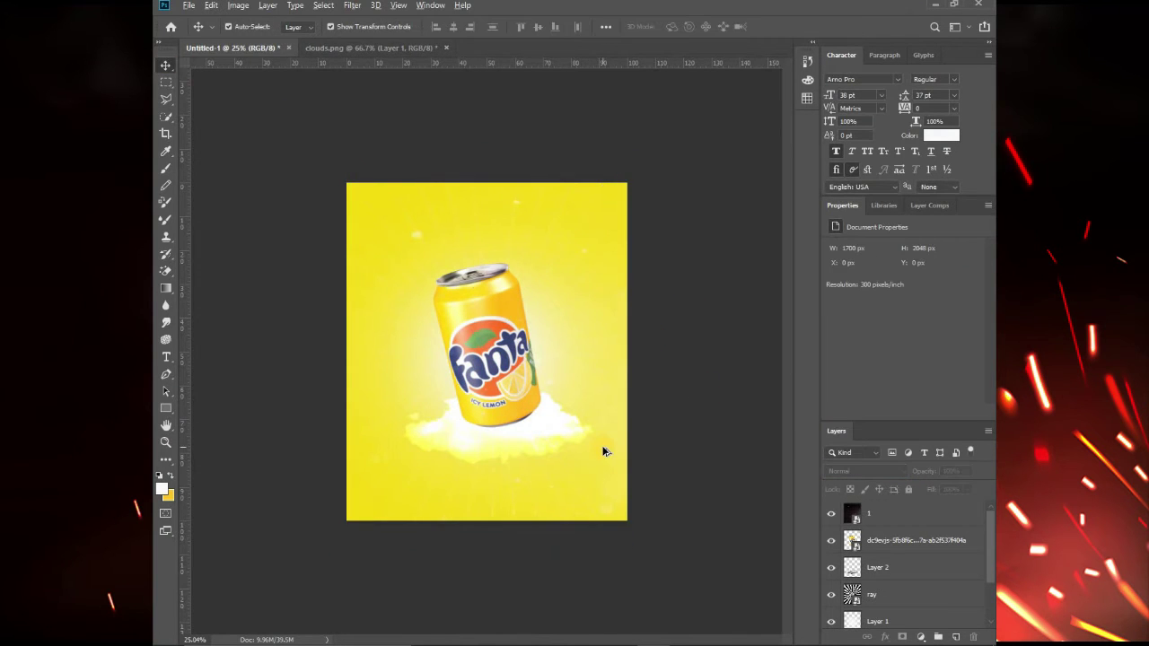
pyautogui.hotkey('ctrl', '0')
pyautogui.scroll(-1, 607, 454)
pyautogui.scroll(-2, 664, 610)
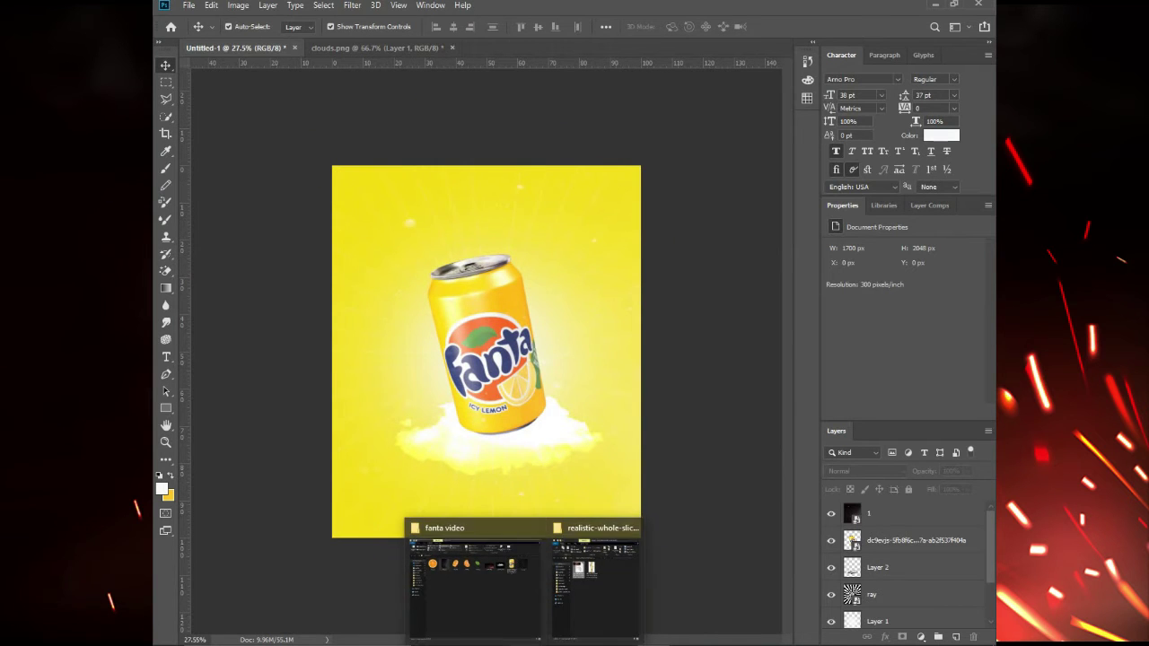
# - Place 2343.png over the poster's lower half and blend it with Lighten
pyautogui.click(492, 592)
pyautogui.moveTo(664, 166)
pyautogui.mouseDown()
pyautogui.moveTo(652, 628)
pyautogui.moveTo(568, 522)
pyautogui.moveTo(525, 405)
pyautogui.moveTo(519, 491)
pyautogui.mouseUp()
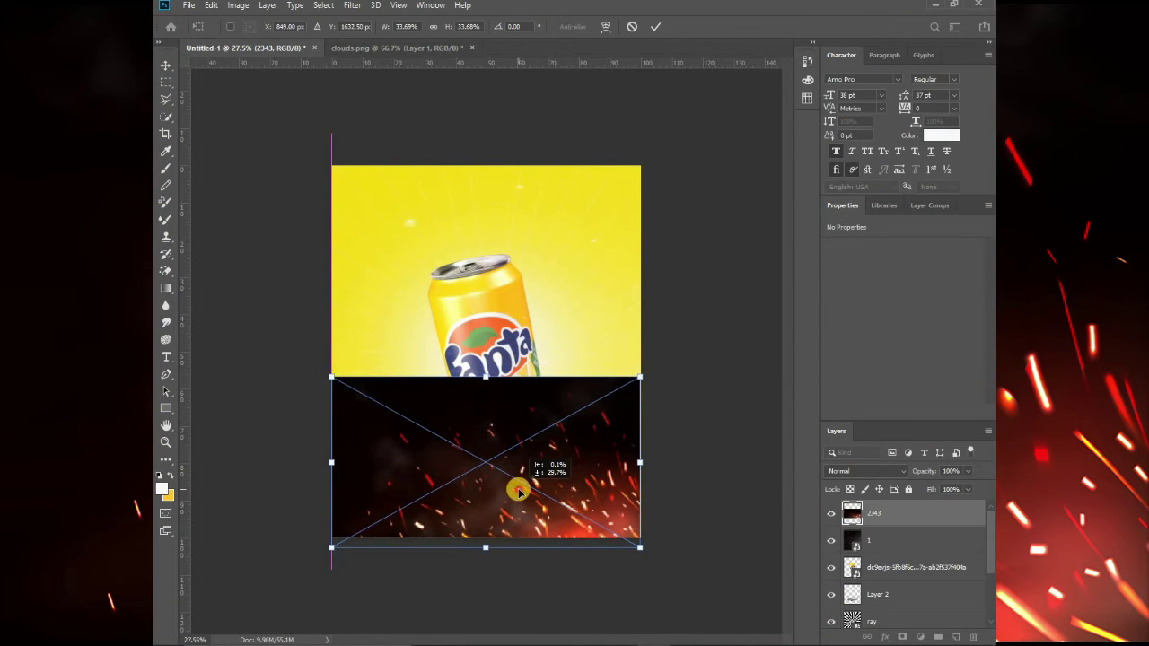
pyautogui.click(867, 473)
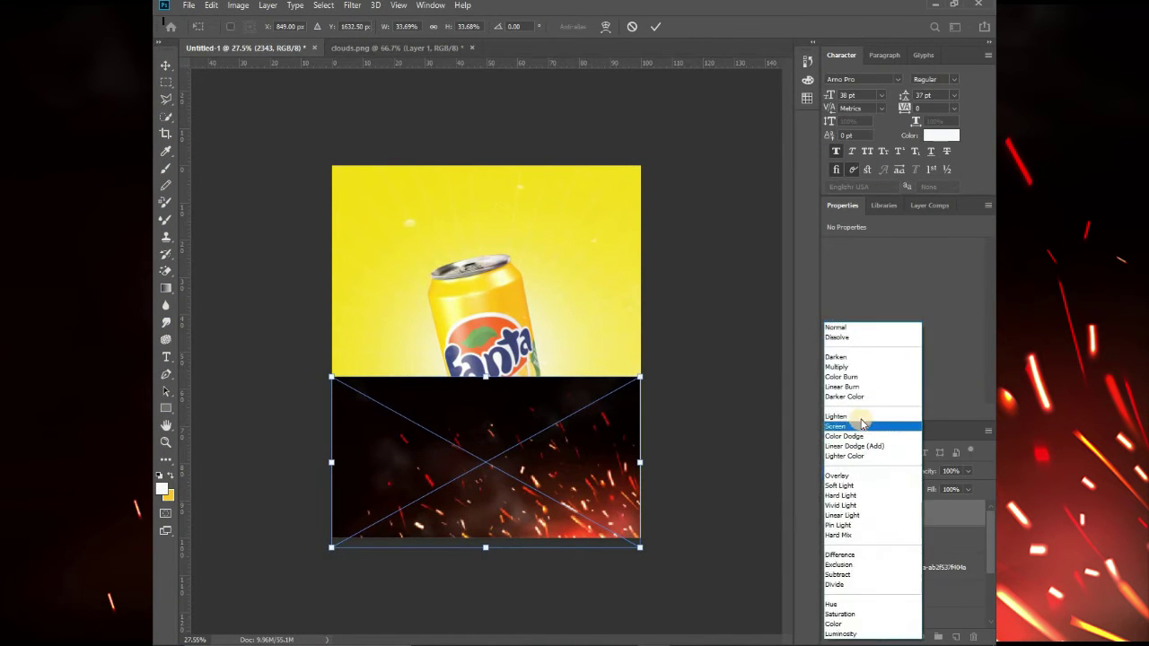
pyautogui.click(859, 416)
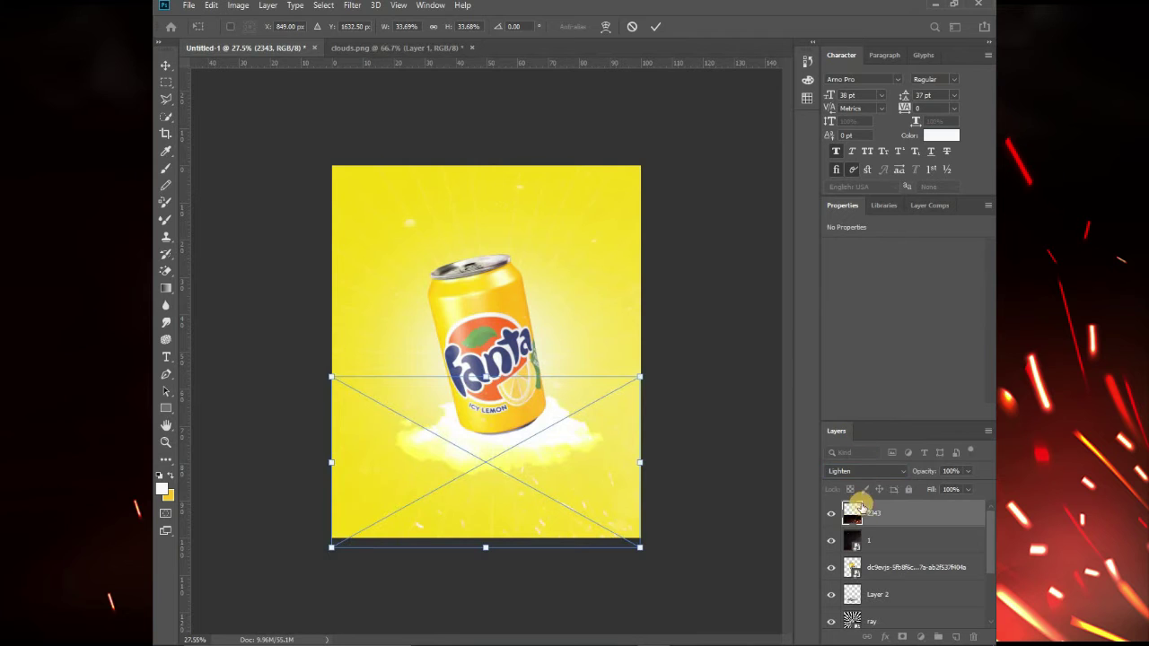
pyautogui.click(733, 500)
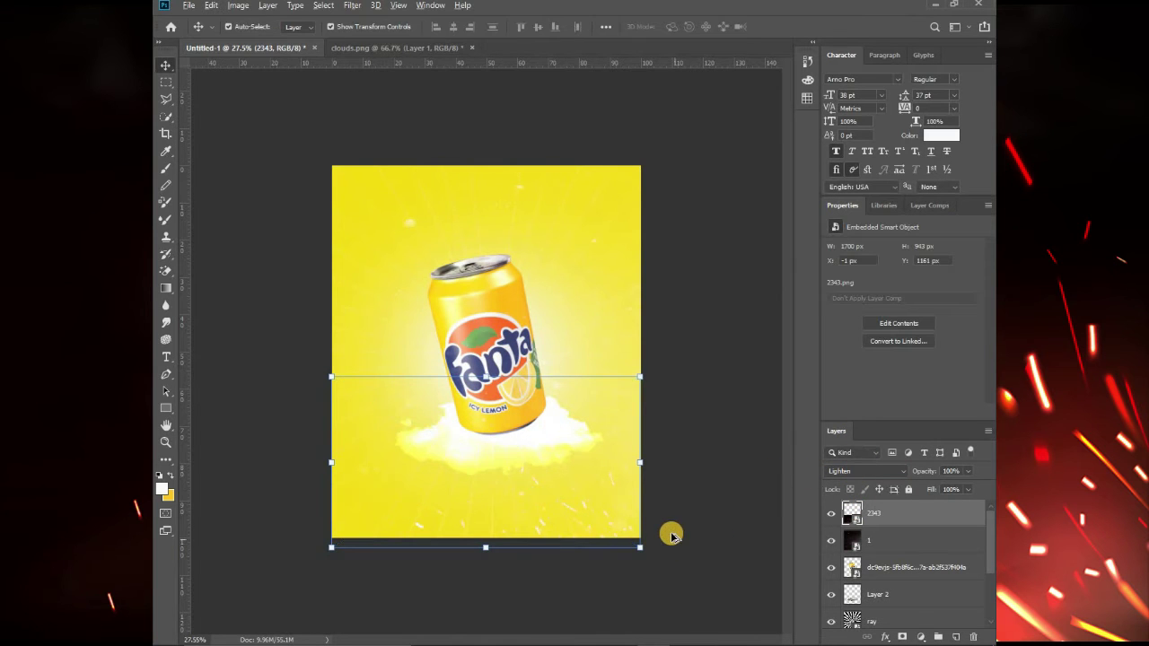
pyautogui.hotkey('ctrl', '0')
pyautogui.scroll(-3, 672, 536)
pyautogui.moveTo(672, 534); pyautogui.dragTo(744, 436)
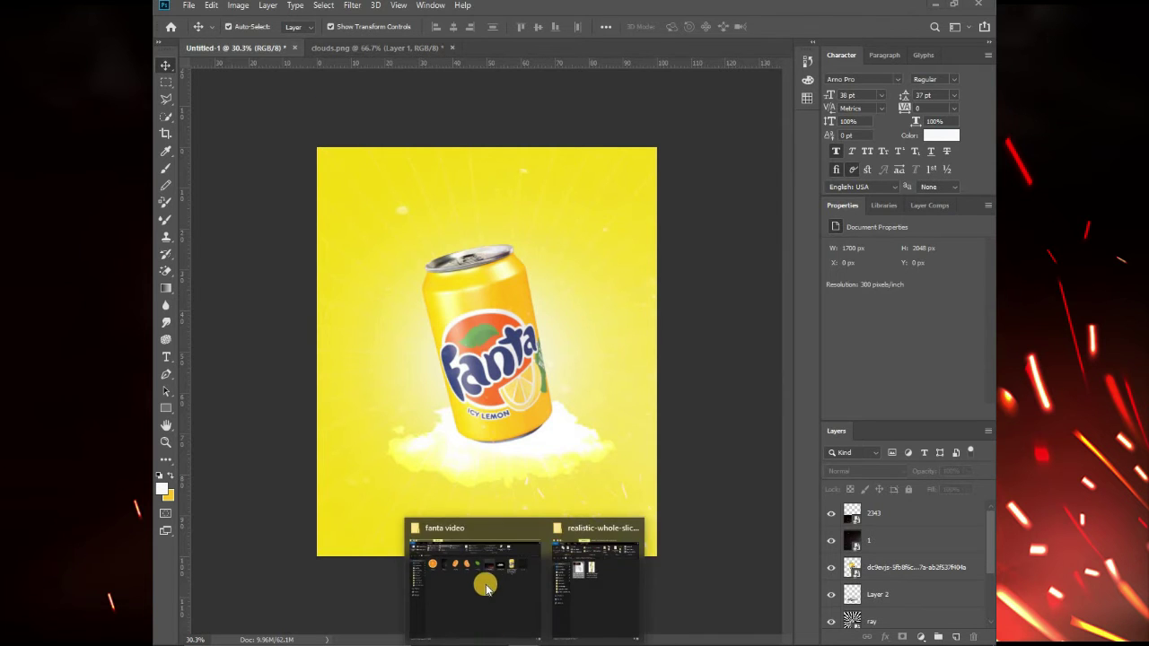
# - Place 1.0.png as a small orange slice tucked into the poster's top-left corner
pyautogui.click(485, 581)
pyautogui.moveTo(294, 167); pyautogui.dragTo(480, 329)
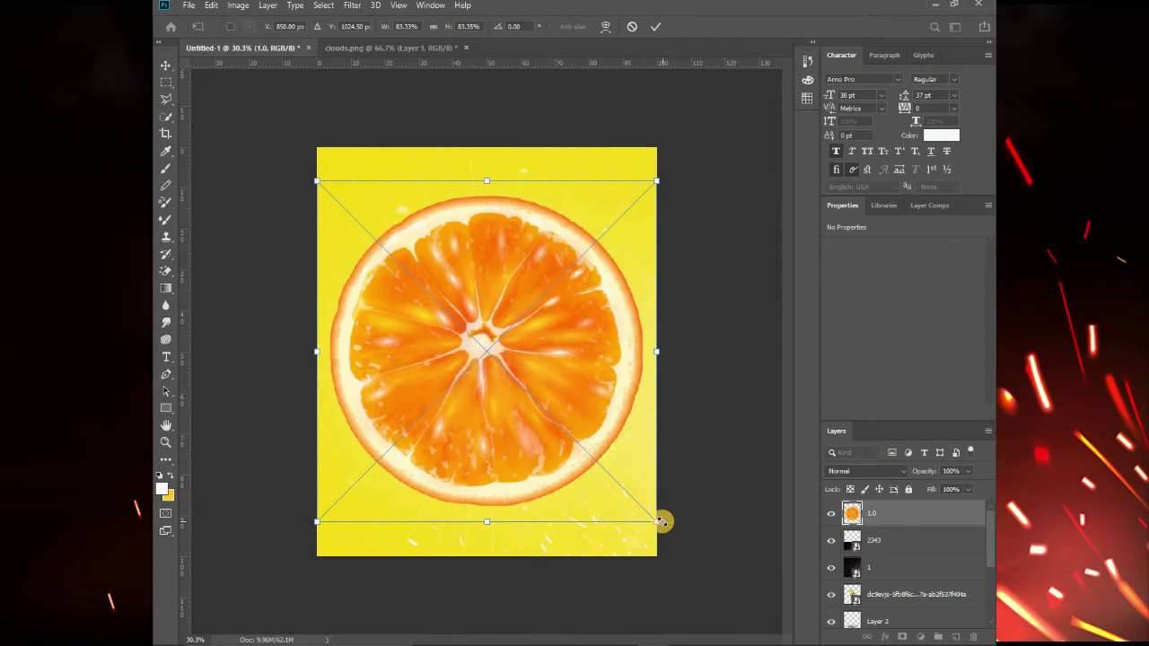
pyautogui.moveTo(660, 521); pyautogui.dragTo(409, 274)
pyautogui.moveTo(342, 185)
pyautogui.mouseDown()
pyautogui.moveTo(339, 168)
pyautogui.moveTo(366, 187)
pyautogui.mouseUp()
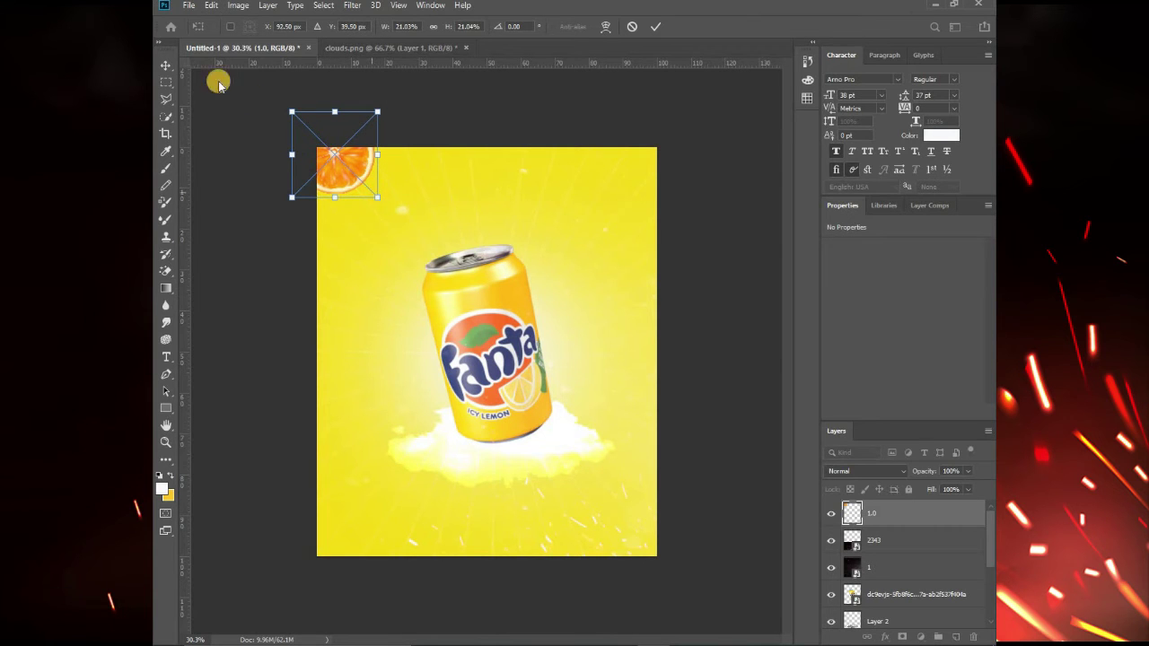
pyautogui.click(175, 65)
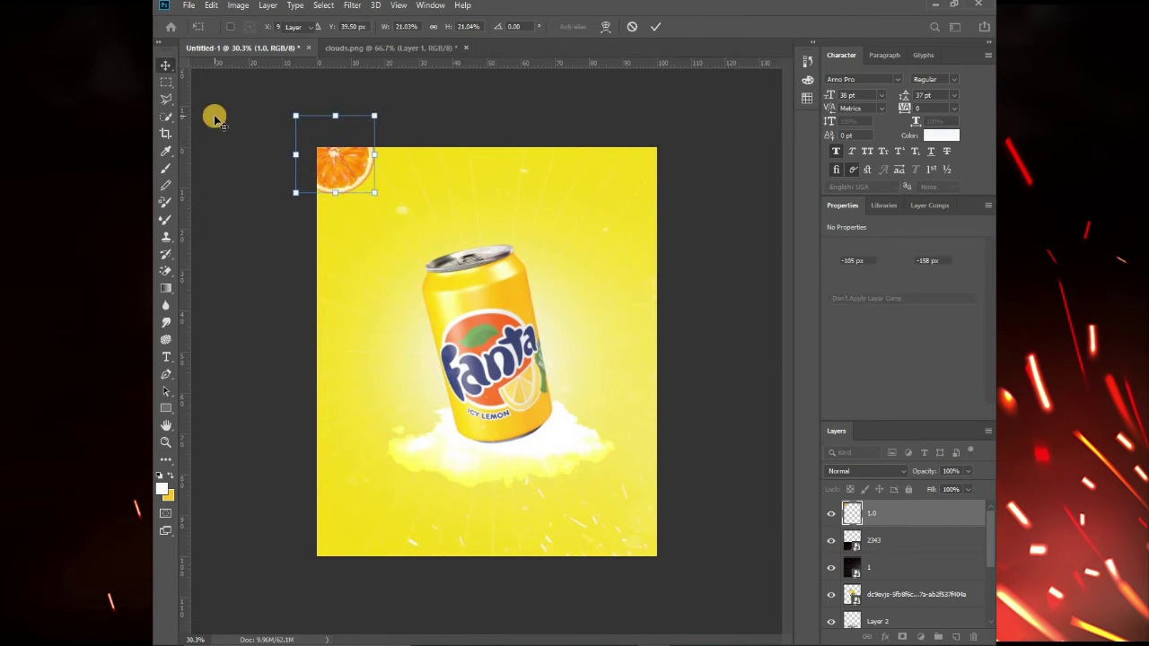
# - Apply a 47-pixel Motion Blur to the orange slice layer
pyautogui.click(351, 167)
pyautogui.click(350, 6)
pyautogui.moveTo(359, 154)
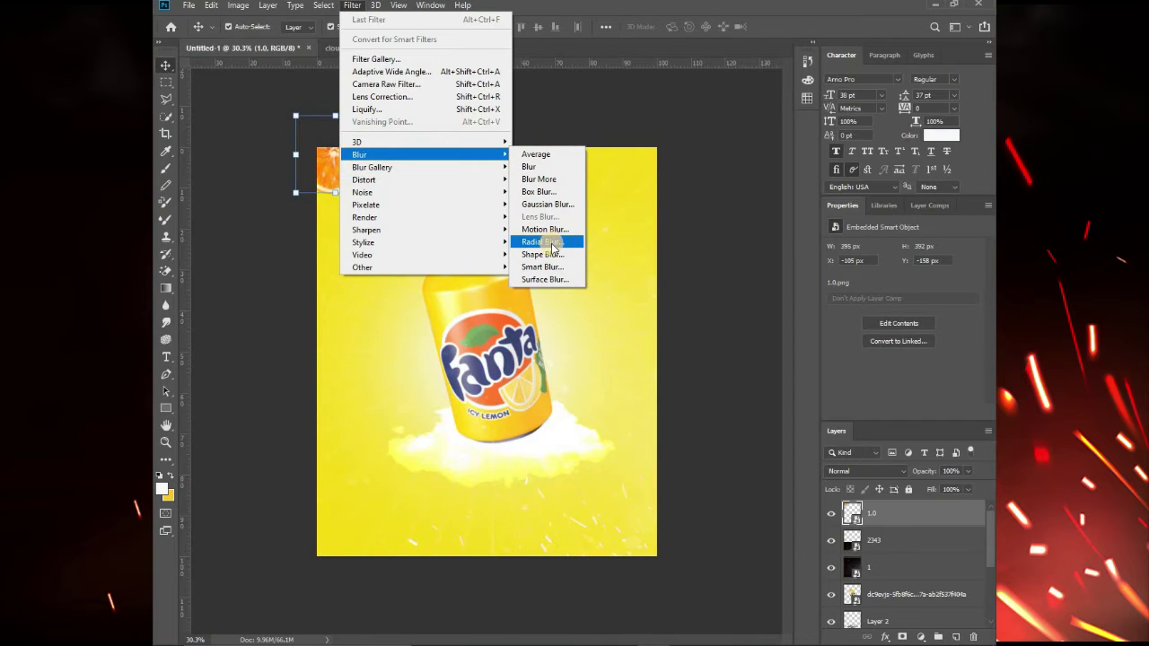
pyautogui.click(548, 229)
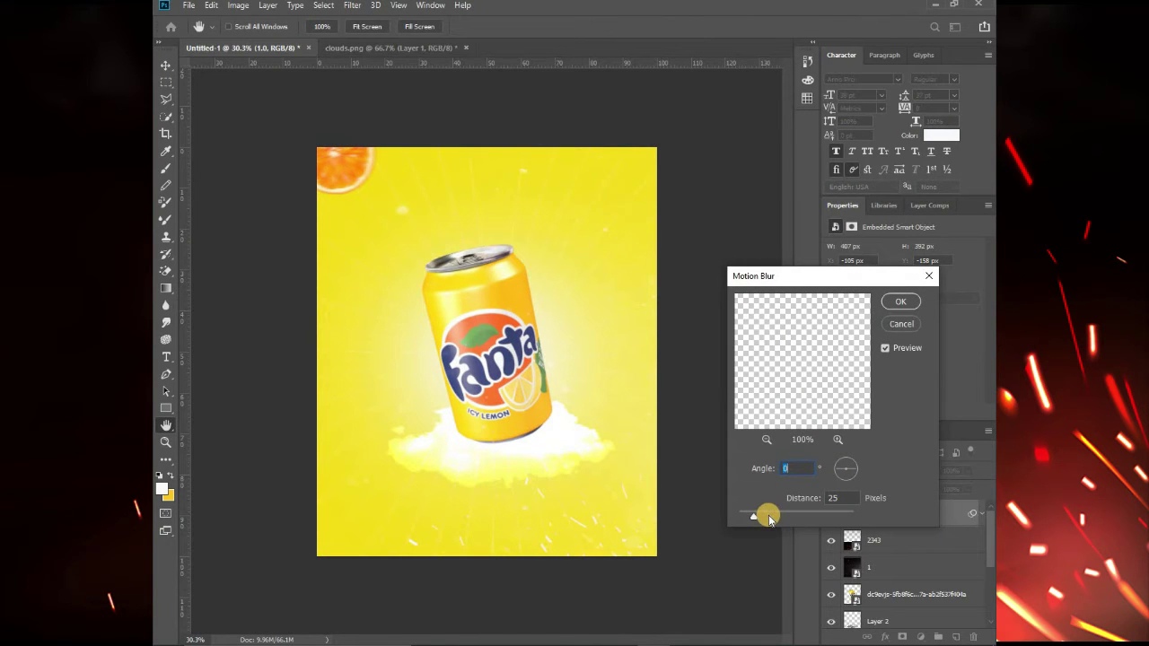
pyautogui.click(900, 301)
pyautogui.click(458, 98)
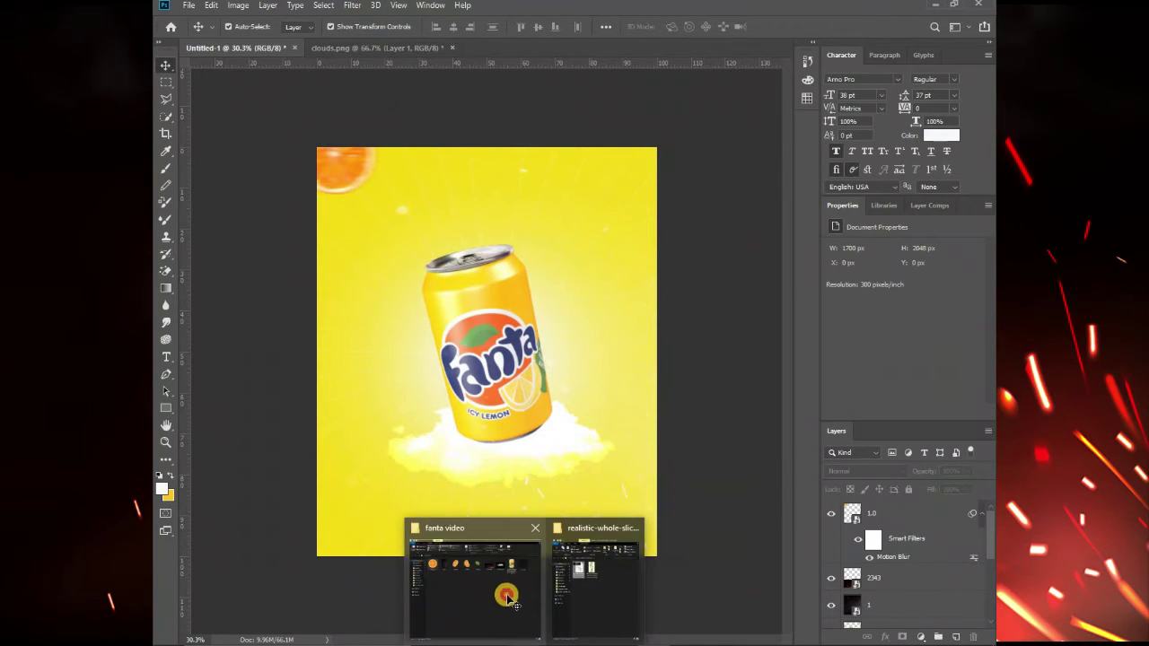
# - Place 3.0.png as a small tangerine segment to the left of the can
pyautogui.click(508, 595)
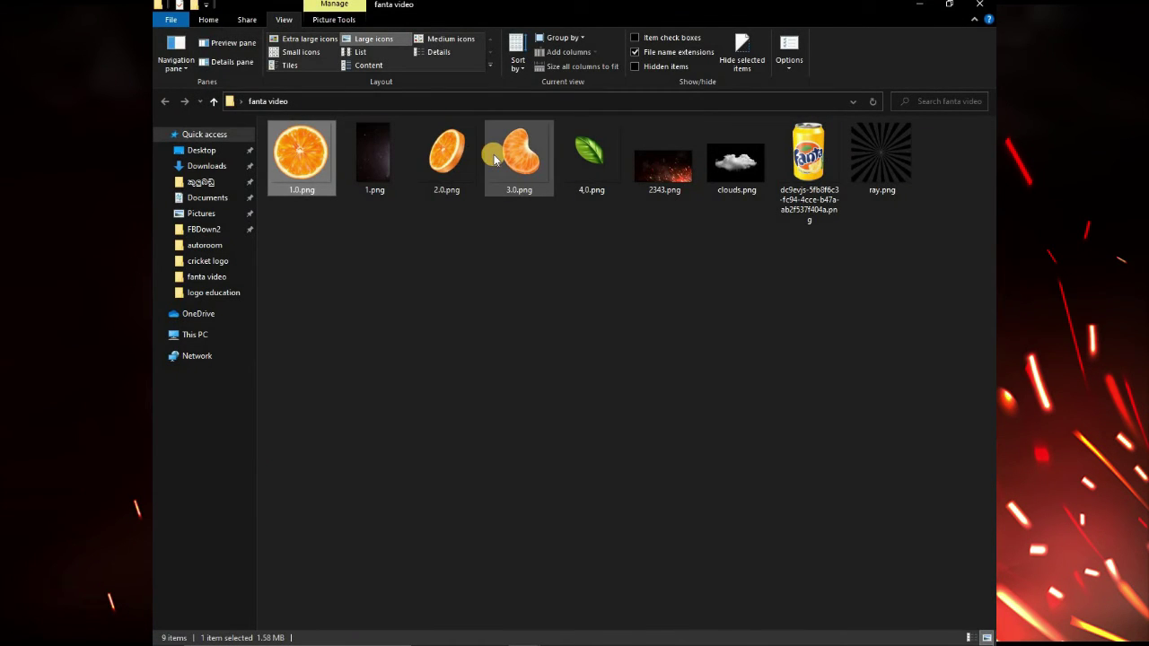
pyautogui.moveTo(501, 157)
pyautogui.mouseDown()
pyautogui.moveTo(655, 629)
pyautogui.moveTo(392, 365)
pyautogui.mouseUp()
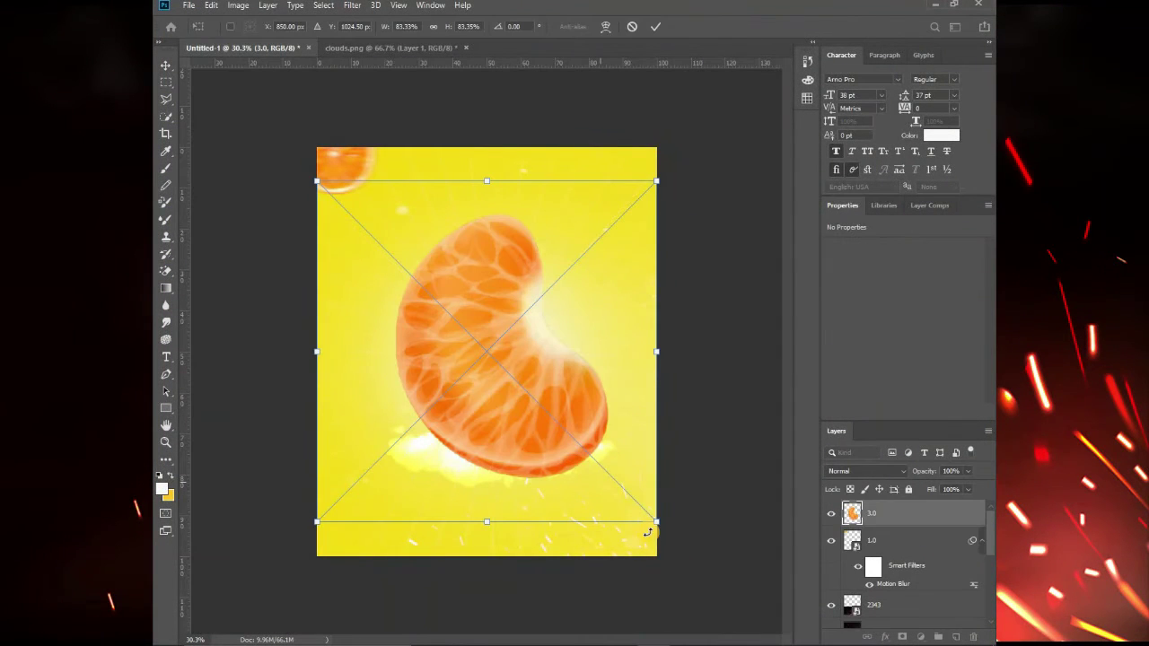
pyautogui.moveTo(657, 521); pyautogui.dragTo(427, 291)
pyautogui.moveTo(369, 256); pyautogui.dragTo(370, 308)
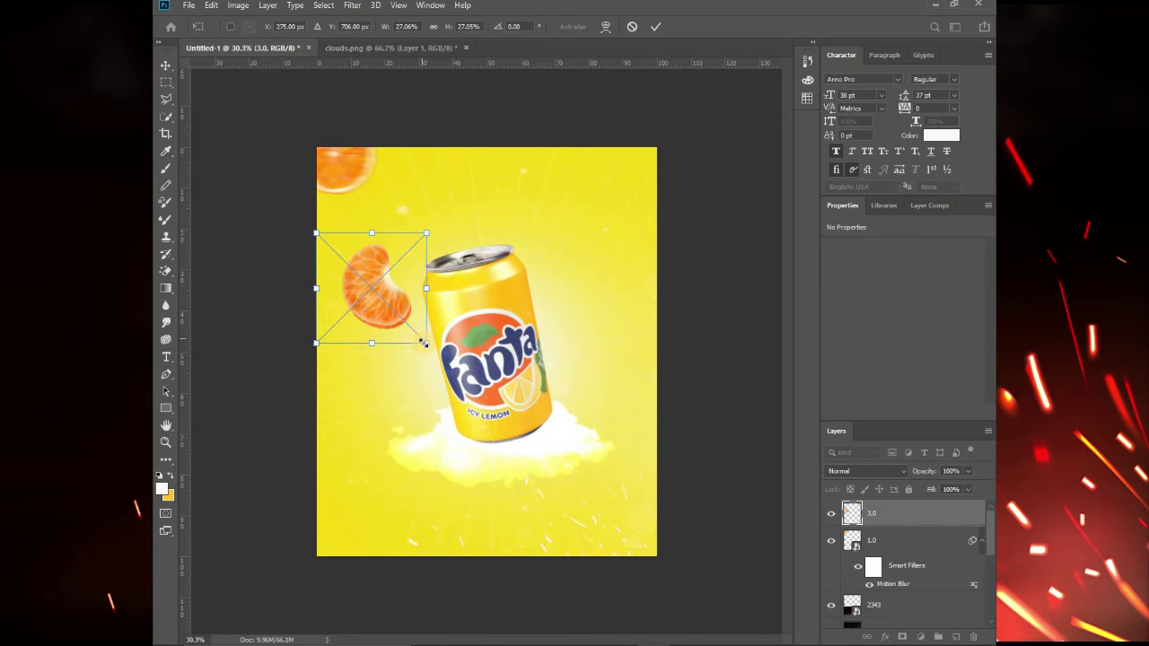
pyautogui.moveTo(396, 299)
pyautogui.mouseDown()
pyautogui.moveTo(348, 267)
pyautogui.moveTo(355, 278)
pyautogui.mouseUp()
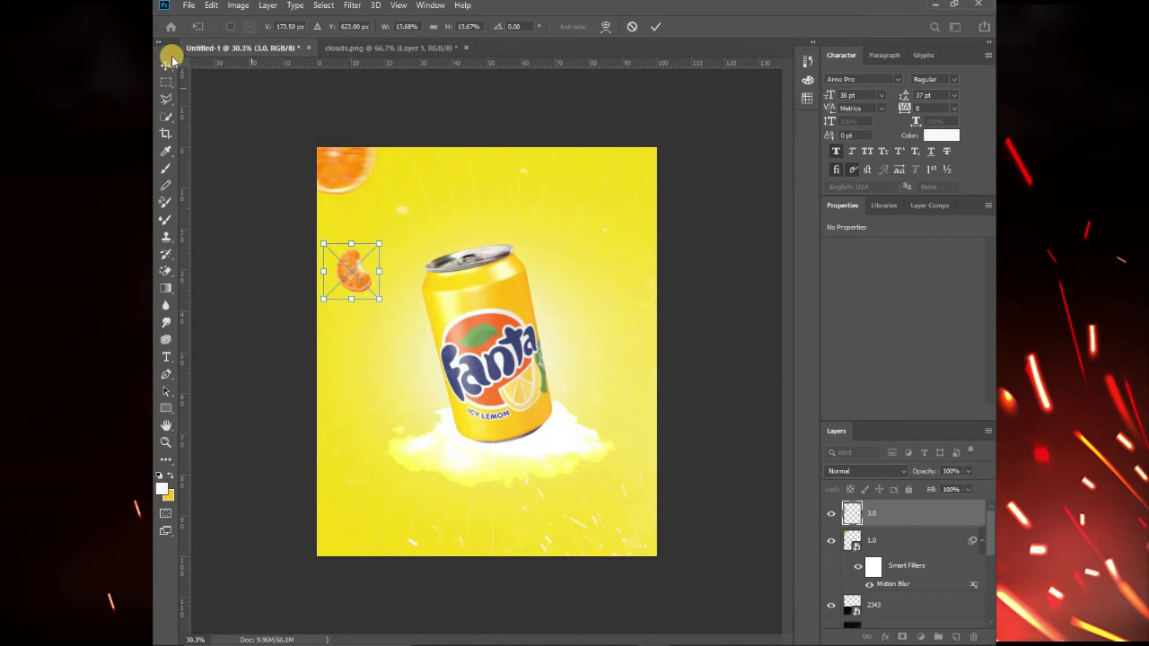
pyautogui.click(167, 63)
pyautogui.click(375, 284)
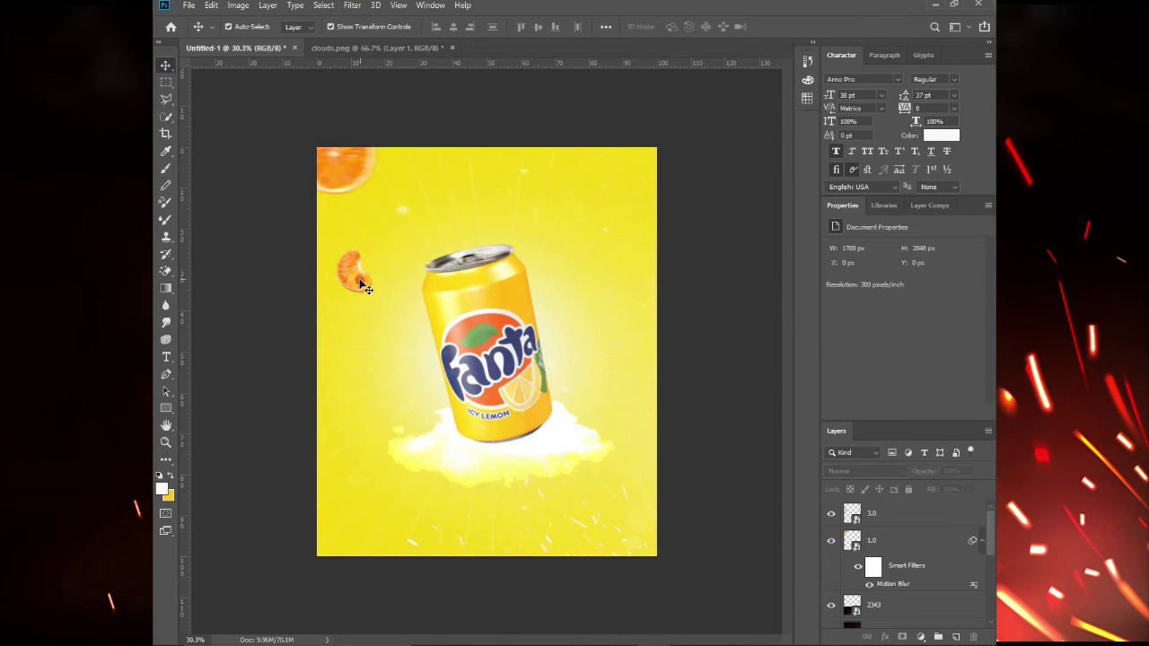
# - Soften the tangerine segment layer with a 43-pixel Motion Blur
pyautogui.click(366, 287)
pyautogui.click(350, 6)
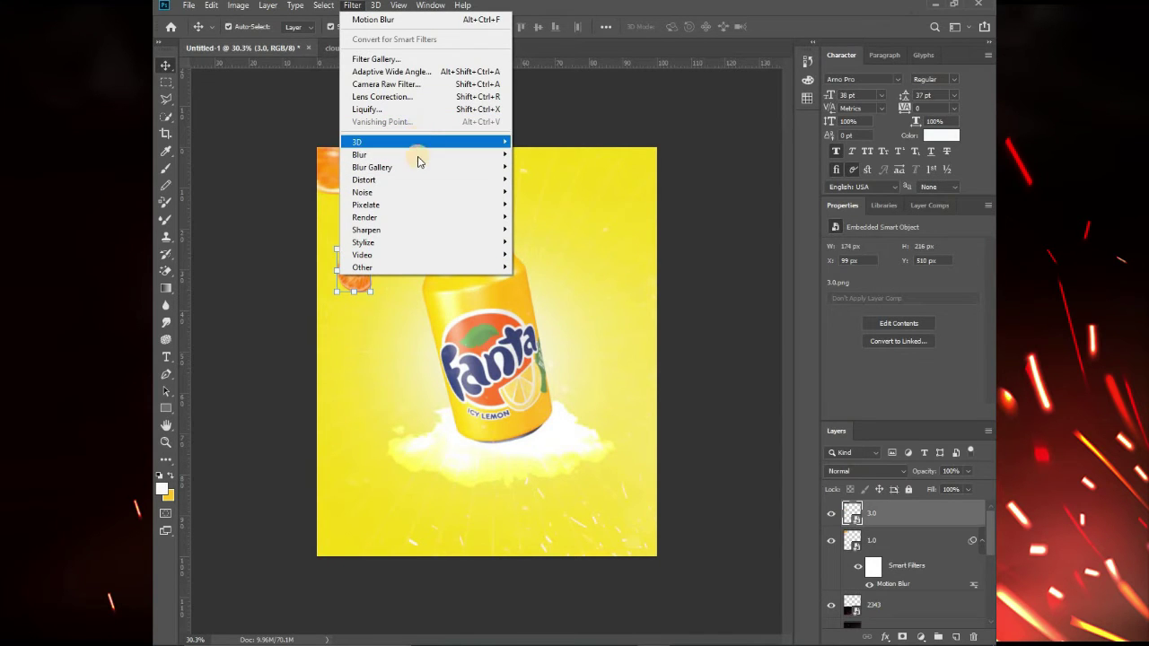
pyautogui.moveTo(404, 155)
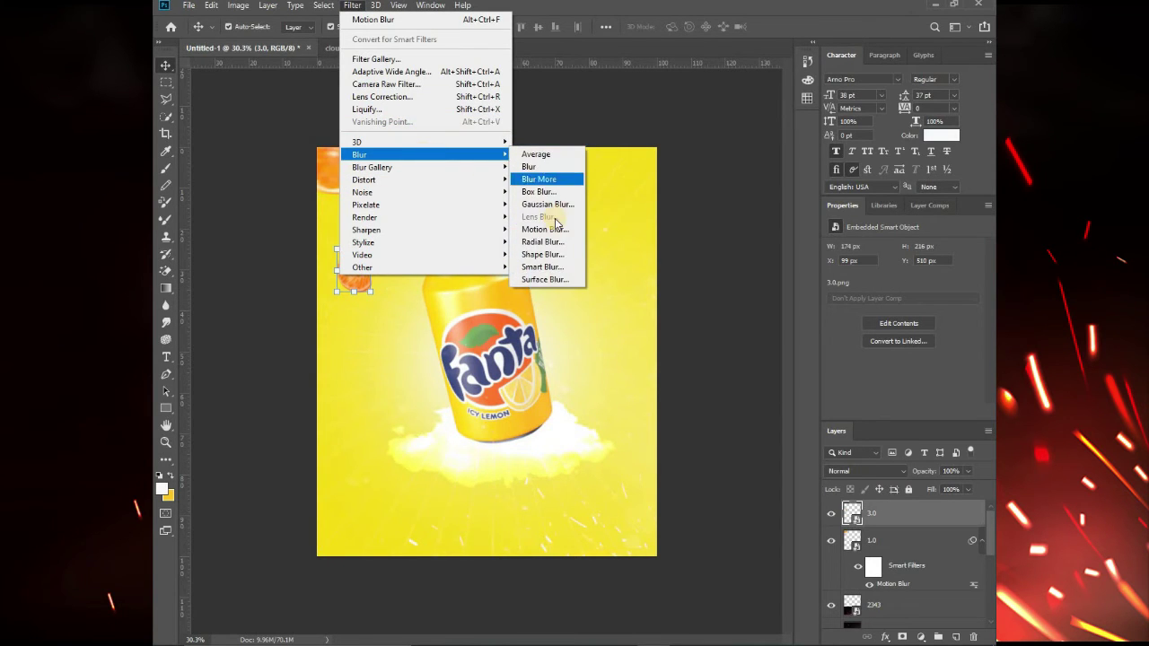
pyautogui.click(561, 231)
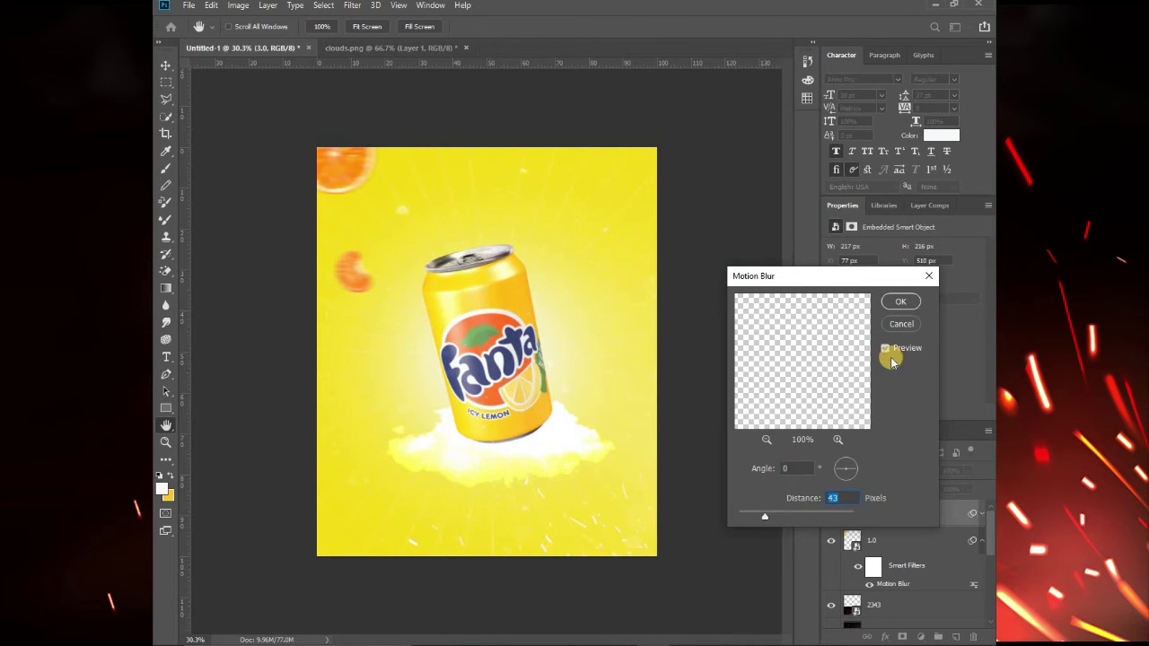
pyautogui.click(896, 302)
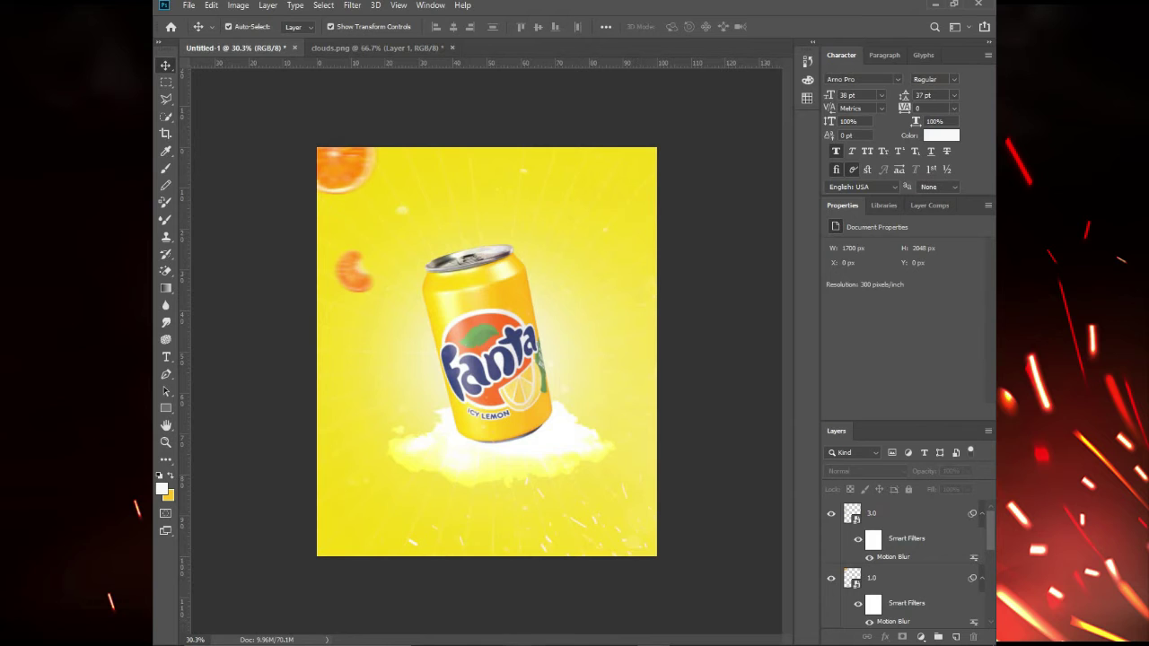
# - Place the leaf image, shrink it, and set it at the poster's left edge
pyautogui.click(487, 560)
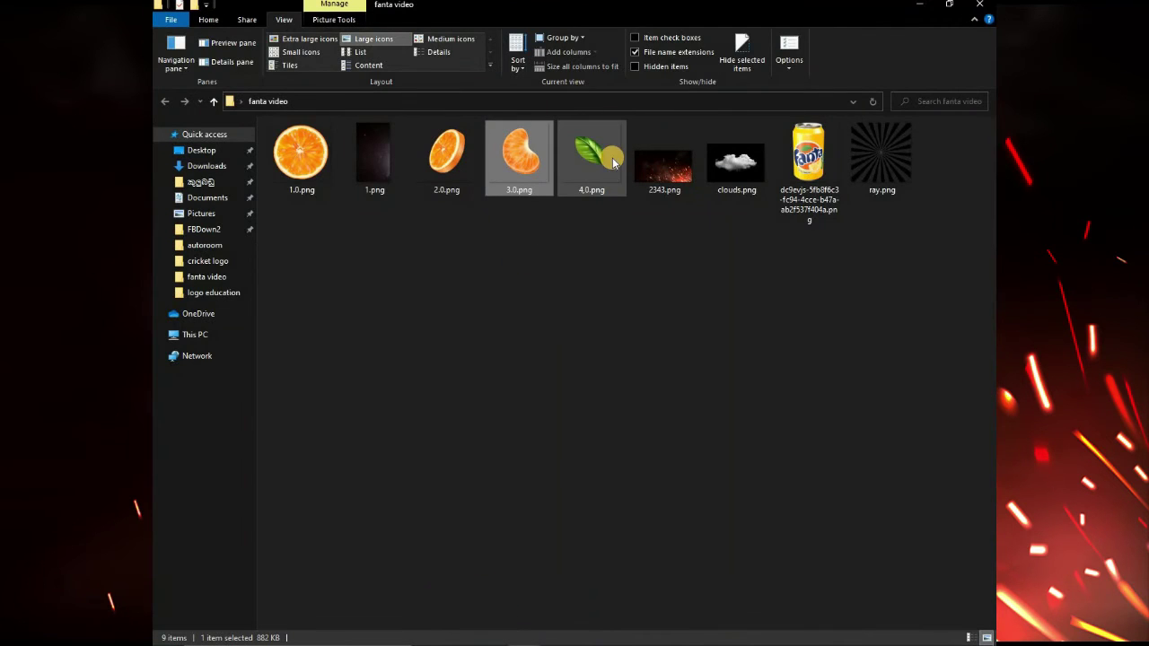
pyautogui.moveTo(613, 162)
pyautogui.mouseDown()
pyautogui.moveTo(541, 636)
pyautogui.moveTo(639, 621)
pyautogui.moveTo(435, 453)
pyautogui.mouseUp()
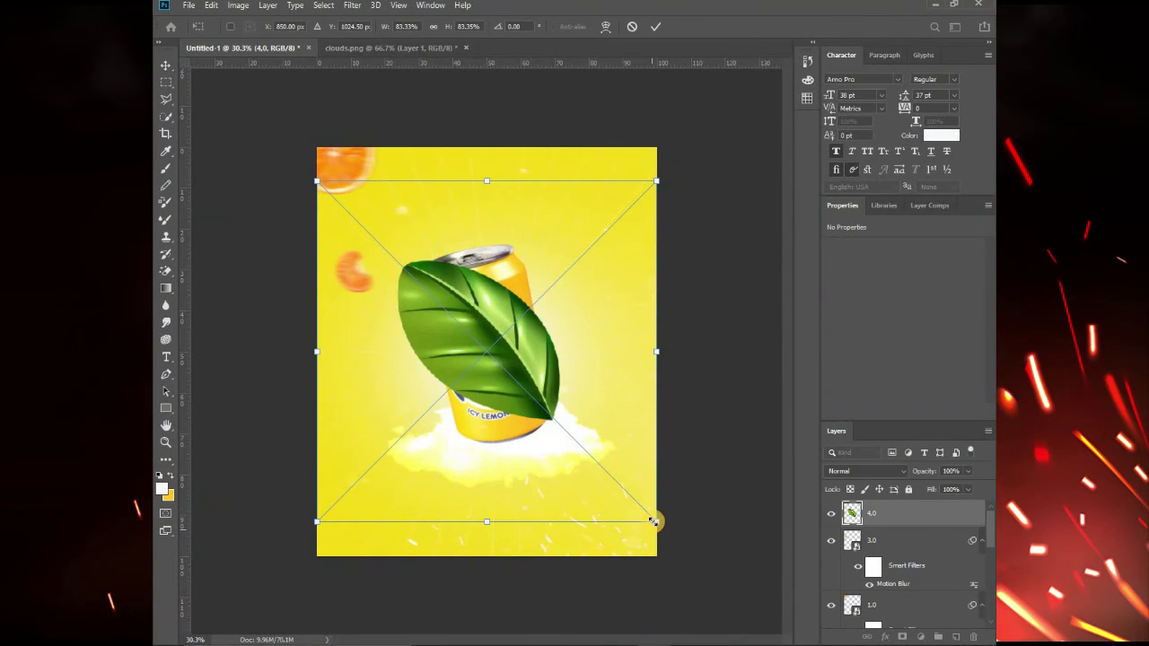
pyautogui.moveTo(656, 521); pyautogui.dragTo(422, 302)
pyautogui.moveTo(345, 322)
pyautogui.mouseDown()
pyautogui.moveTo(331, 385)
pyautogui.moveTo(329, 359)
pyautogui.mouseUp()
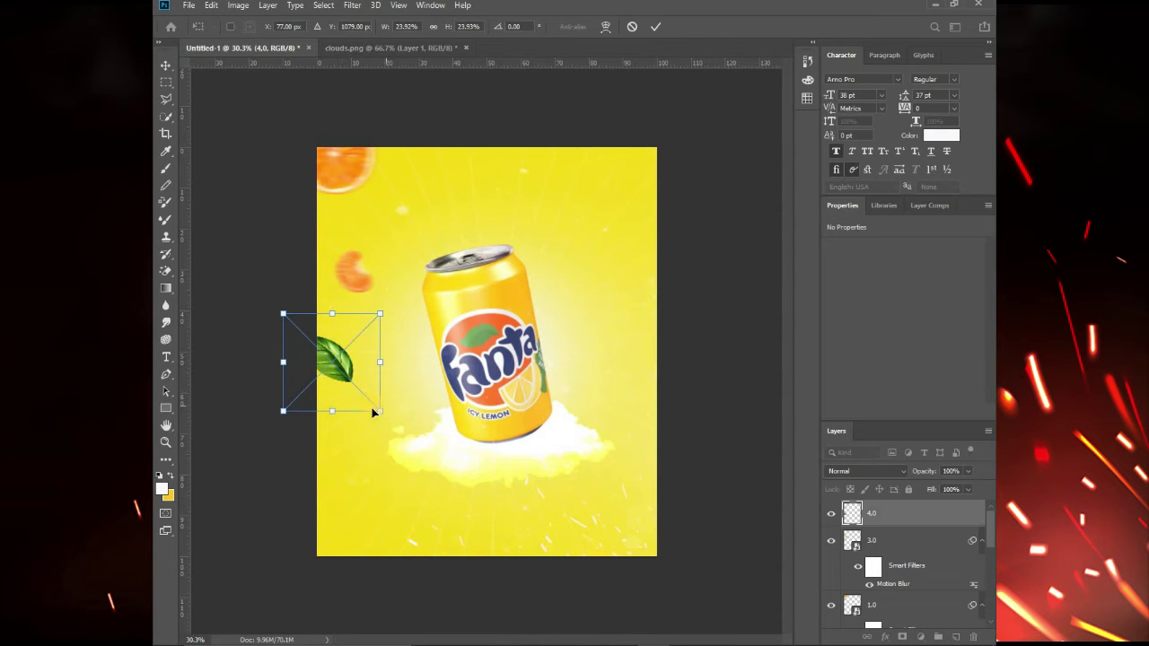
pyautogui.moveTo(378, 411); pyautogui.dragTo(337, 385)
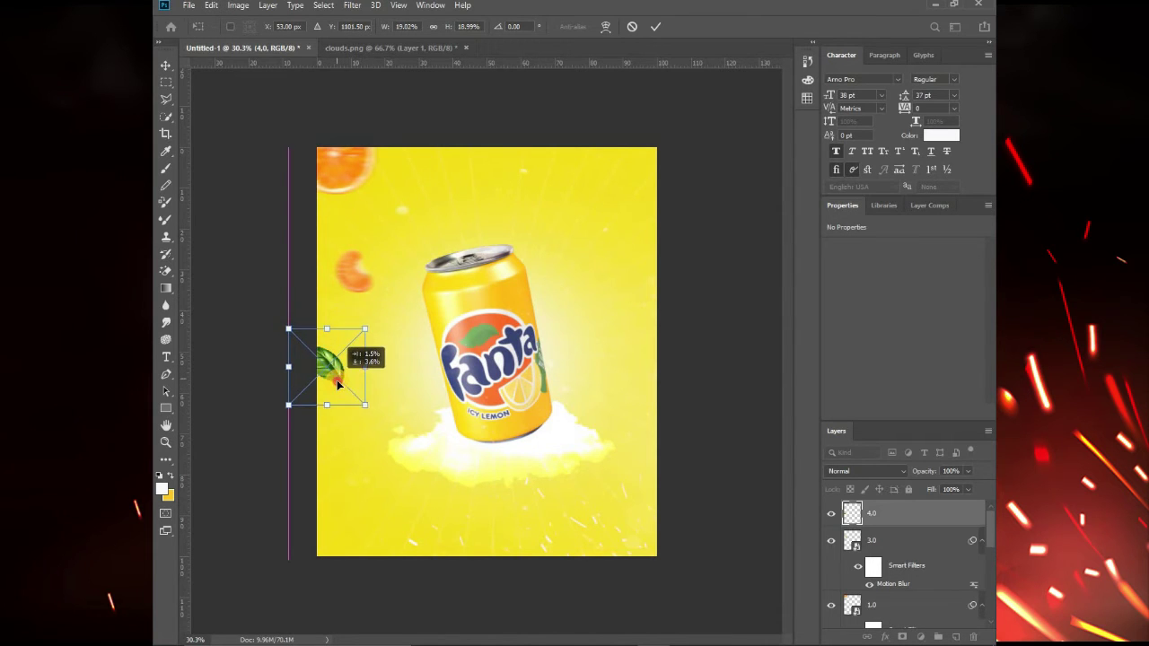
pyautogui.press('Return')
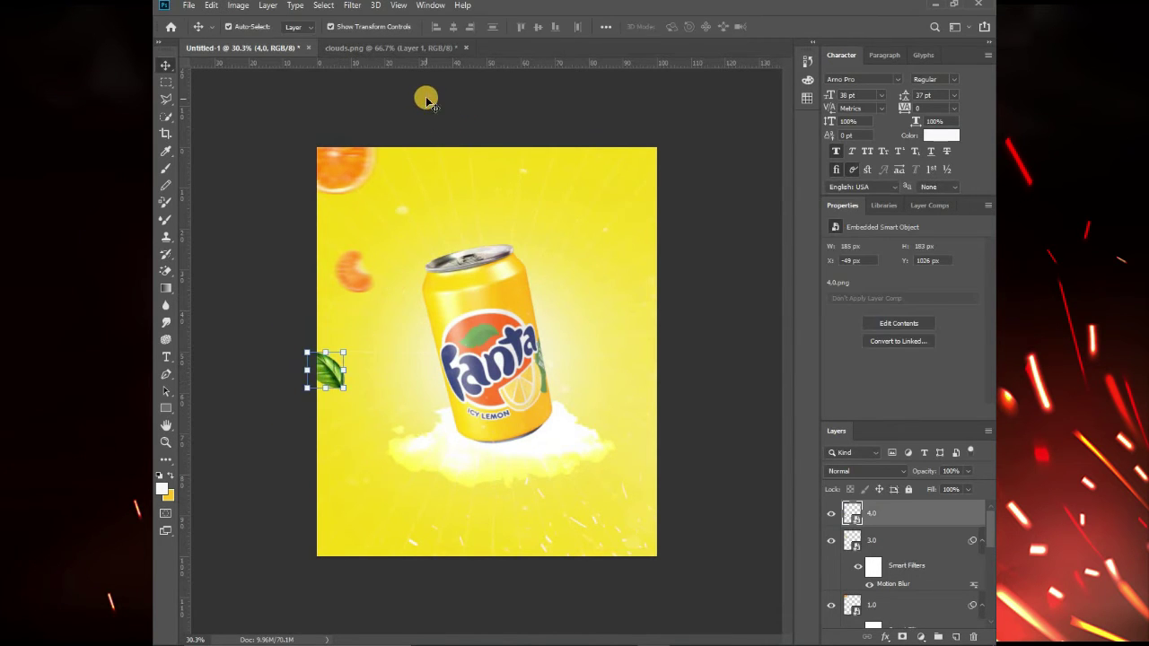
# - Blur the leaf layer with a 29-pixel Motion Blur
pyautogui.click(351, 6)
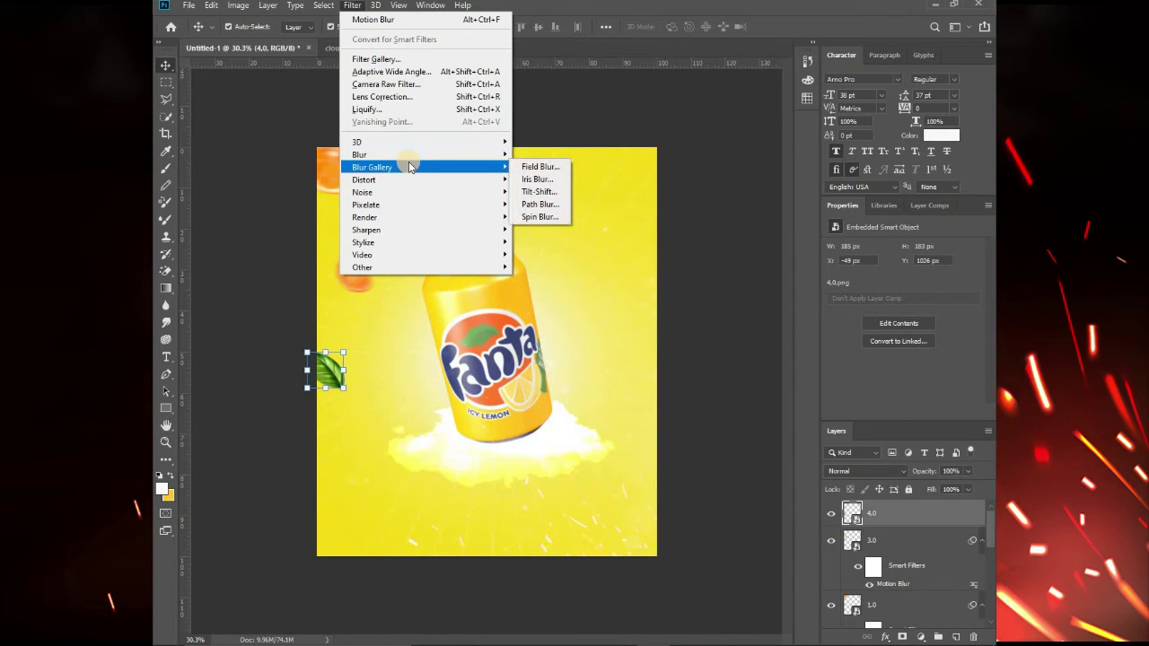
pyautogui.moveTo(377, 155)
pyautogui.click(544, 229)
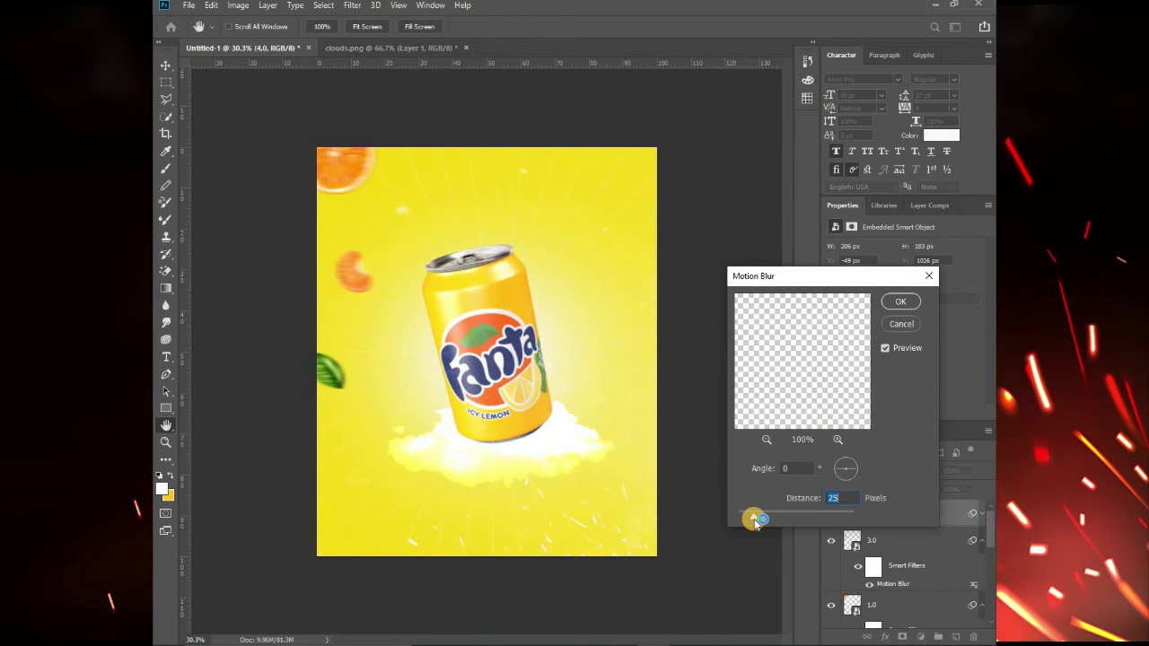
pyautogui.click(897, 301)
pyautogui.click(713, 357)
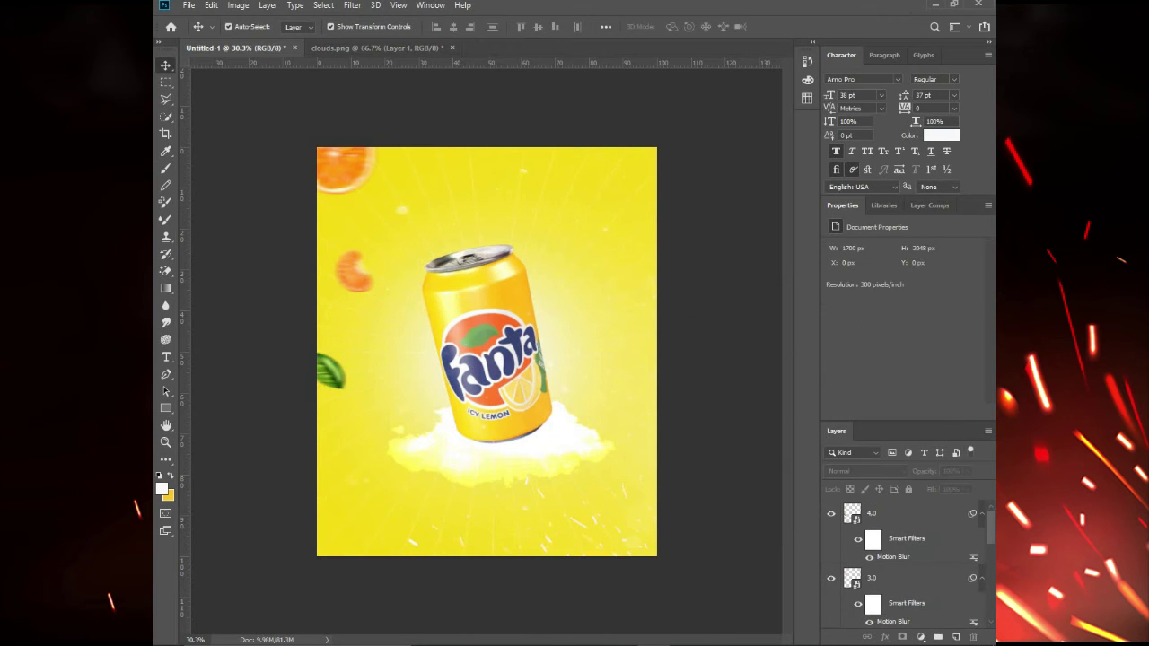
# - Place 1.0.png as a small orange slice left of the can, above the cloud
pyautogui.click(479, 552)
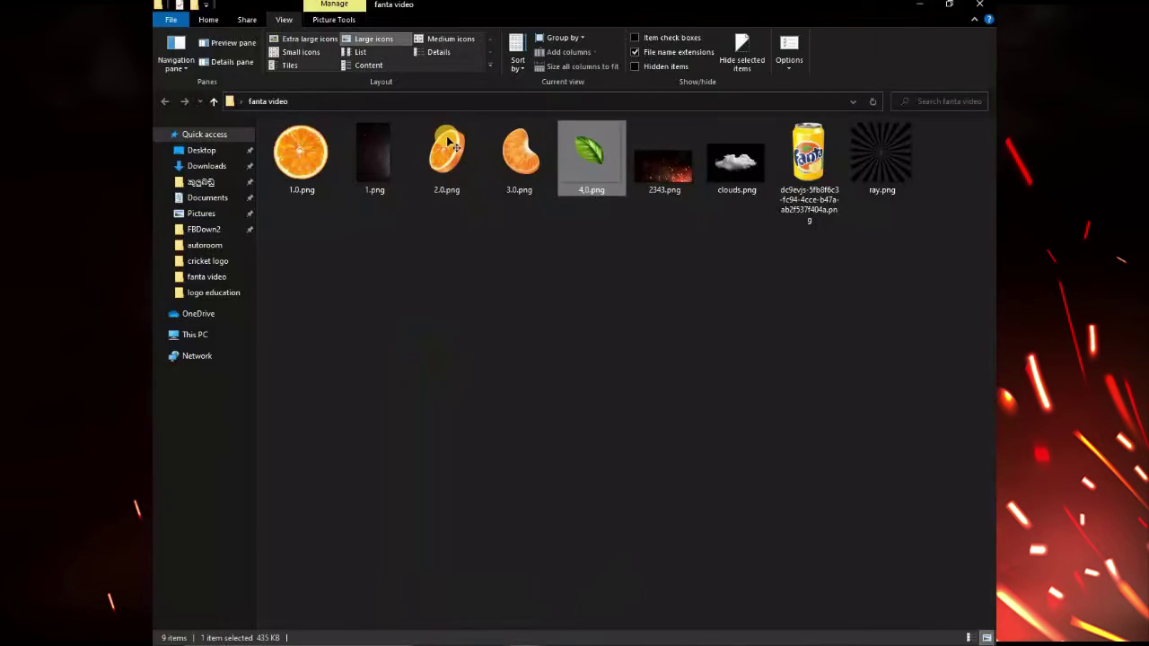
pyautogui.click(305, 157)
pyautogui.moveTo(589, 528); pyautogui.dragTo(447, 424)
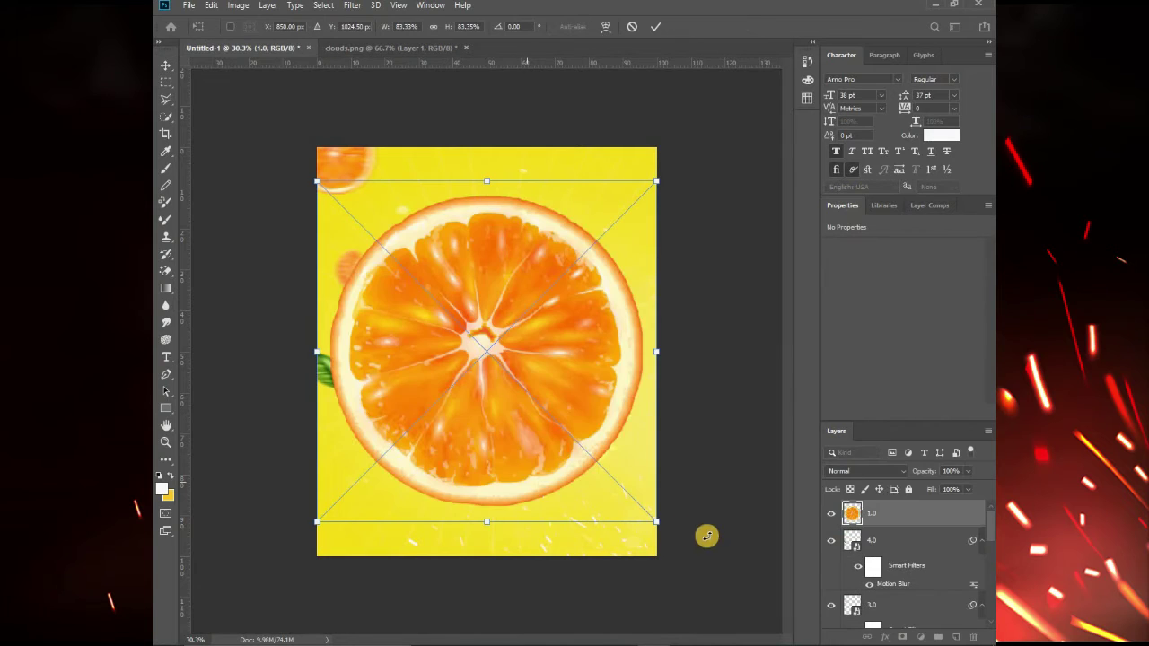
pyautogui.moveTo(595, 449)
pyautogui.mouseDown()
pyautogui.moveTo(363, 228)
pyautogui.moveTo(392, 389)
pyautogui.moveTo(407, 395)
pyautogui.moveTo(385, 413)
pyautogui.mouseUp()
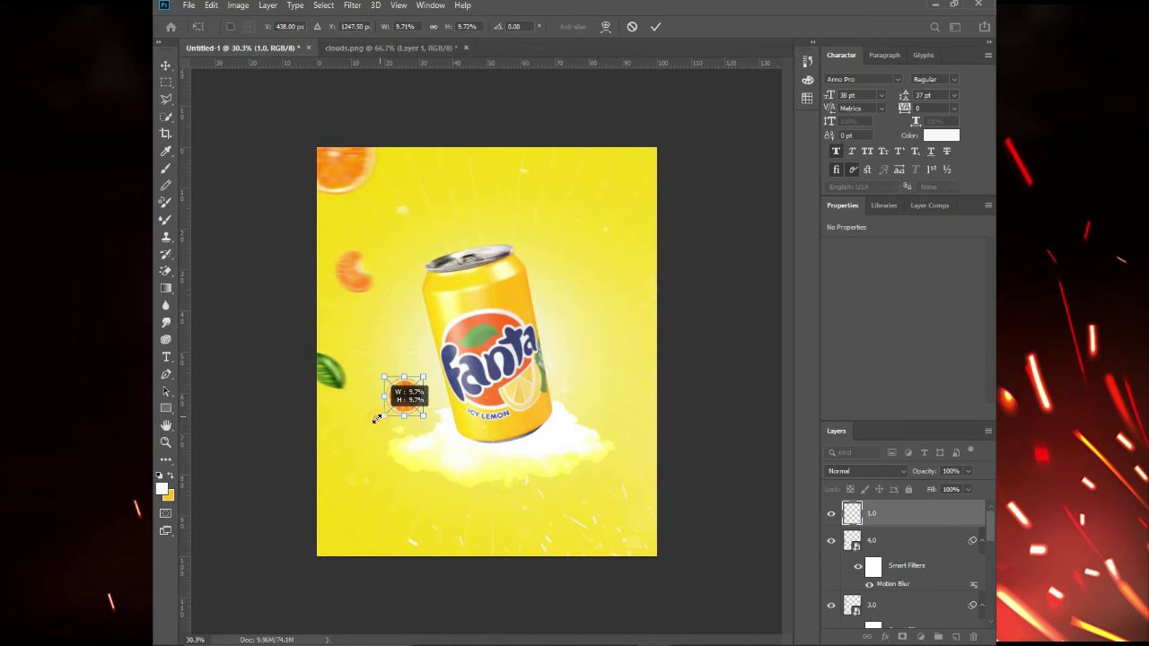
pyautogui.click(378, 88)
# - Soften the orange slice with a 2.4-pixel Gaussian Blur
pyautogui.click(349, 5)
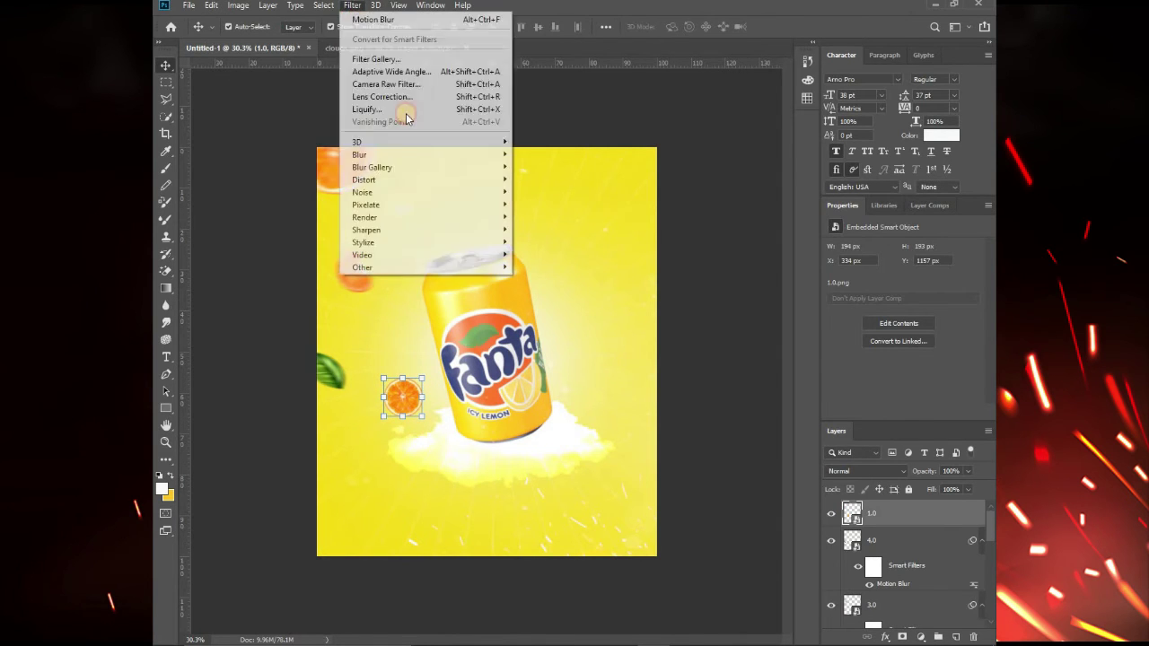
pyautogui.moveTo(377, 154)
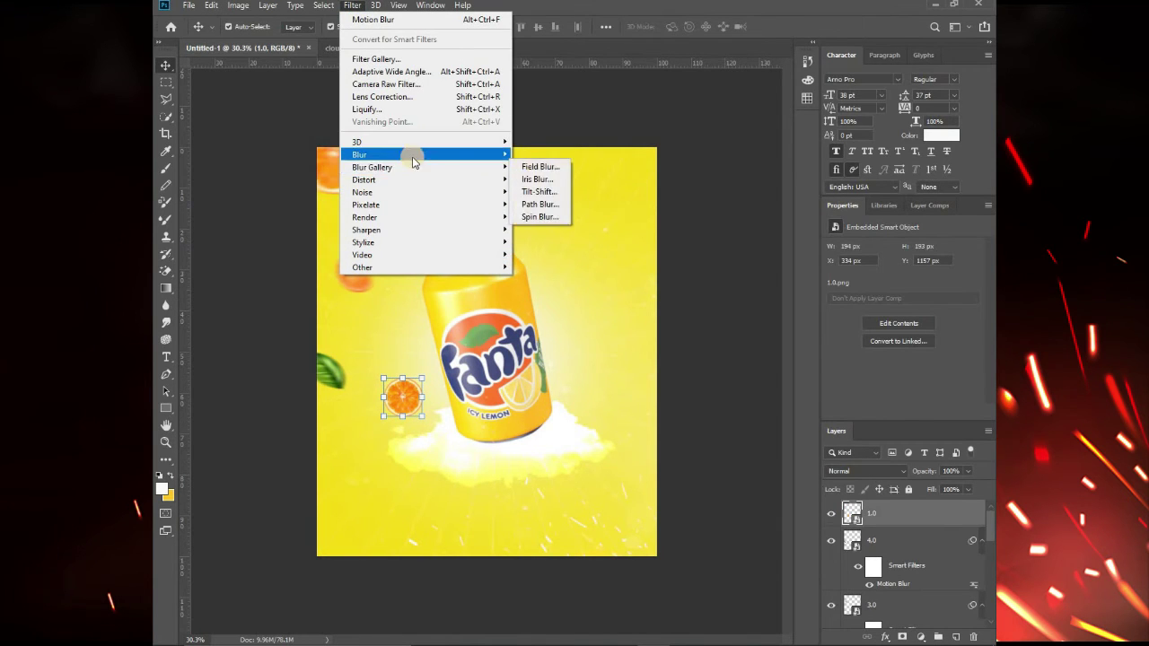
pyautogui.click(557, 204)
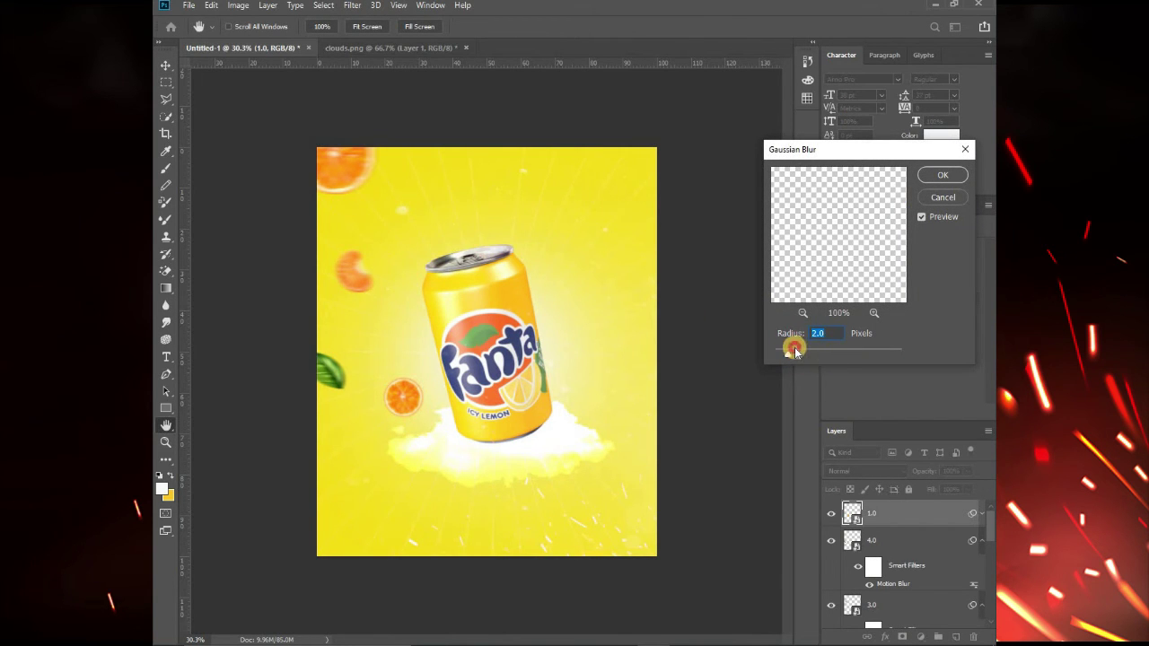
pyautogui.moveTo(791, 355); pyautogui.dragTo(789, 355)
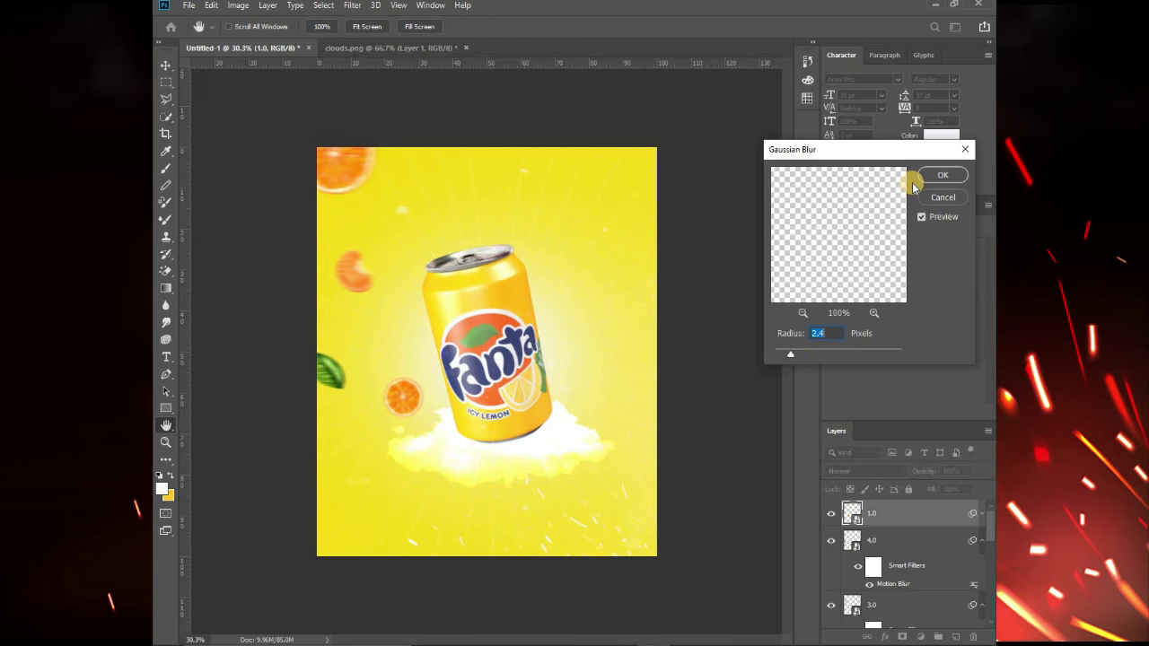
pyautogui.click(934, 177)
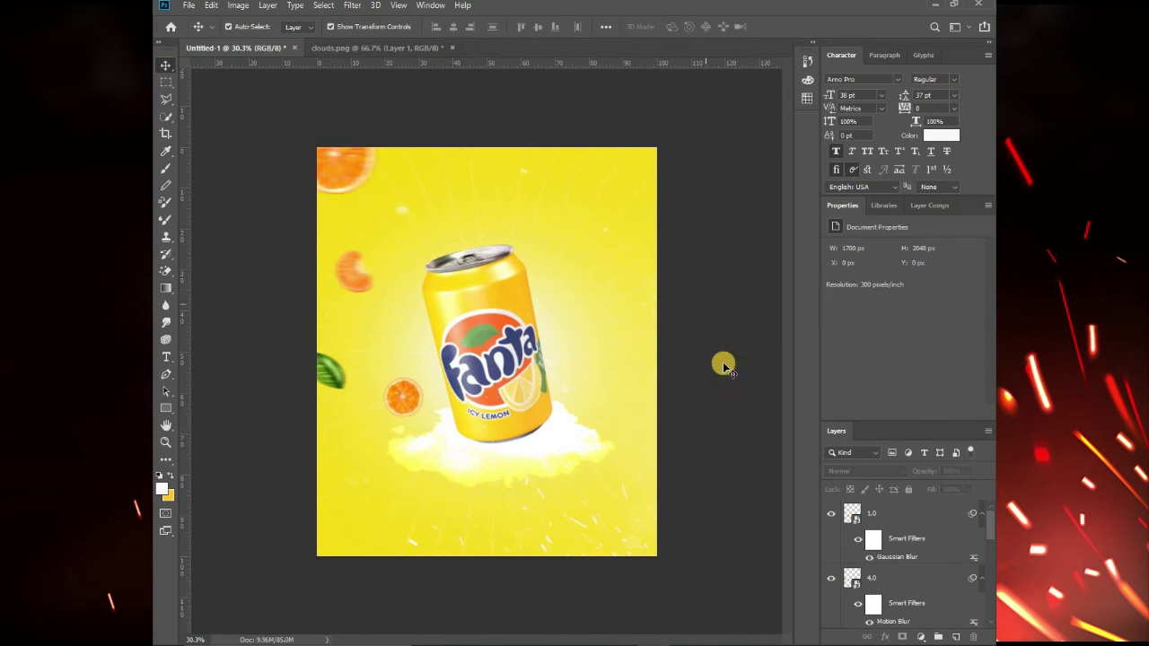
# - Duplicate the orange segment to the right of the can, rotated and shrunk
pyautogui.click(348, 265)
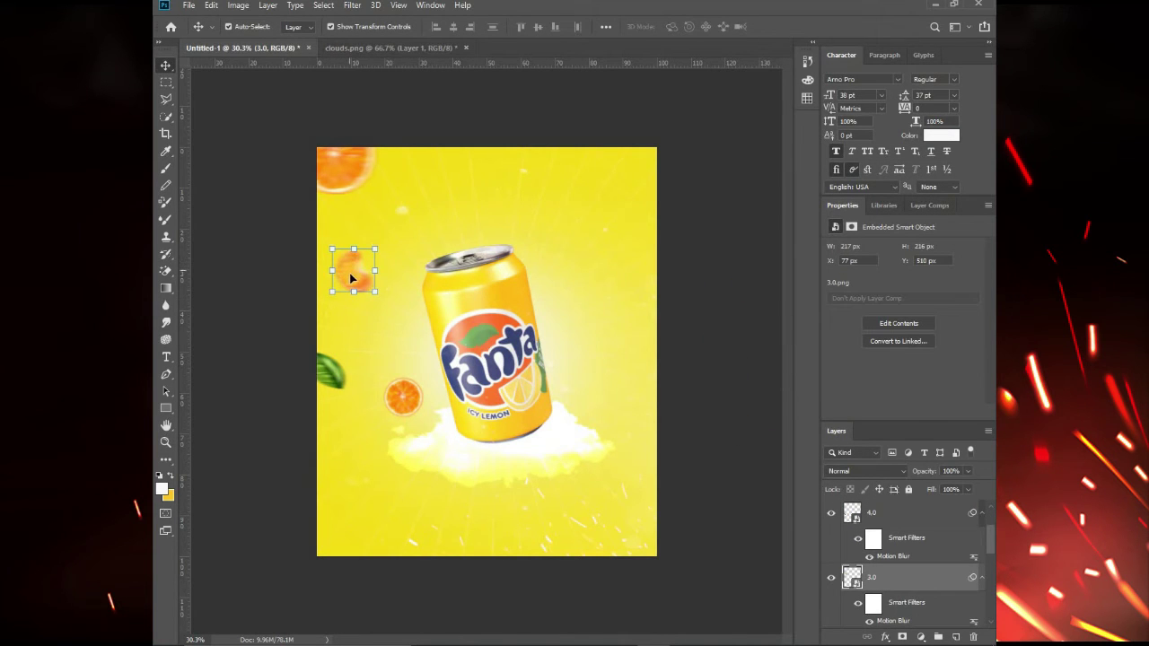
pyautogui.moveTo(356, 283); pyautogui.dragTo(631, 329)
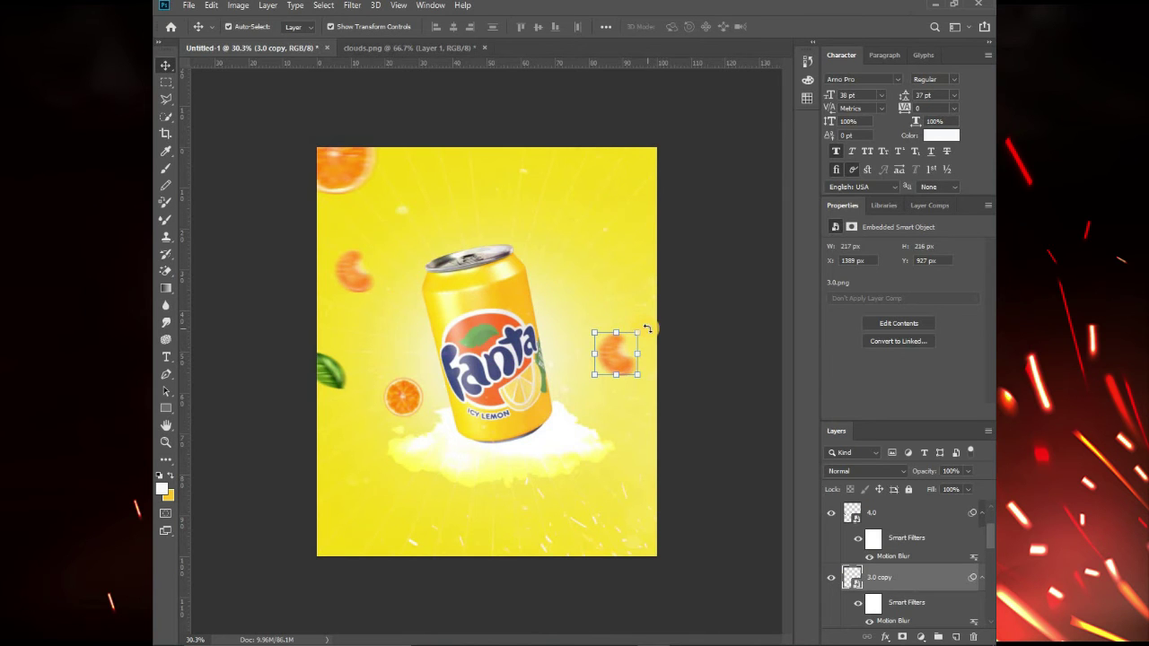
pyautogui.hotkey('ctrl', 't')
pyautogui.click(585, 255)
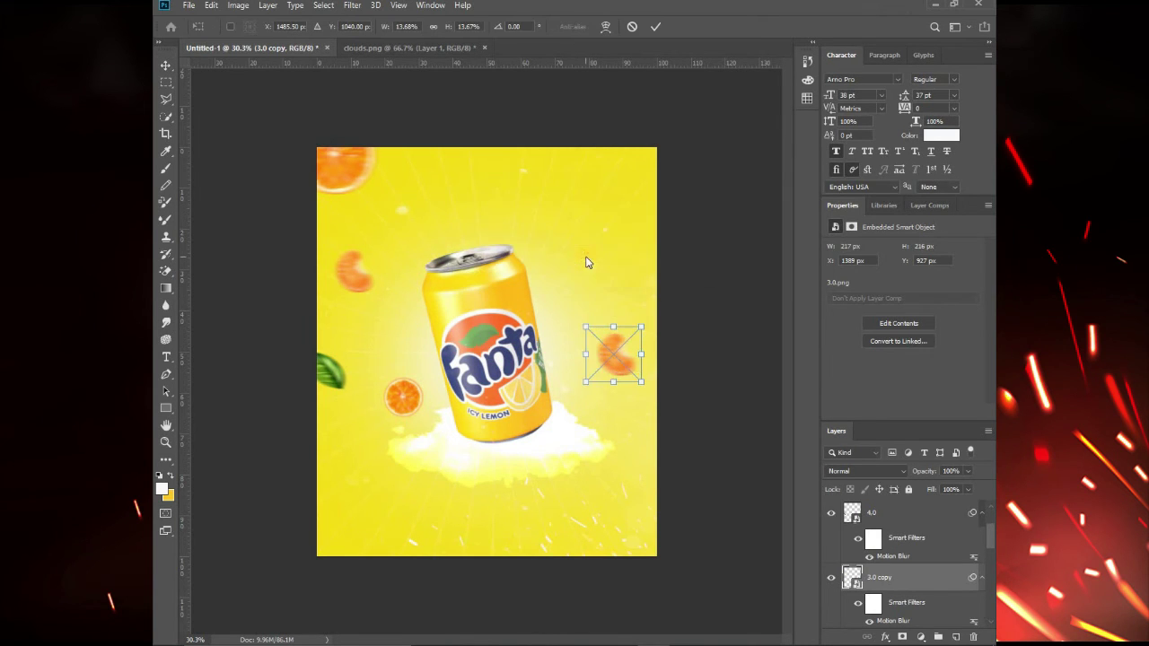
pyautogui.moveTo(639, 310); pyautogui.dragTo(556, 315)
pyautogui.moveTo(592, 391)
pyautogui.mouseDown()
pyautogui.moveTo(629, 355)
pyautogui.moveTo(620, 362)
pyautogui.mouseUp()
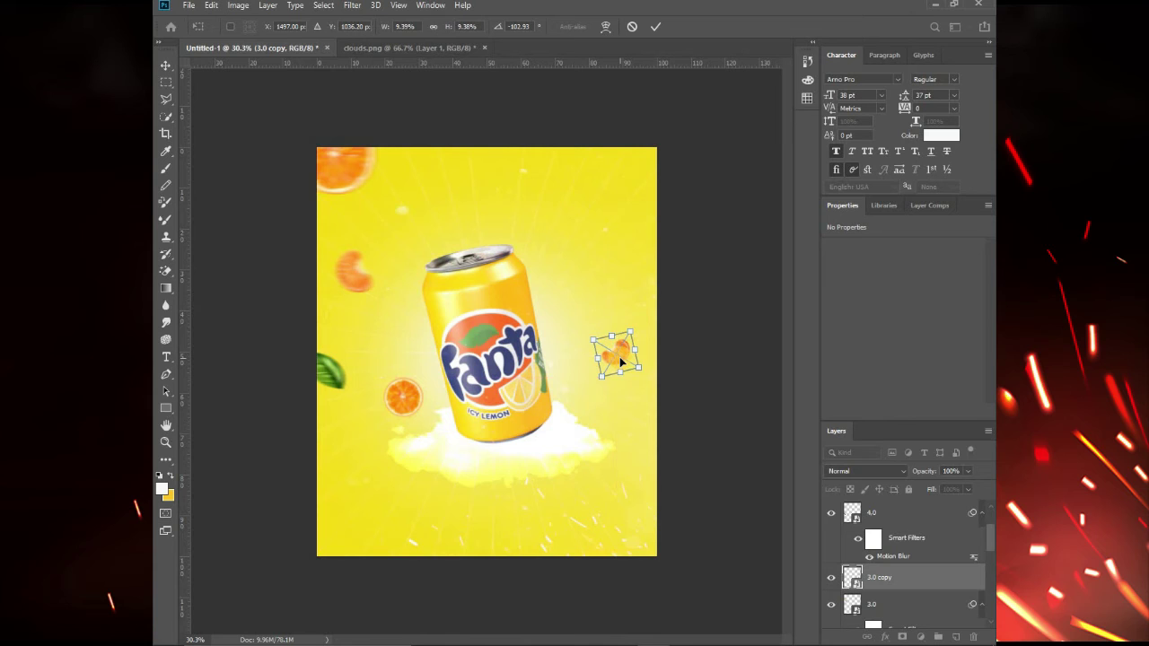
pyautogui.click(682, 320)
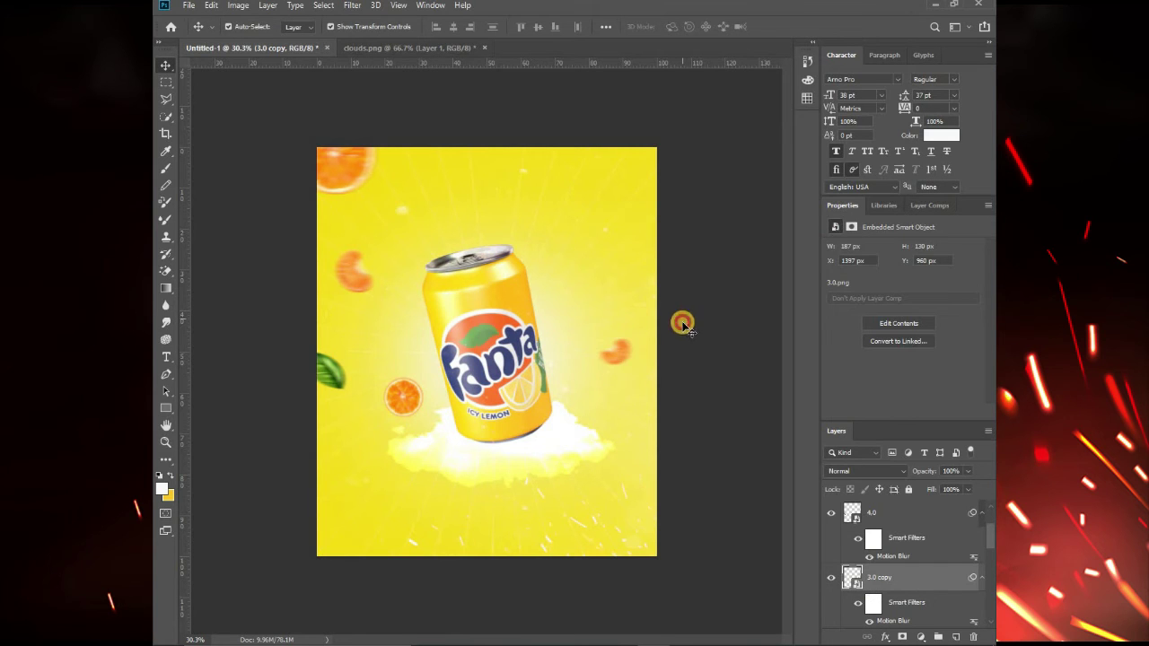
pyautogui.click(680, 349)
# - Duplicate the blurred leaf to the top right, rotated about 90° and shrunk
pyautogui.click(329, 369)
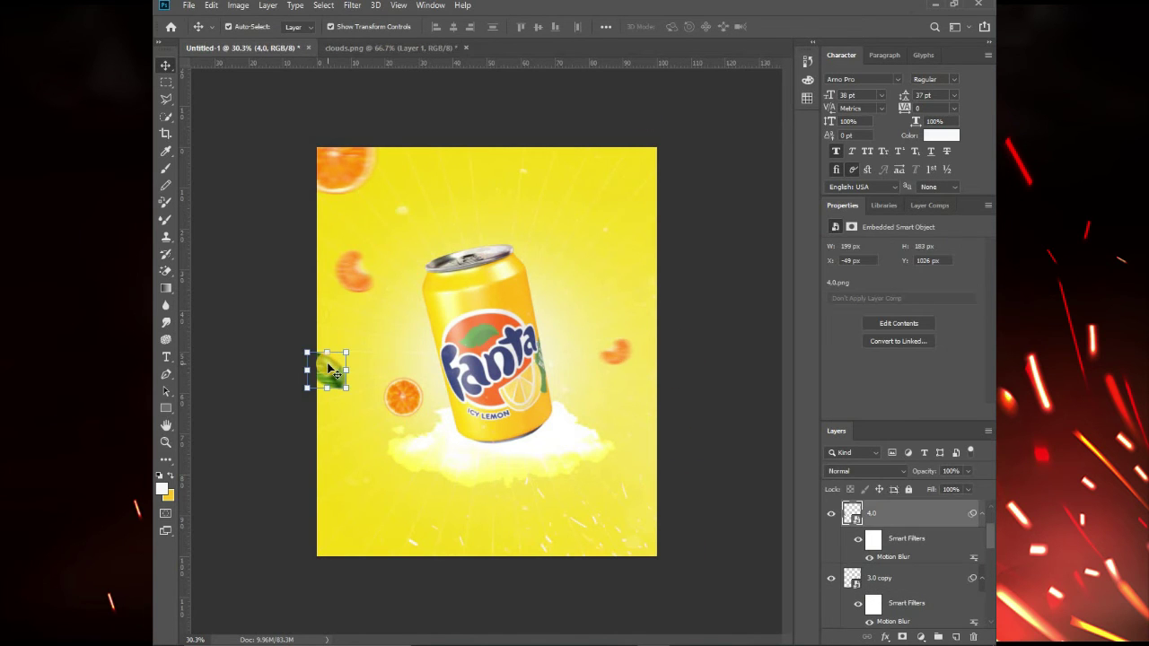
pyautogui.moveTo(330, 369); pyautogui.dragTo(618, 235)
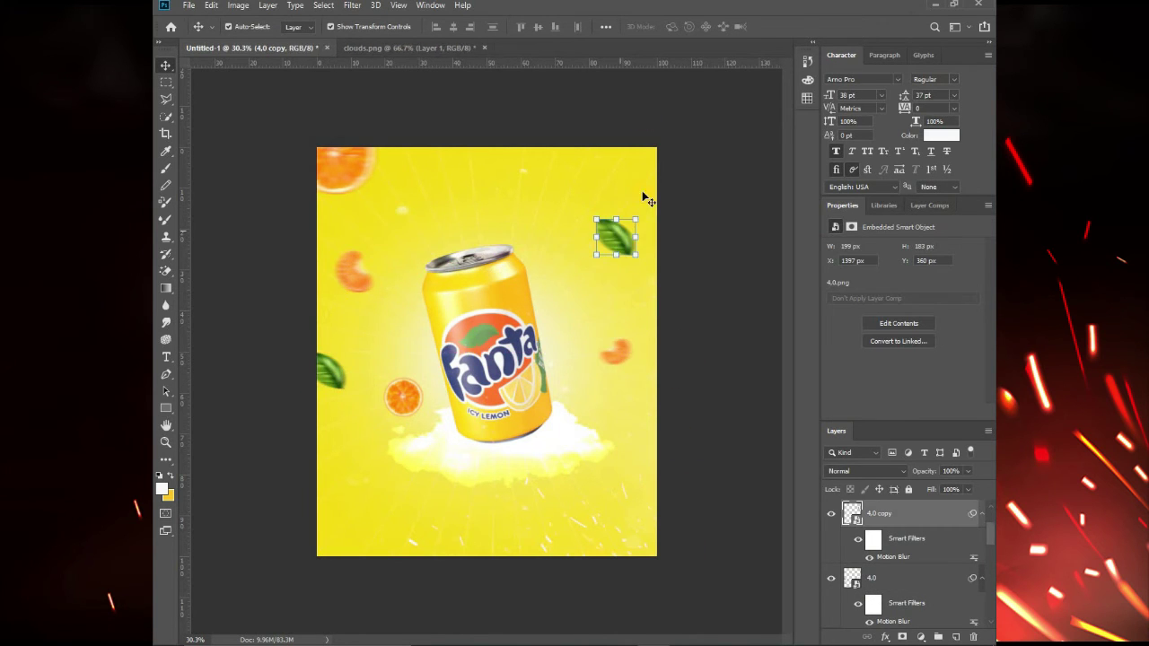
pyautogui.click(664, 231)
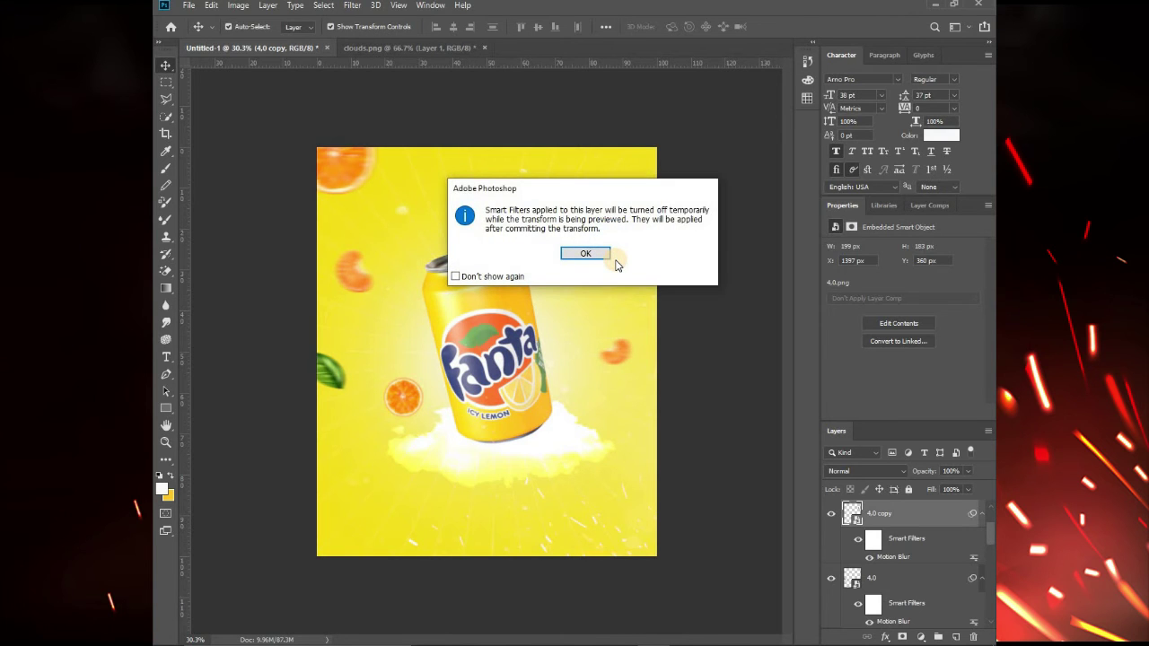
pyautogui.click(607, 256)
pyautogui.moveTo(665, 193); pyautogui.dragTo(656, 283)
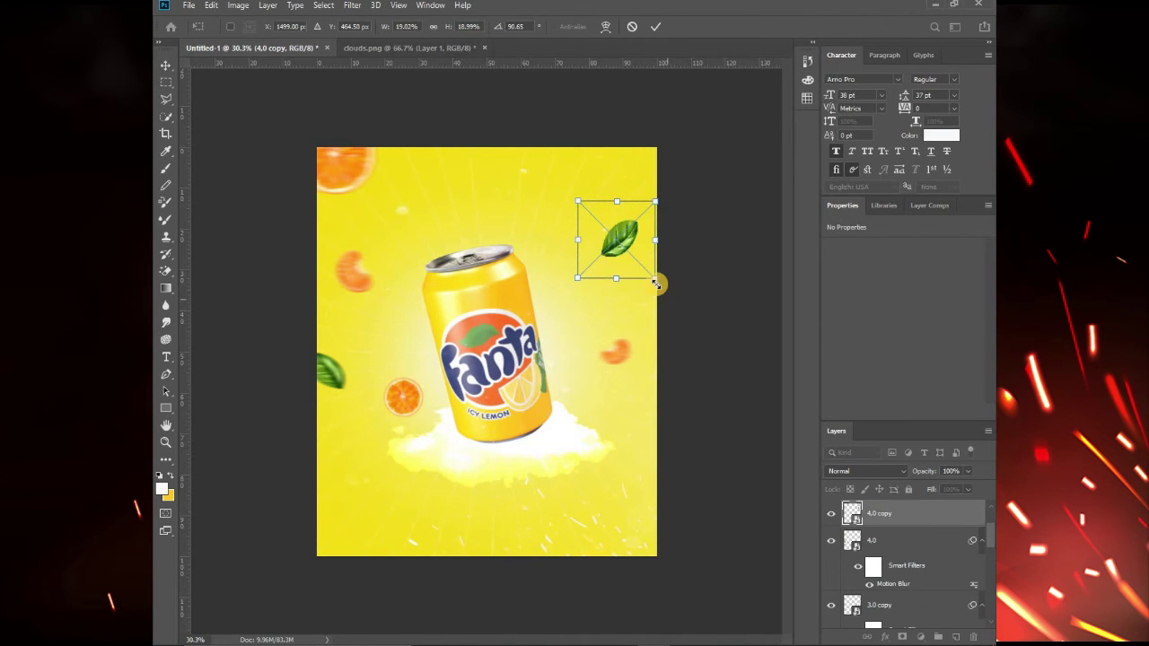
pyautogui.moveTo(656, 282); pyautogui.dragTo(614, 227)
pyautogui.press('Return')
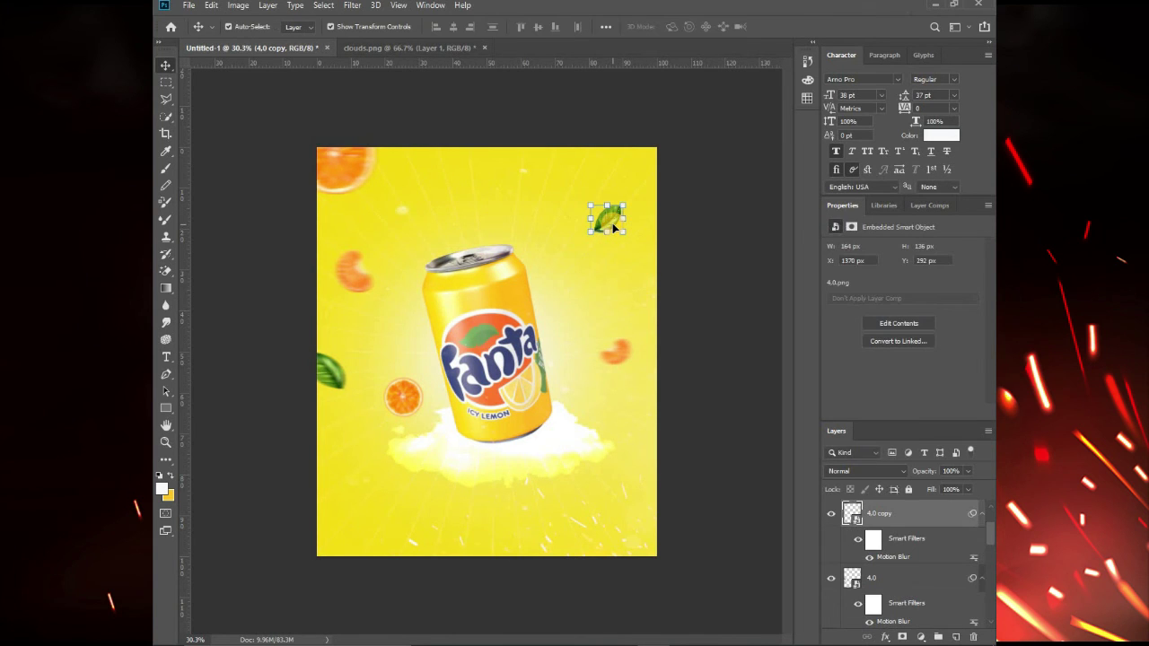
pyautogui.click(721, 626)
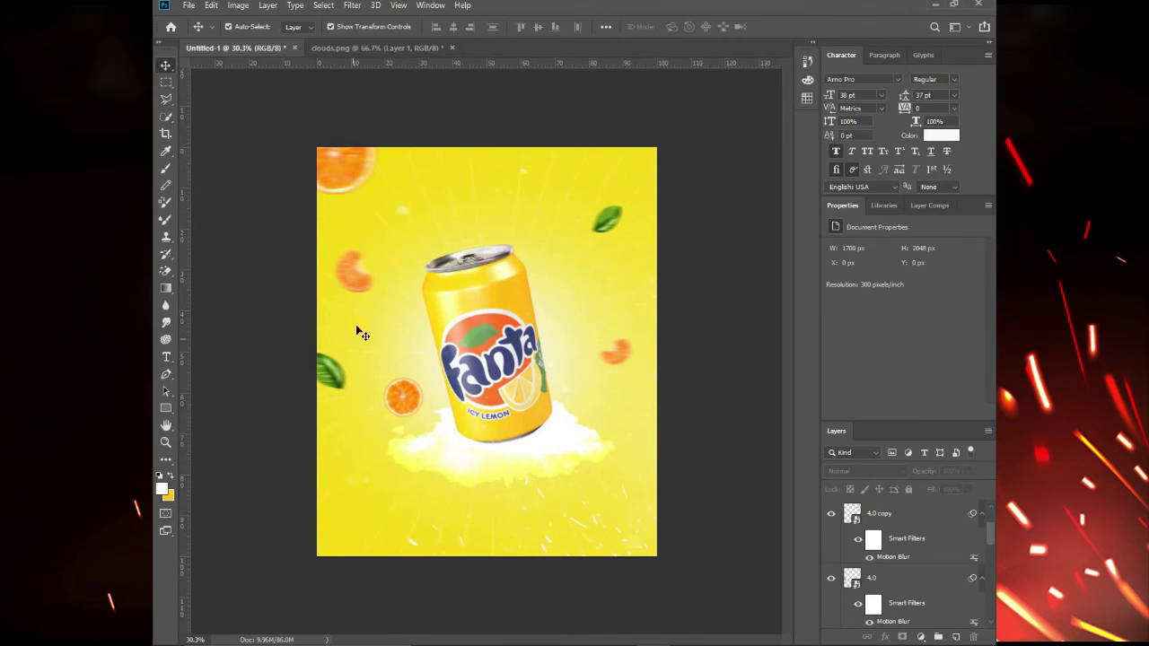
# - Add an enlarged orange segment copy near the right edge, rotated about -94°
pyautogui.click(348, 273)
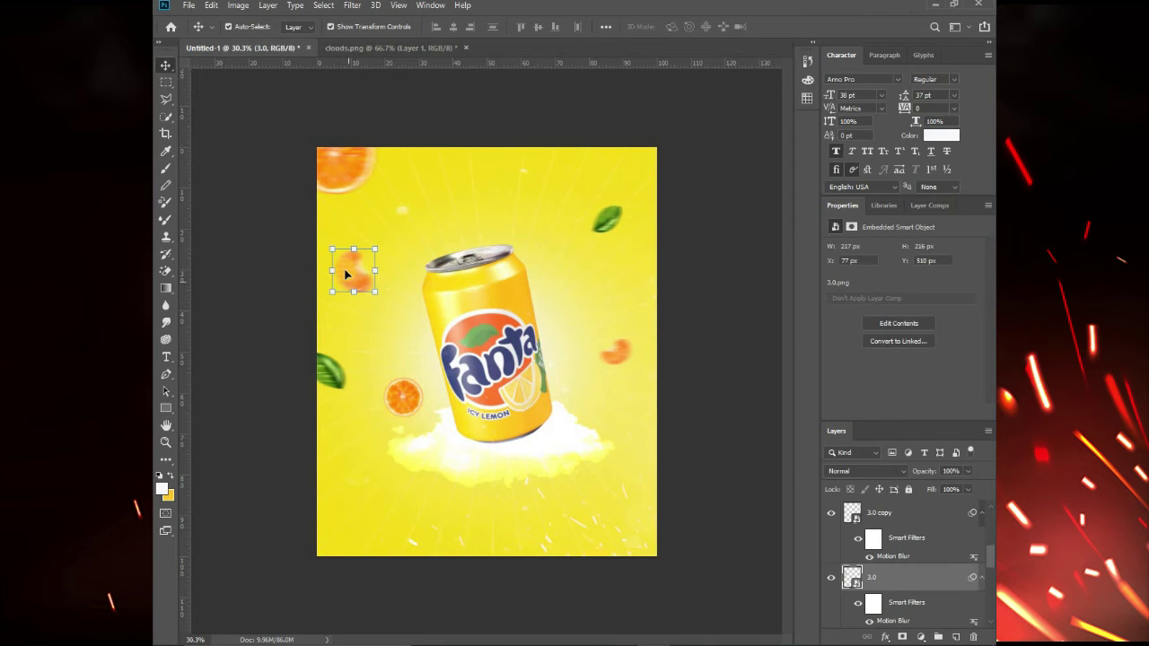
pyautogui.moveTo(477, 269); pyautogui.dragTo(617, 283)
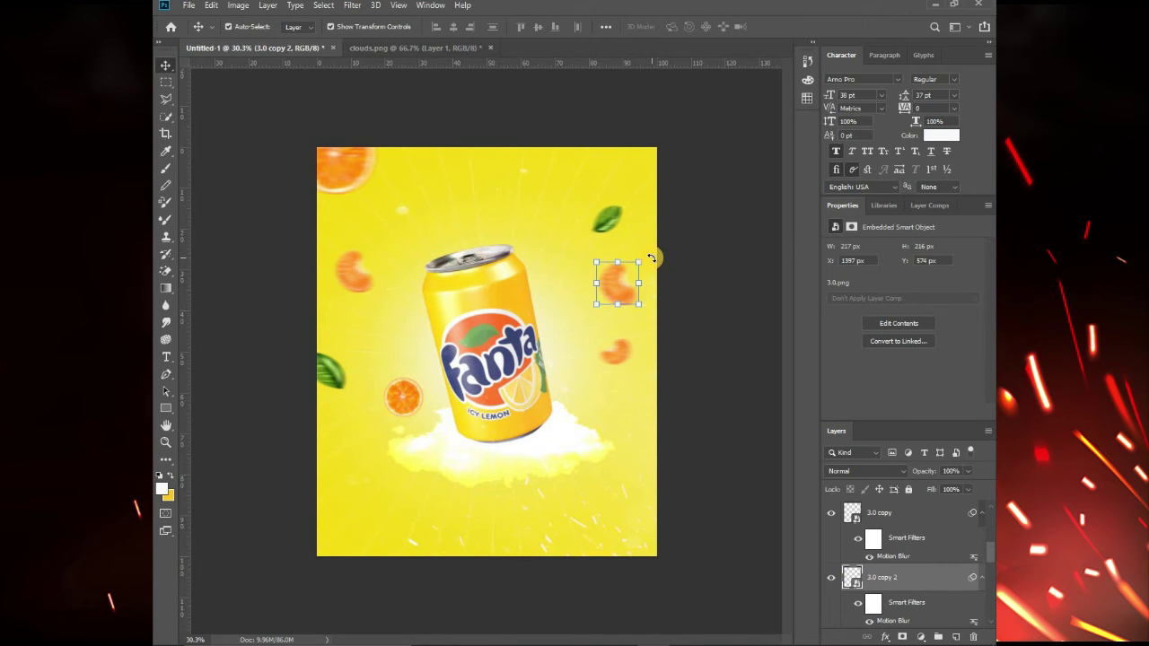
pyautogui.click(652, 259)
pyautogui.click(599, 251)
pyautogui.moveTo(649, 250); pyautogui.dragTo(619, 197)
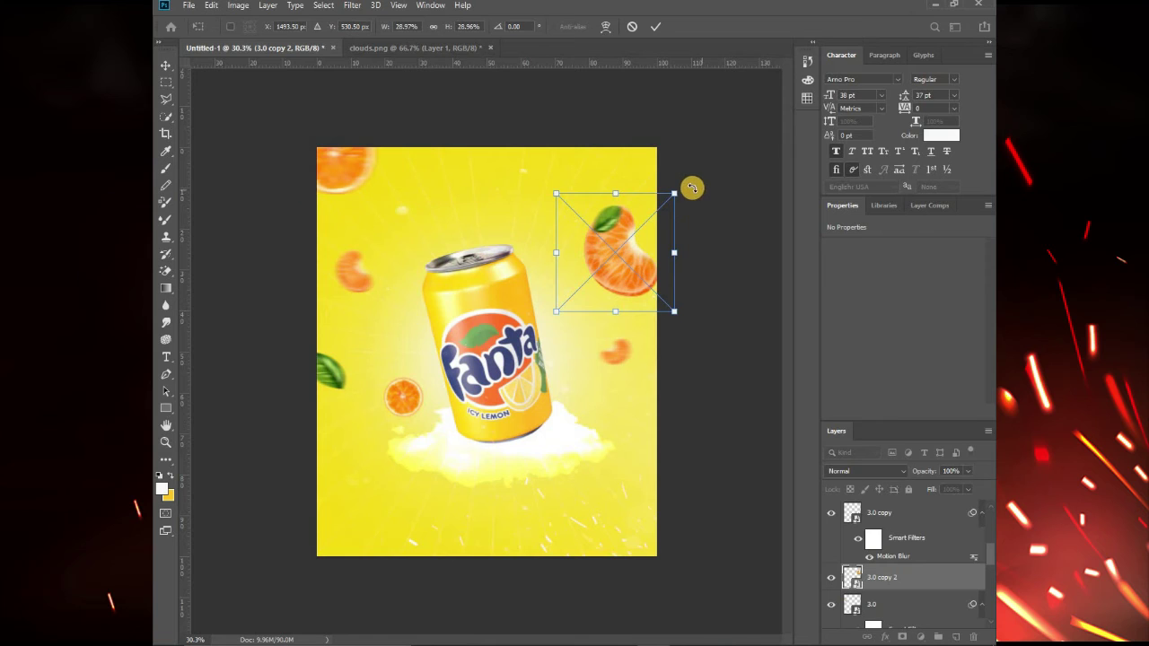
pyautogui.moveTo(689, 205); pyautogui.dragTo(500, 134)
pyautogui.moveTo(599, 275); pyautogui.dragTo(629, 285)
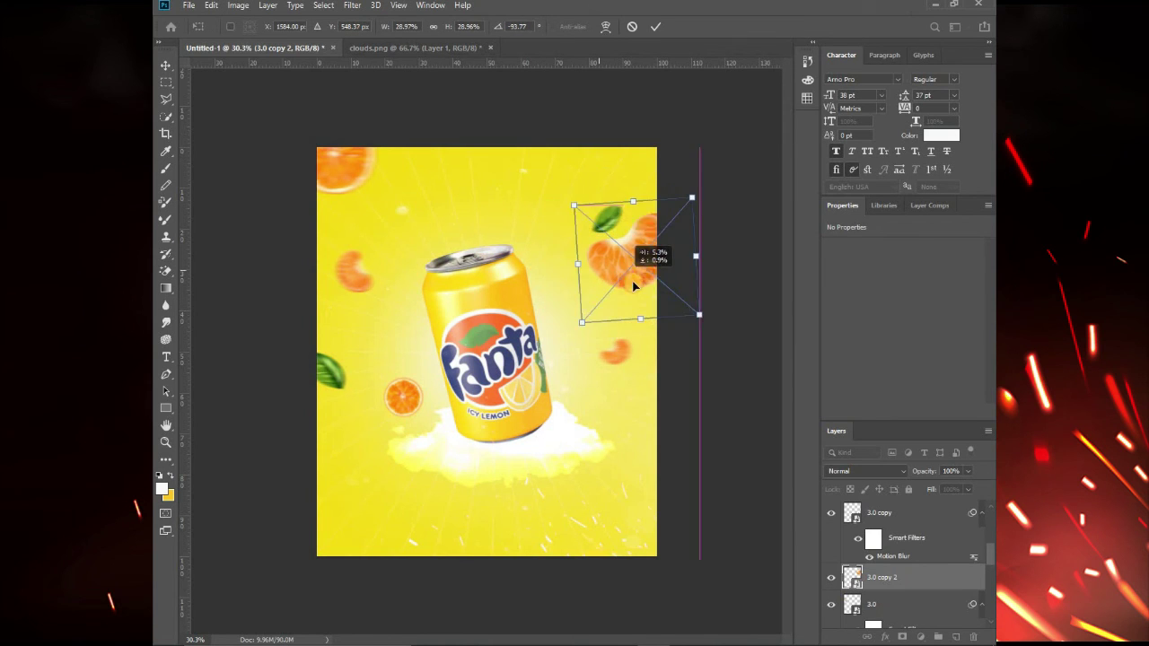
pyautogui.press('Return')
pyautogui.hotkey('ctrl', 'f')
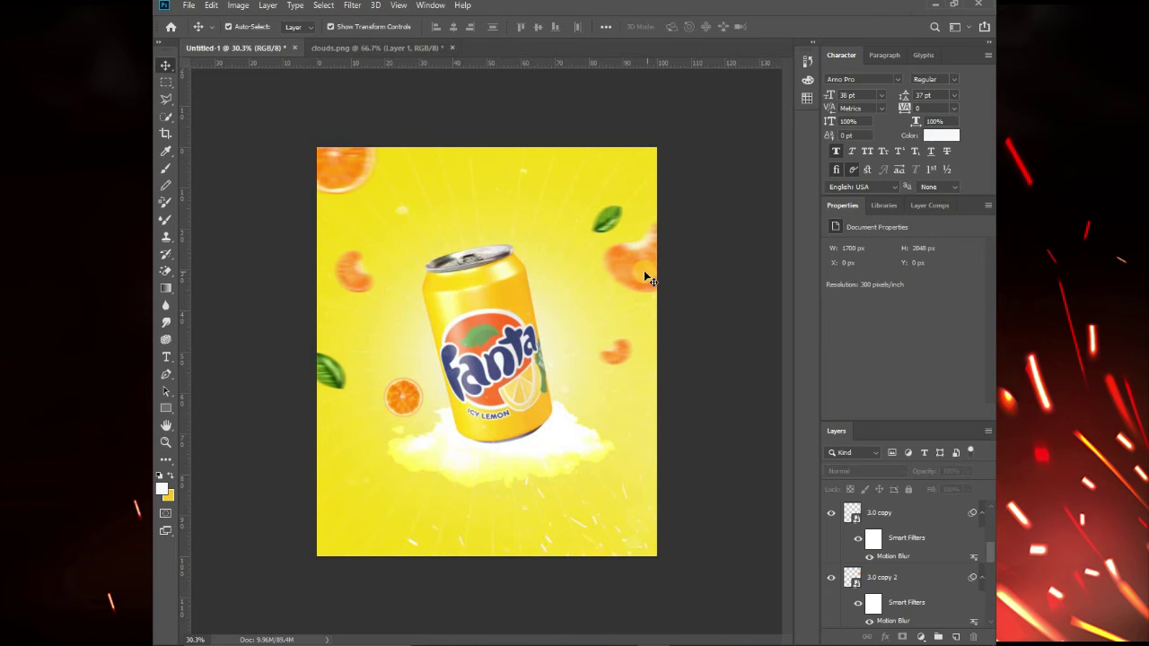
# - Copy the blurred orange slice up to the top right and shrink it to a tiny size
pyautogui.moveTo(393, 422)
pyautogui.mouseDown()
pyautogui.moveTo(537, 210)
pyautogui.moveTo(565, 198)
pyautogui.mouseUp()
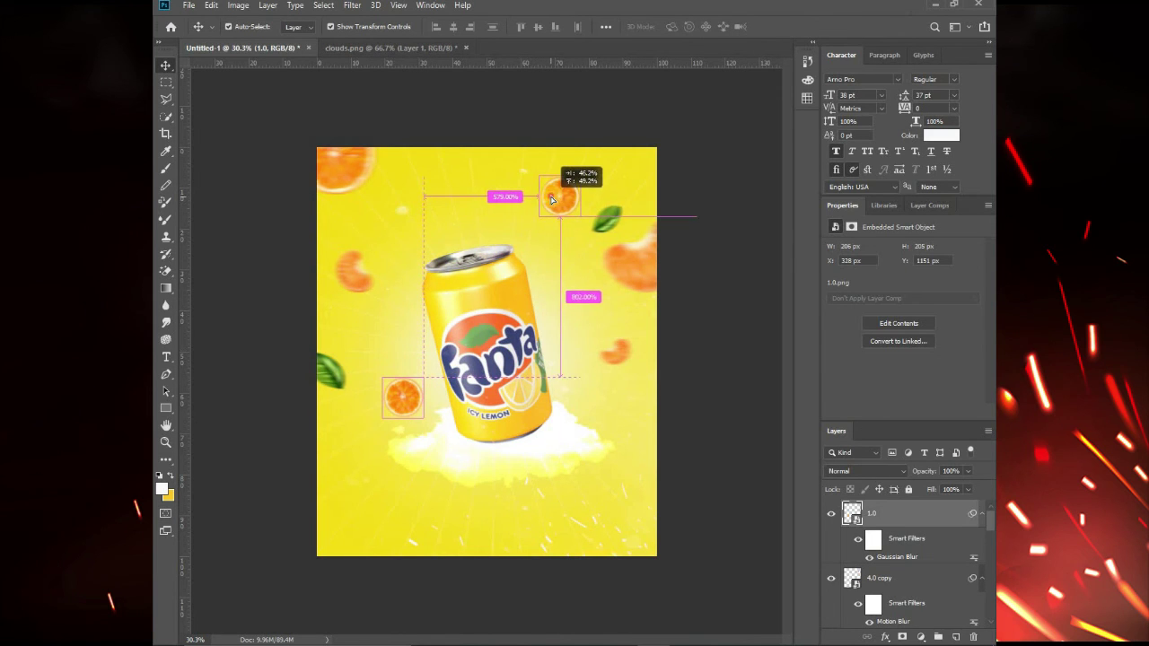
pyautogui.hotkey('ctrl', 't')
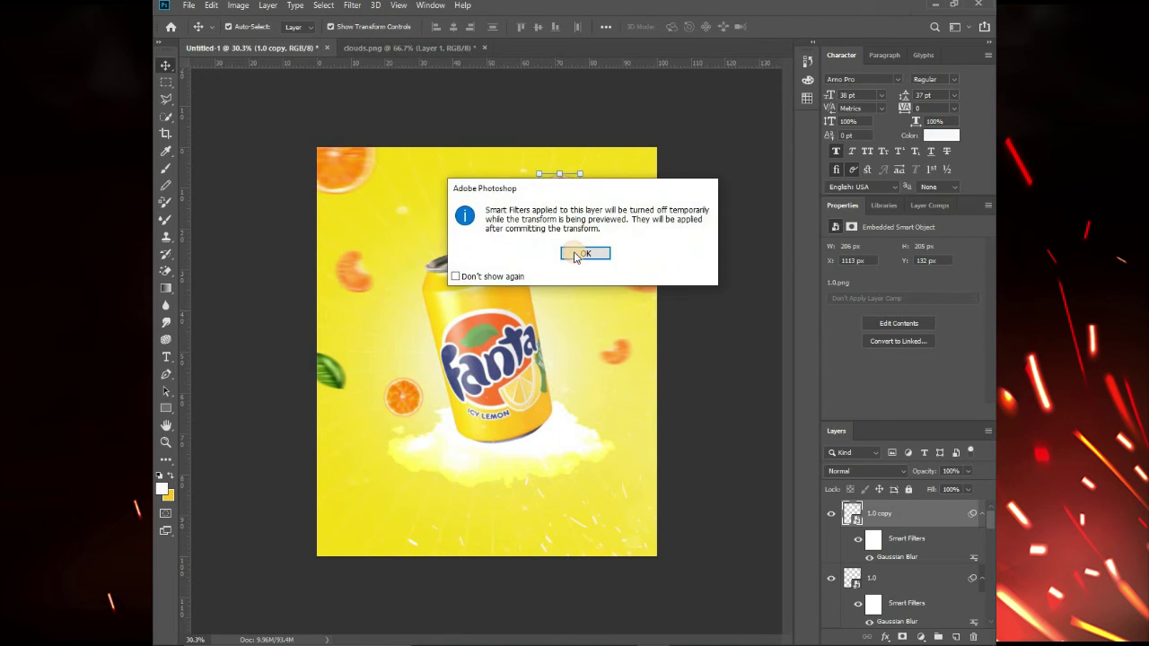
pyautogui.click(575, 253)
pyautogui.moveTo(539, 214); pyautogui.dragTo(571, 194)
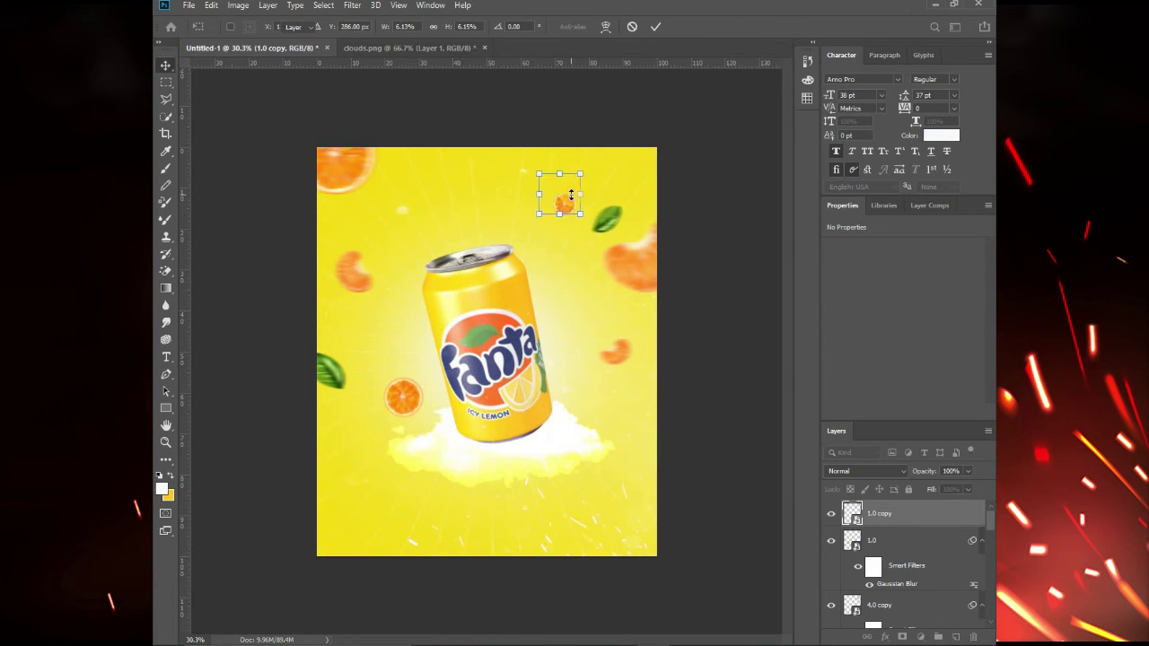
pyautogui.press('Return')
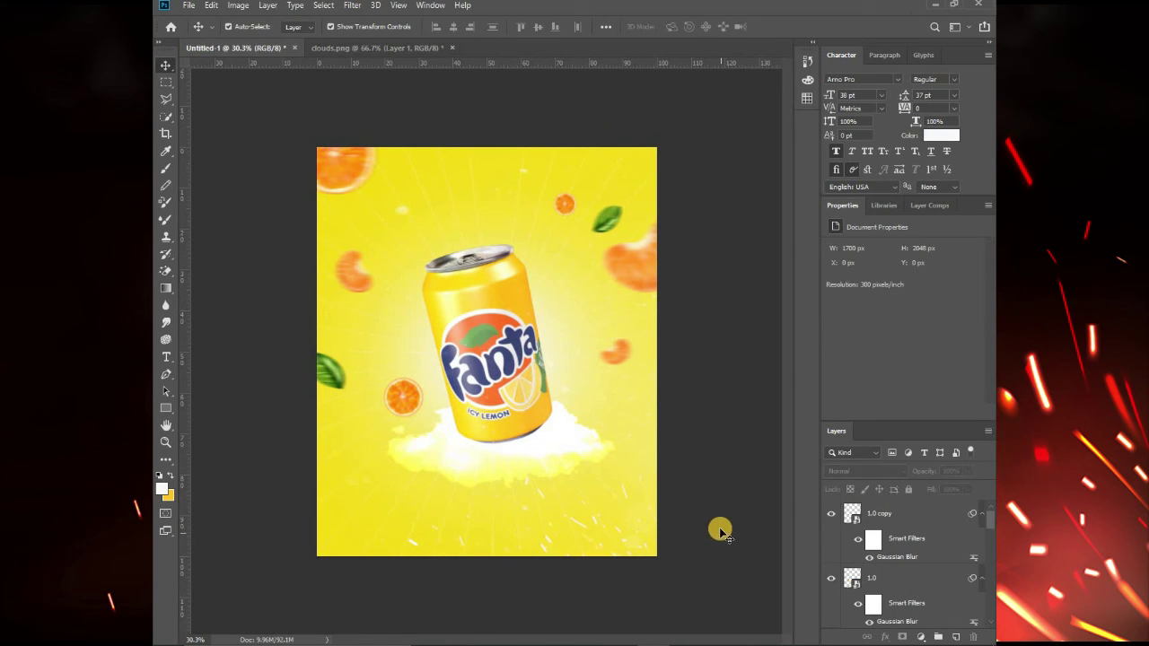
pyautogui.hotkey('ctrl', '-')
pyautogui.hotkey('ctrl', '+')
# - Nudge the bokeh overlay layer 1 left to about X −6 px and lock it
pyautogui.scroll(-1, 703, 525)
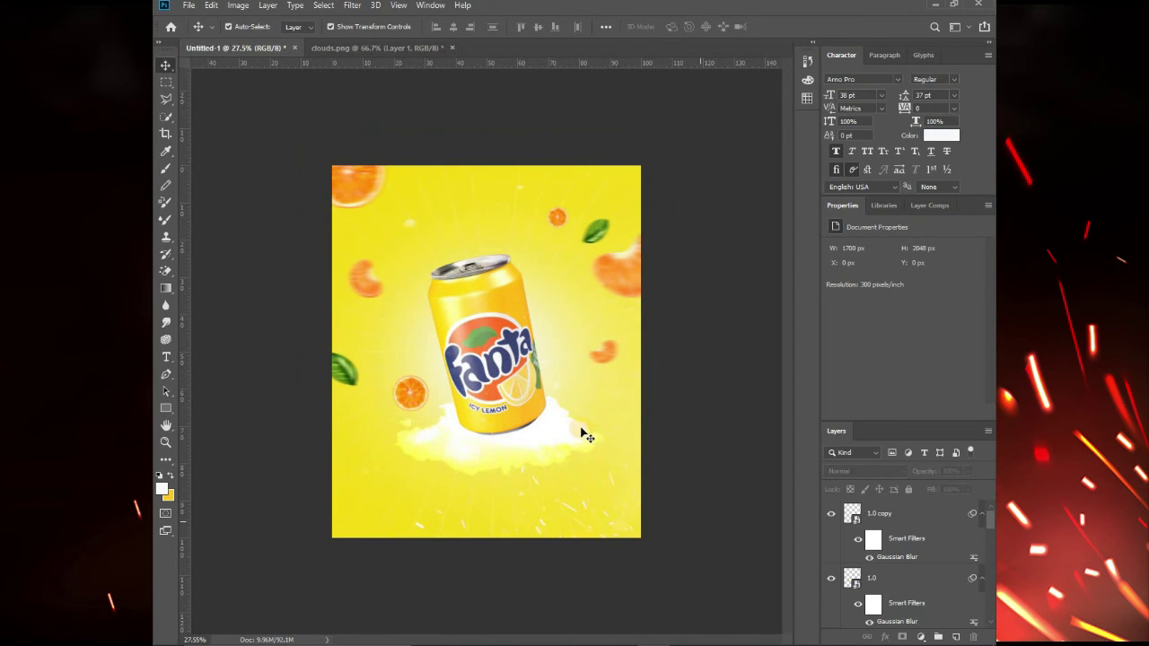
pyautogui.moveTo(470, 362); pyautogui.dragTo(478, 368)
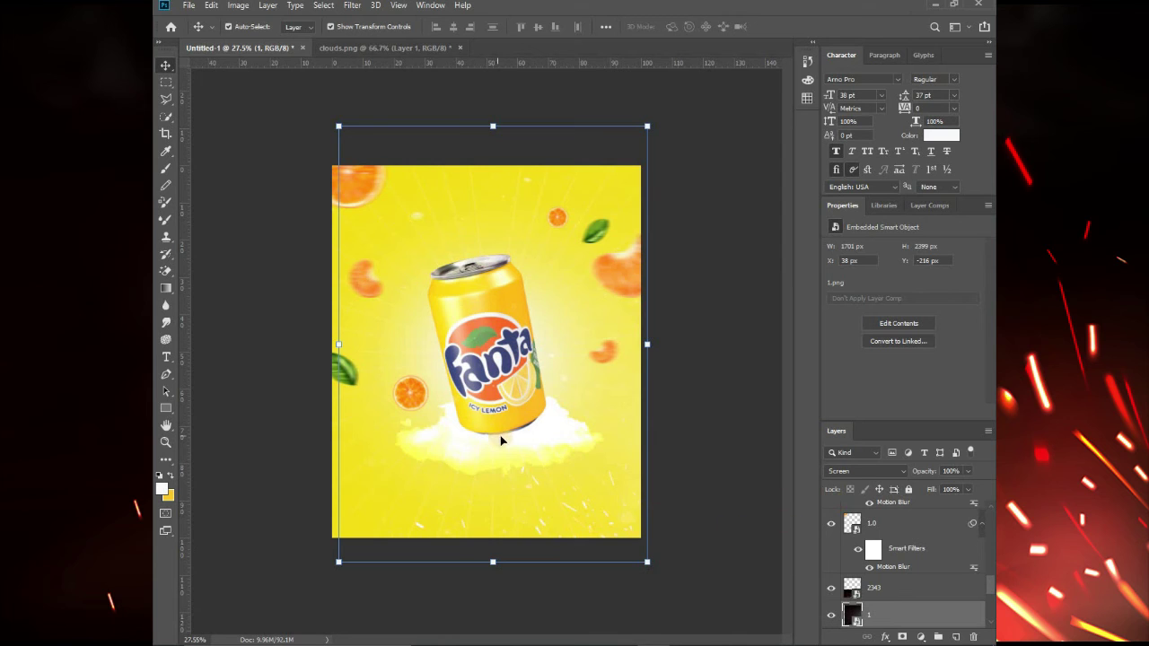
pyautogui.hotkey('shift', 'Left')
pyautogui.hotkey('shift', 'Left')
pyautogui.hotkey('shift', 'Left')
pyautogui.hotkey('shift', 'Left')
pyautogui.hotkey('shift', 'Left')
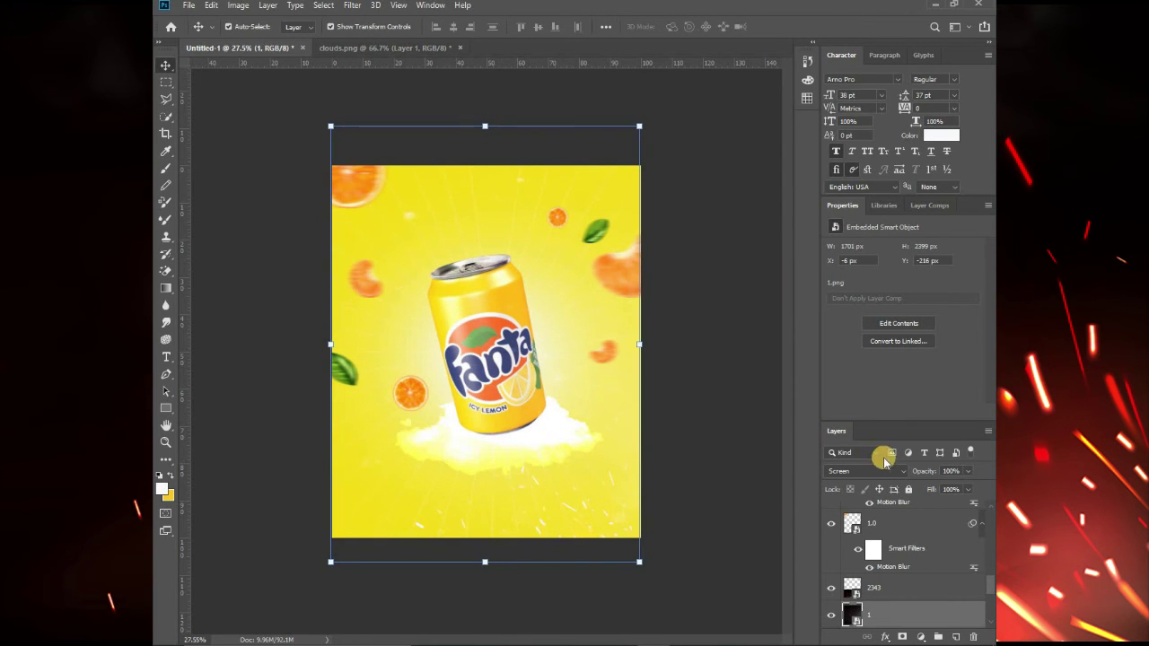
pyautogui.click(710, 400)
pyautogui.hotkey('ctrl', '-')
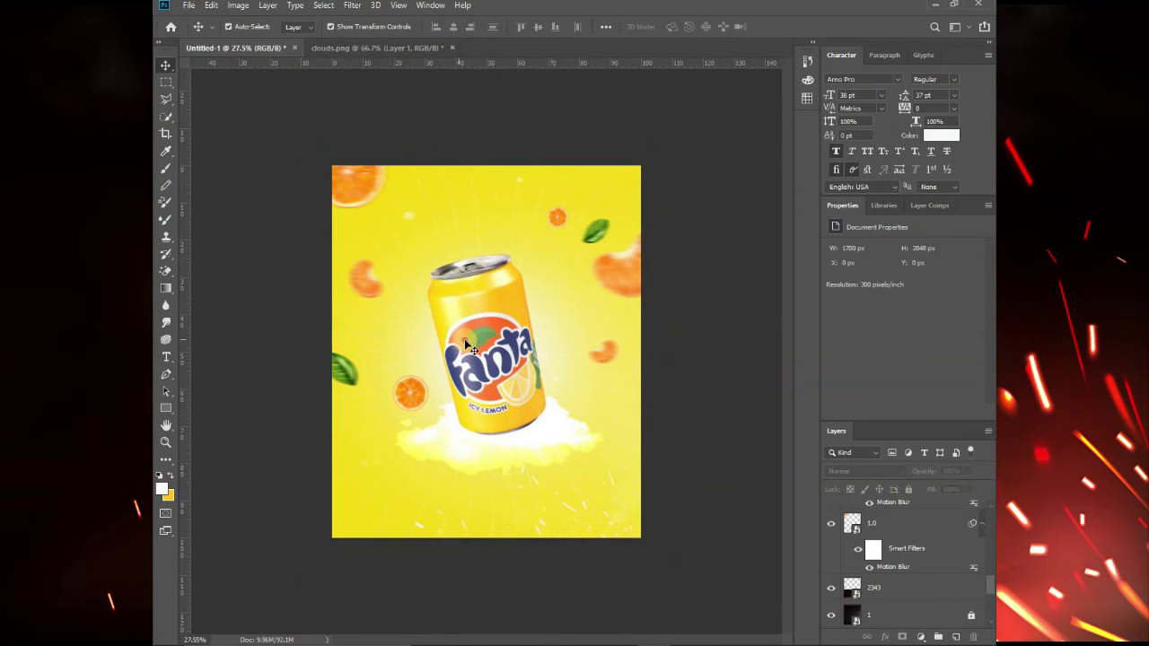
pyautogui.scroll(-5, 898, 602)
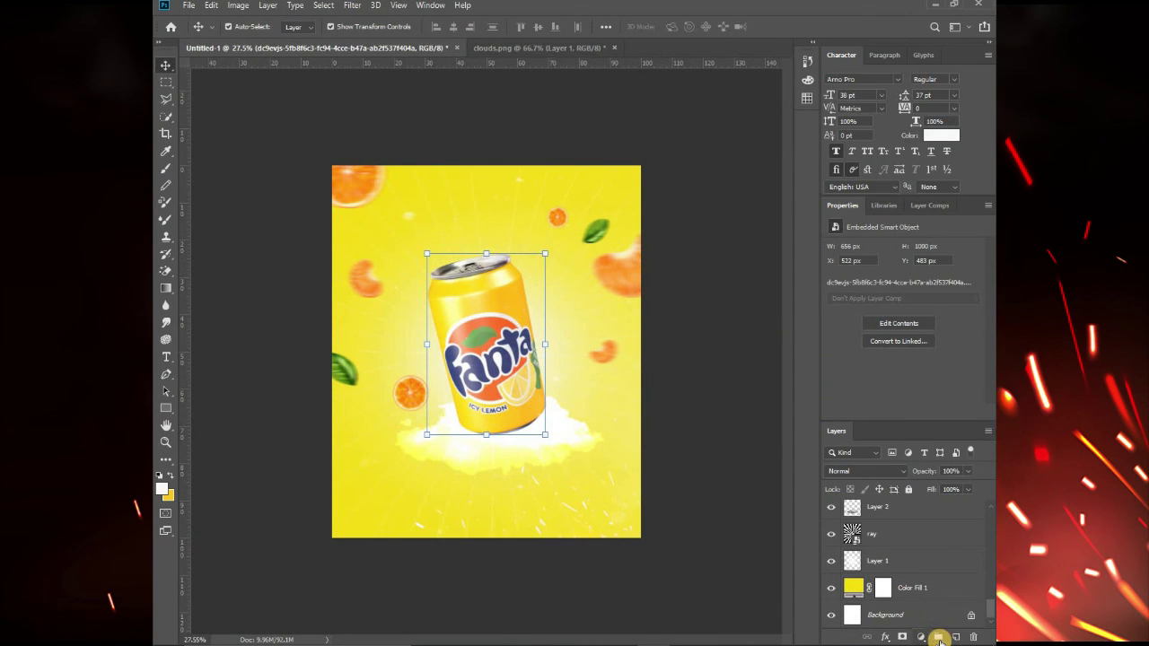
# - Add a Levels adjustment clipped to the can with output white at 194
pyautogui.click(919, 637)
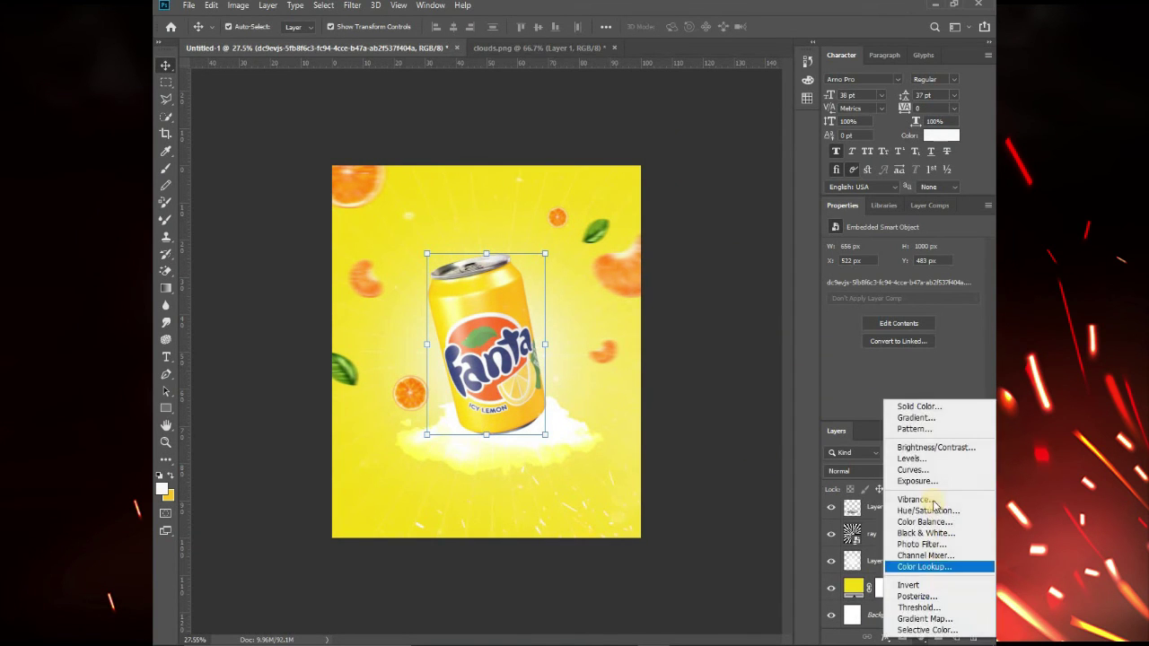
pyautogui.click(947, 461)
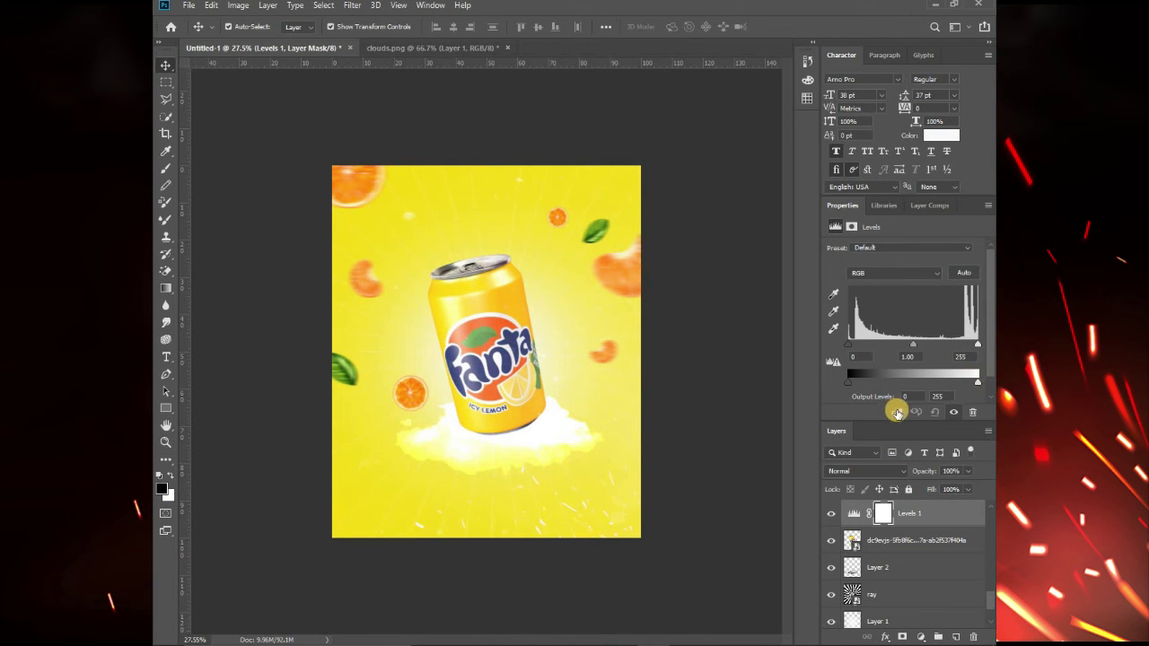
pyautogui.click(897, 413)
pyautogui.moveTo(975, 385); pyautogui.dragTo(949, 393)
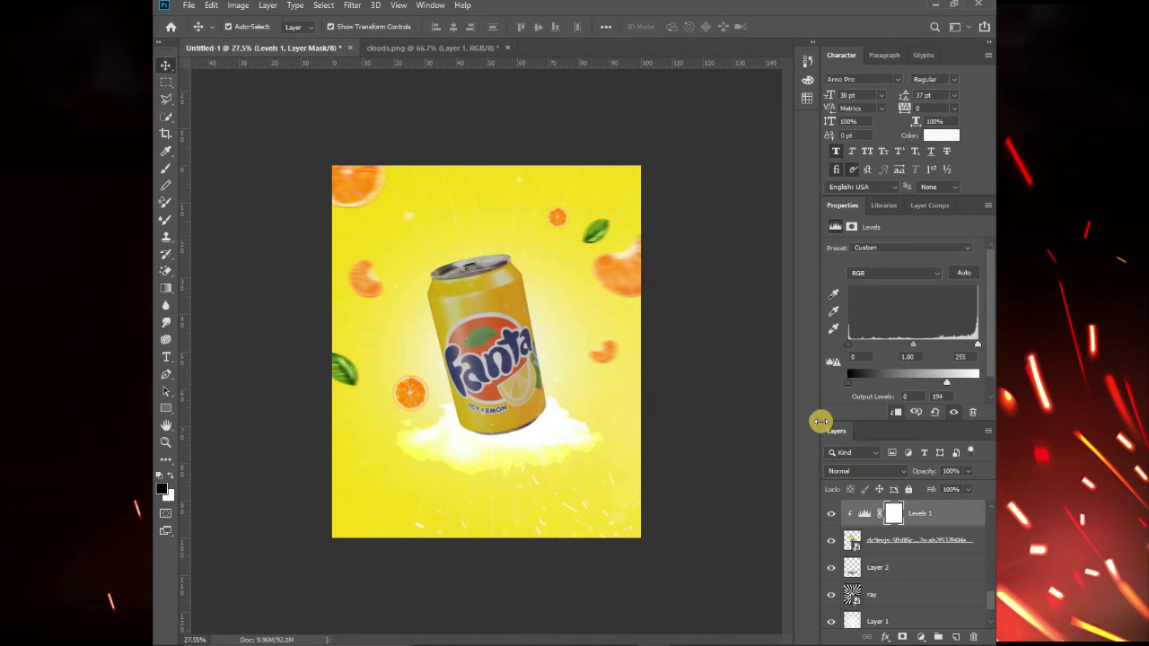
# - Fade the Levels effect down across the can with a gradient on its mask
pyautogui.click(165, 290)
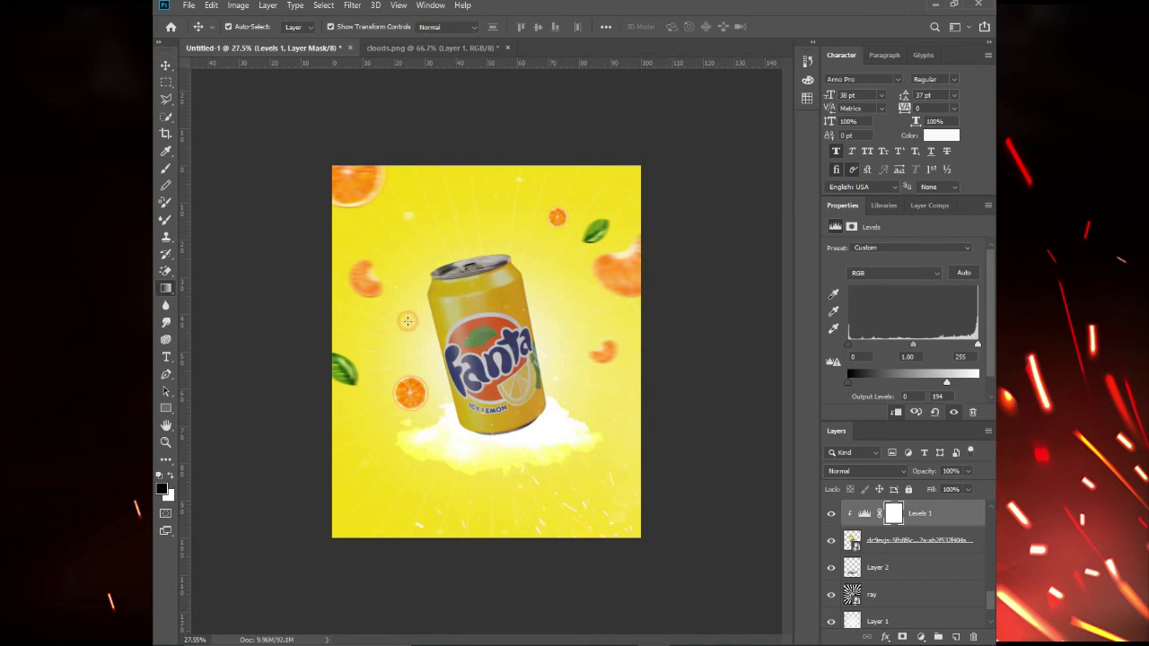
pyautogui.moveTo(457, 233); pyautogui.dragTo(497, 402)
pyautogui.moveTo(523, 486)
pyautogui.mouseDown()
pyautogui.moveTo(505, 438)
pyautogui.moveTo(482, 428)
pyautogui.mouseUp()
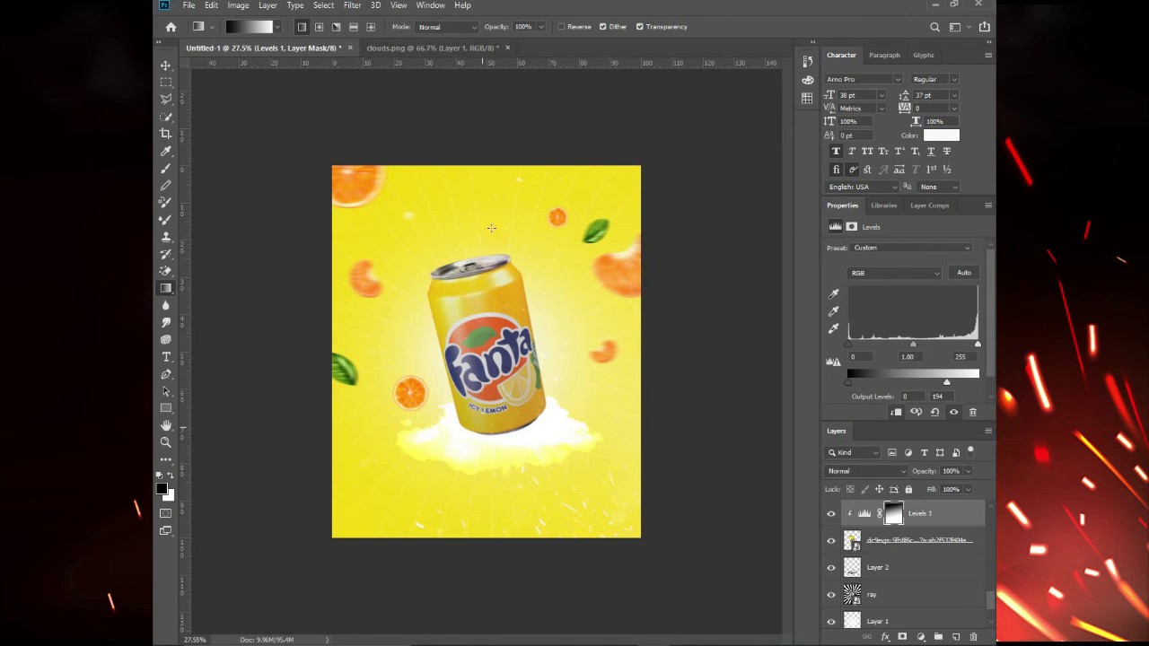
pyautogui.moveTo(464, 204); pyautogui.dragTo(515, 455)
# - Merge all poster layers into a single Background layer
pyautogui.click(165, 66)
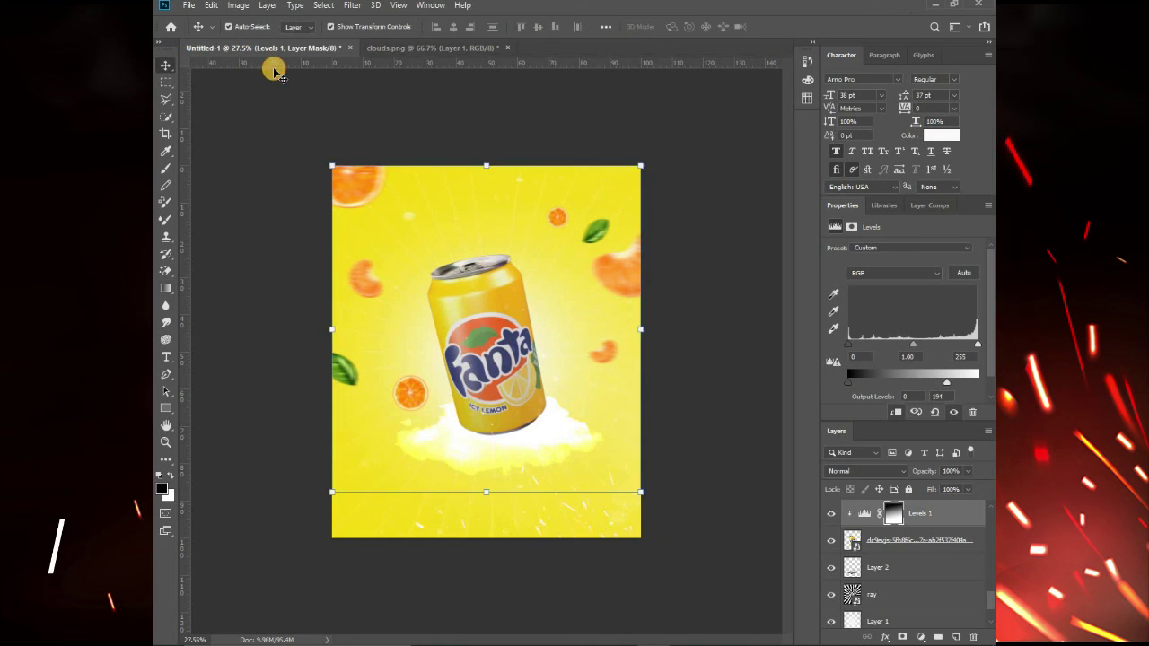
pyautogui.hotkey('ctrl', '+')
pyautogui.hotkey('ctrl', '-')
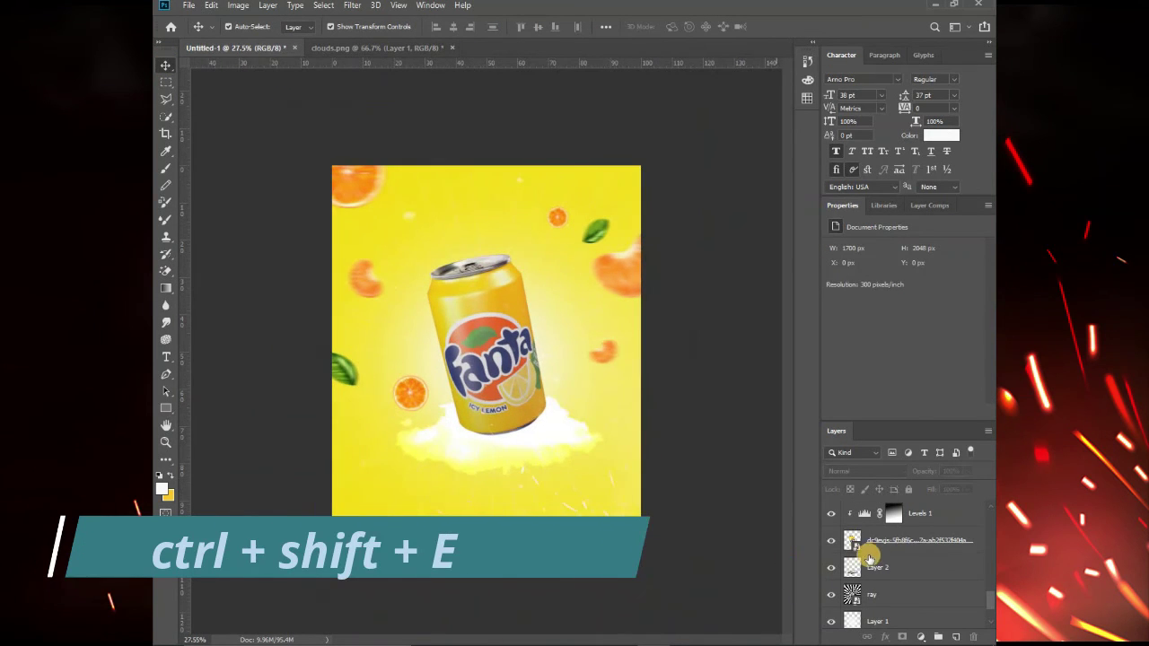
pyautogui.scroll(-2, 898, 566)
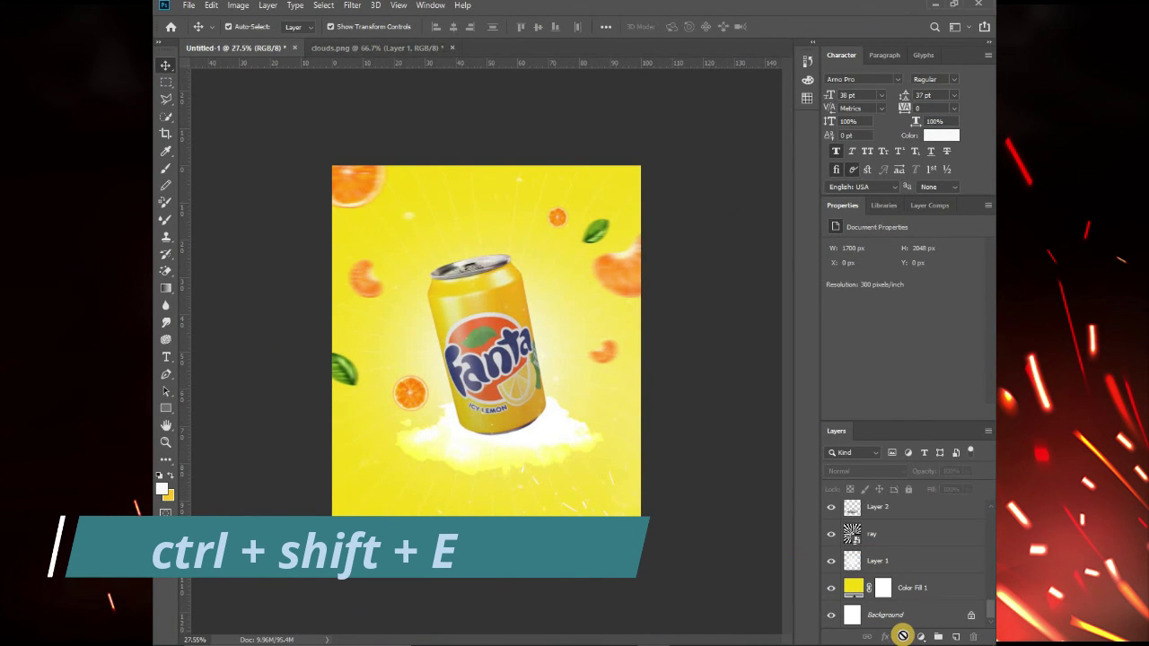
pyautogui.hotkey('ctrl', 'shift', 'e')
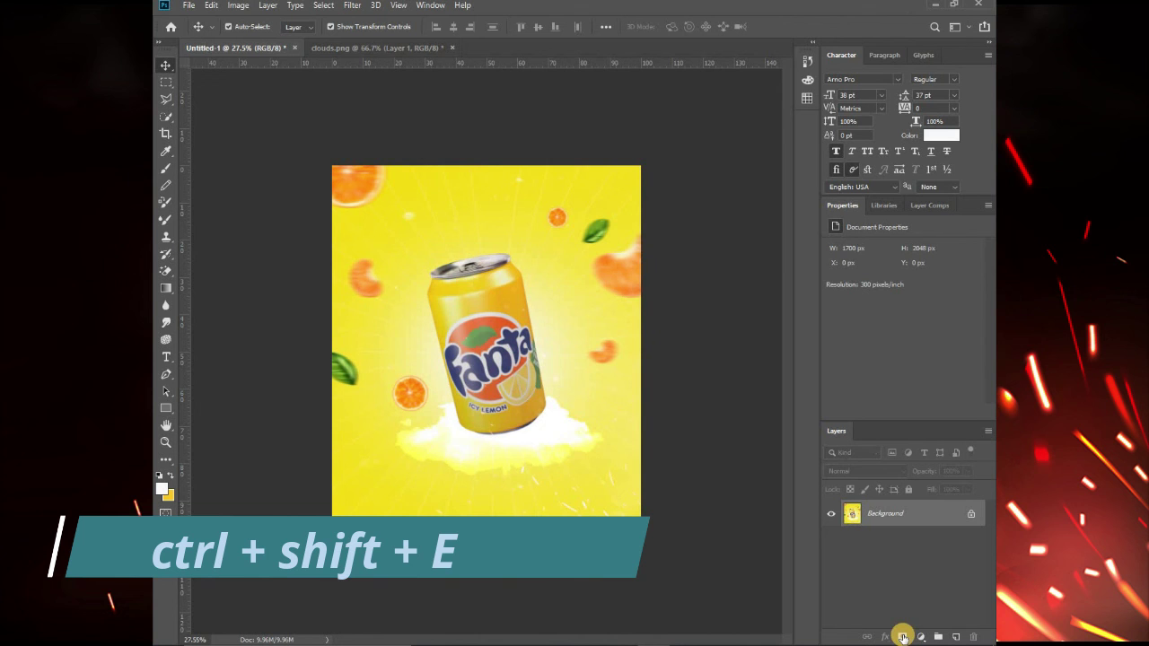
# - Apply Camera Raw with exposure -0.35, contrast +31, highlights +13, shadows +37, blacks -9
pyautogui.click(357, 8)
pyautogui.click(410, 84)
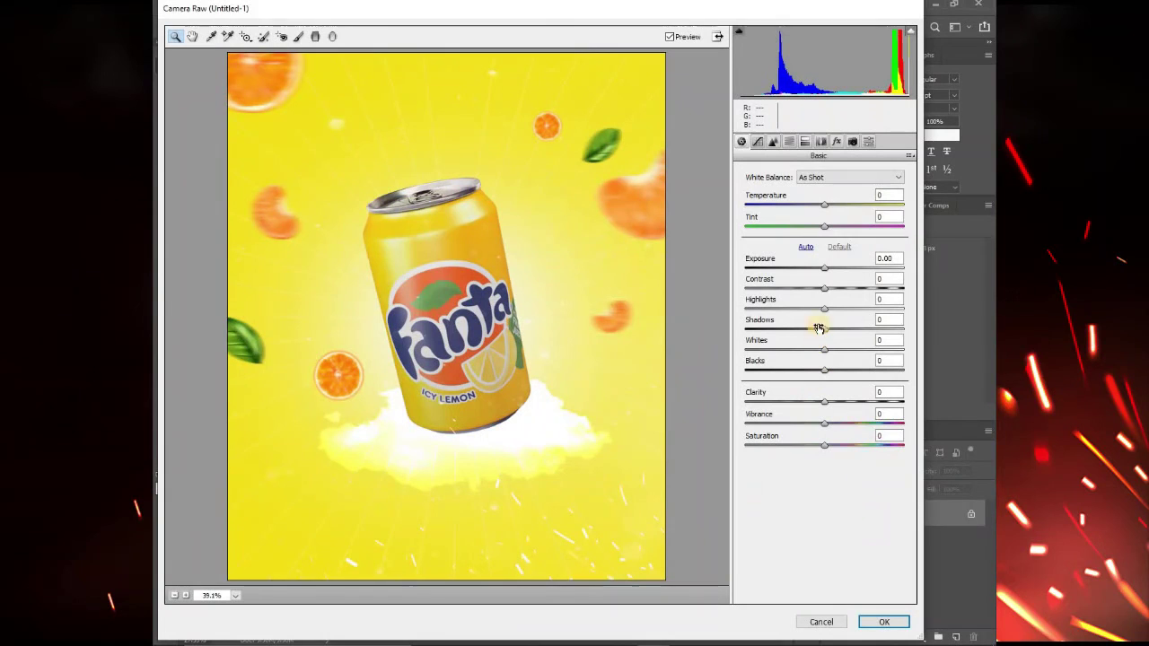
pyautogui.moveTo(835, 290)
pyautogui.mouseDown()
pyautogui.moveTo(848, 288)
pyautogui.moveTo(819, 269)
pyautogui.moveTo(820, 279)
pyautogui.mouseUp()
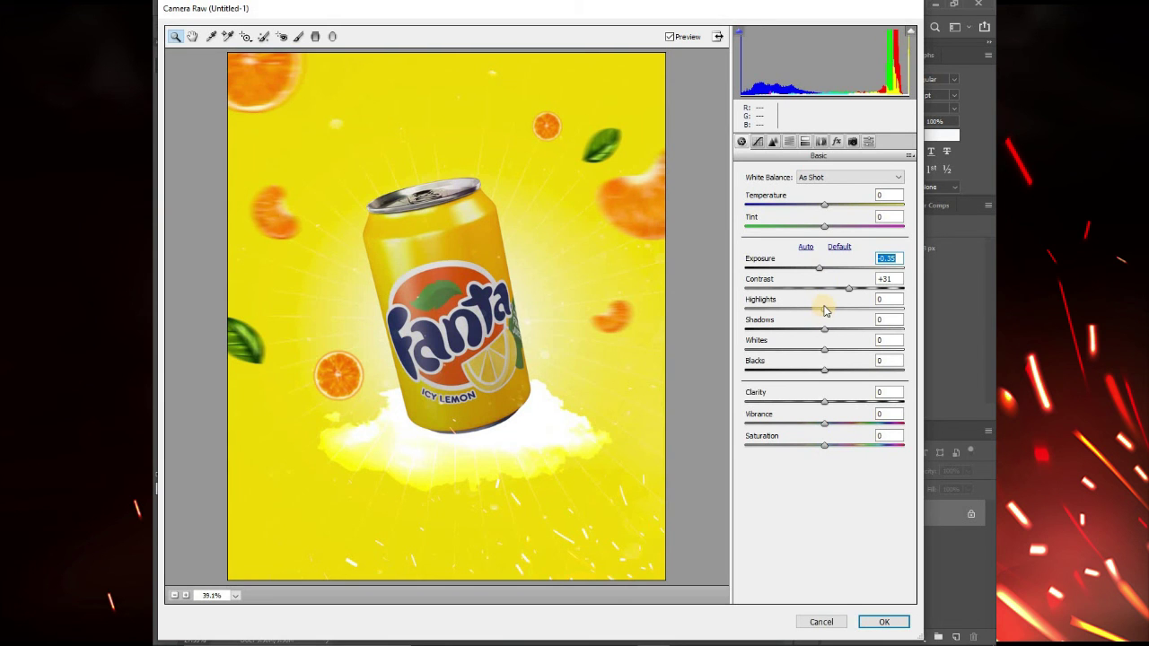
pyautogui.moveTo(837, 309); pyautogui.dragTo(835, 309)
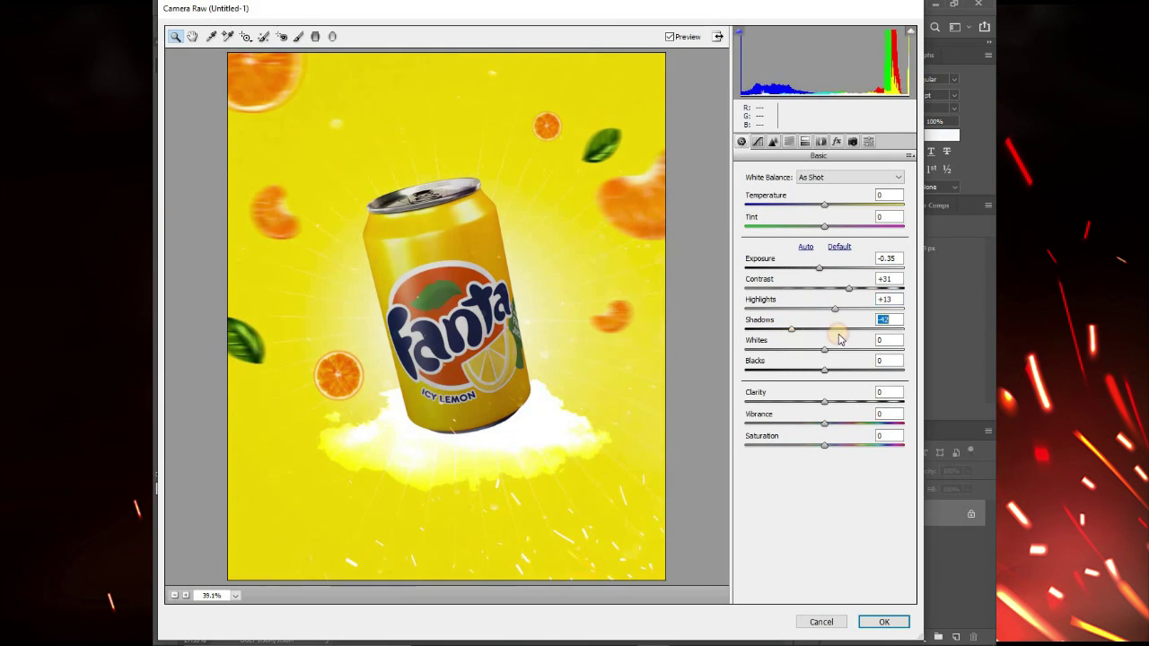
pyautogui.moveTo(825, 329); pyautogui.dragTo(853, 330)
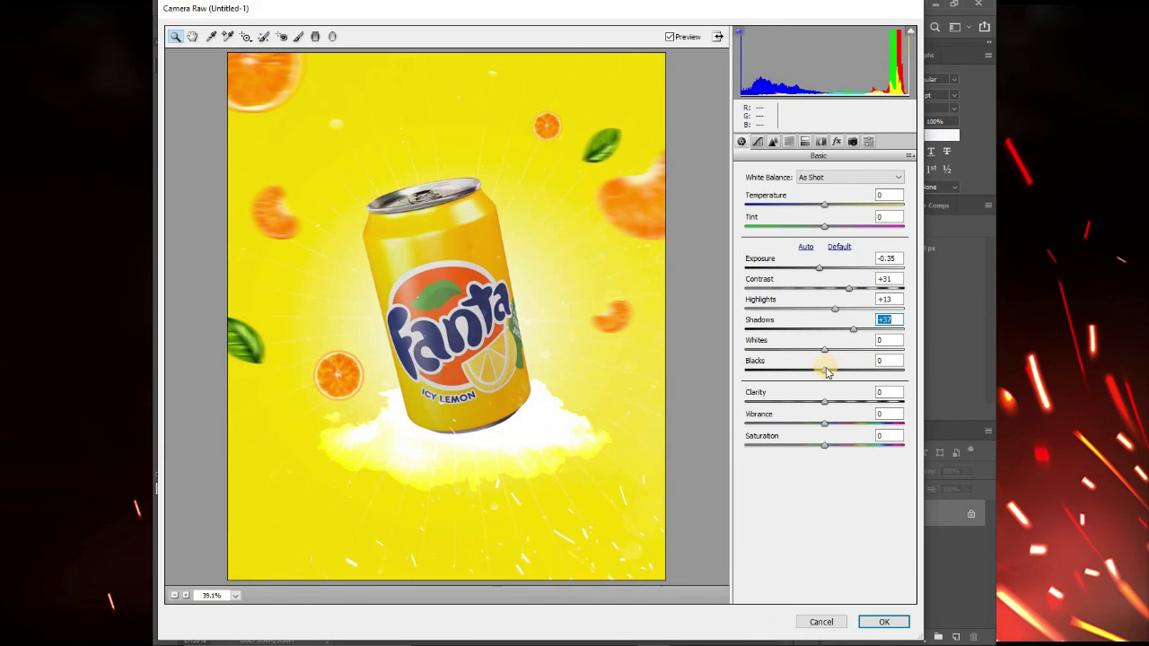
pyautogui.moveTo(825, 371)
pyautogui.mouseDown()
pyautogui.moveTo(782, 370)
pyautogui.moveTo(817, 370)
pyautogui.moveTo(839, 352)
pyautogui.mouseUp()
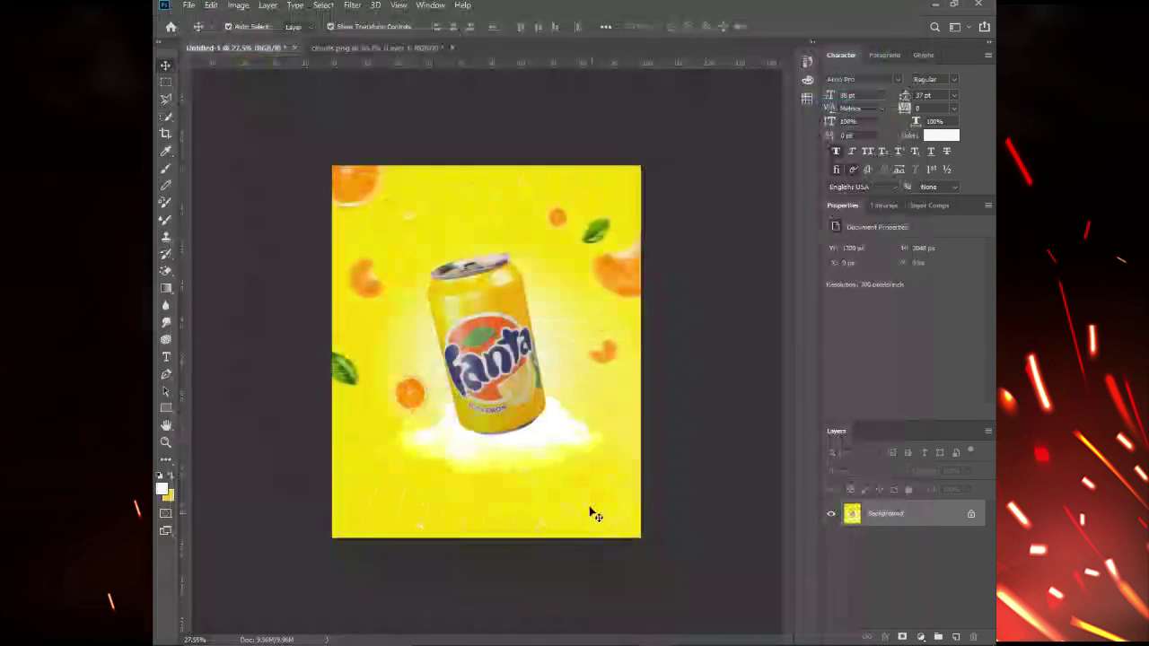
pyautogui.hotkey('ctrl', '-')
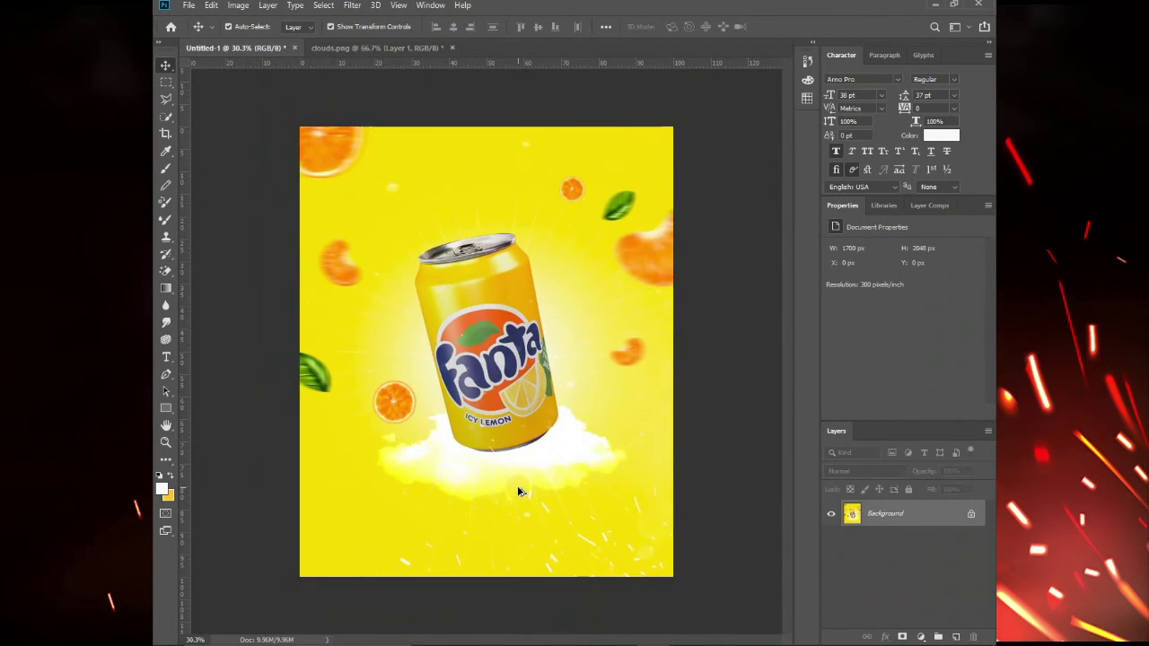
pyautogui.hotkey('ctrl', '-')
pyautogui.hotkey('ctrl', '+')
pyautogui.hotkey('ctrl', '-')
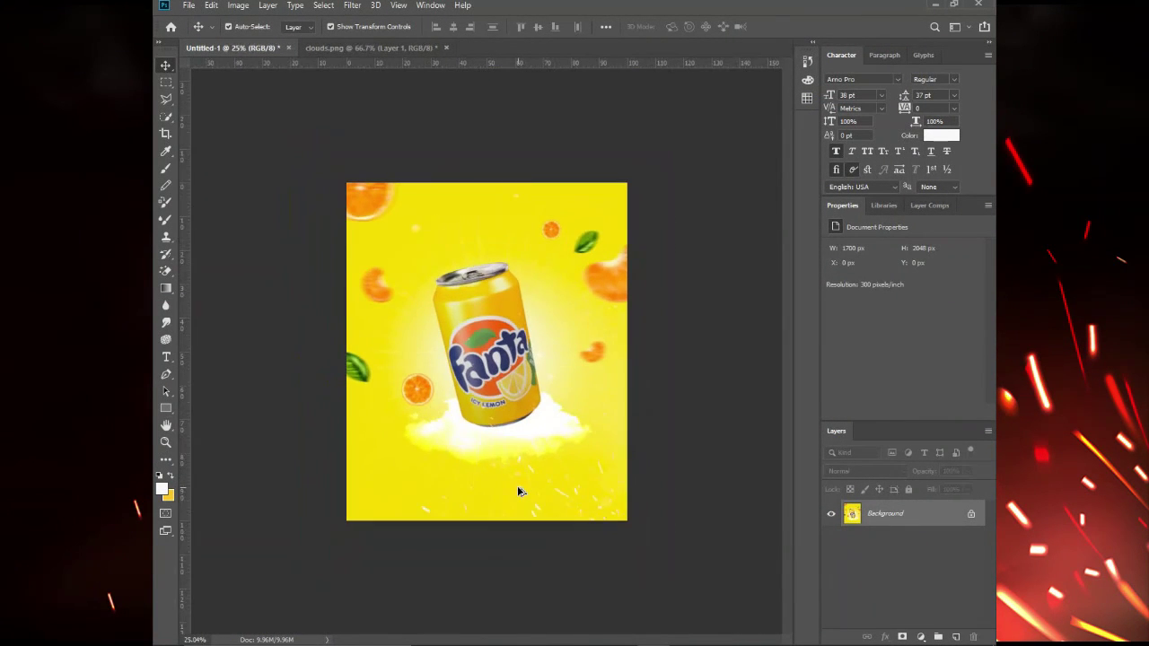
pyautogui.hotkey('ctrl', '+')
pyautogui.scroll(-1, 517, 492)
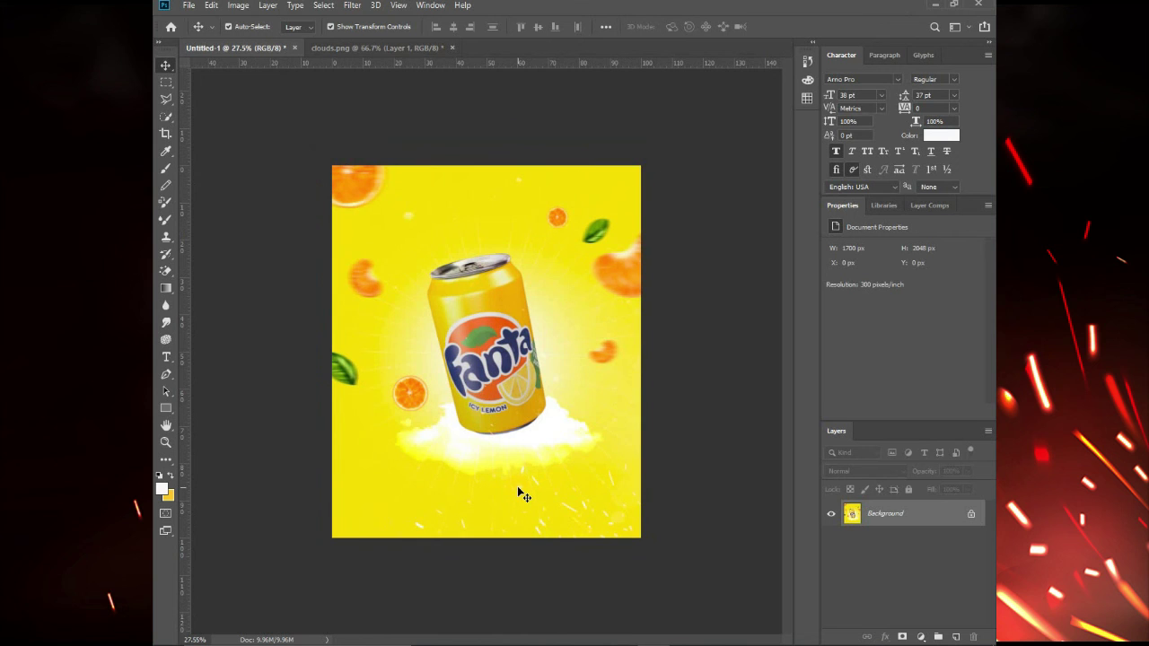